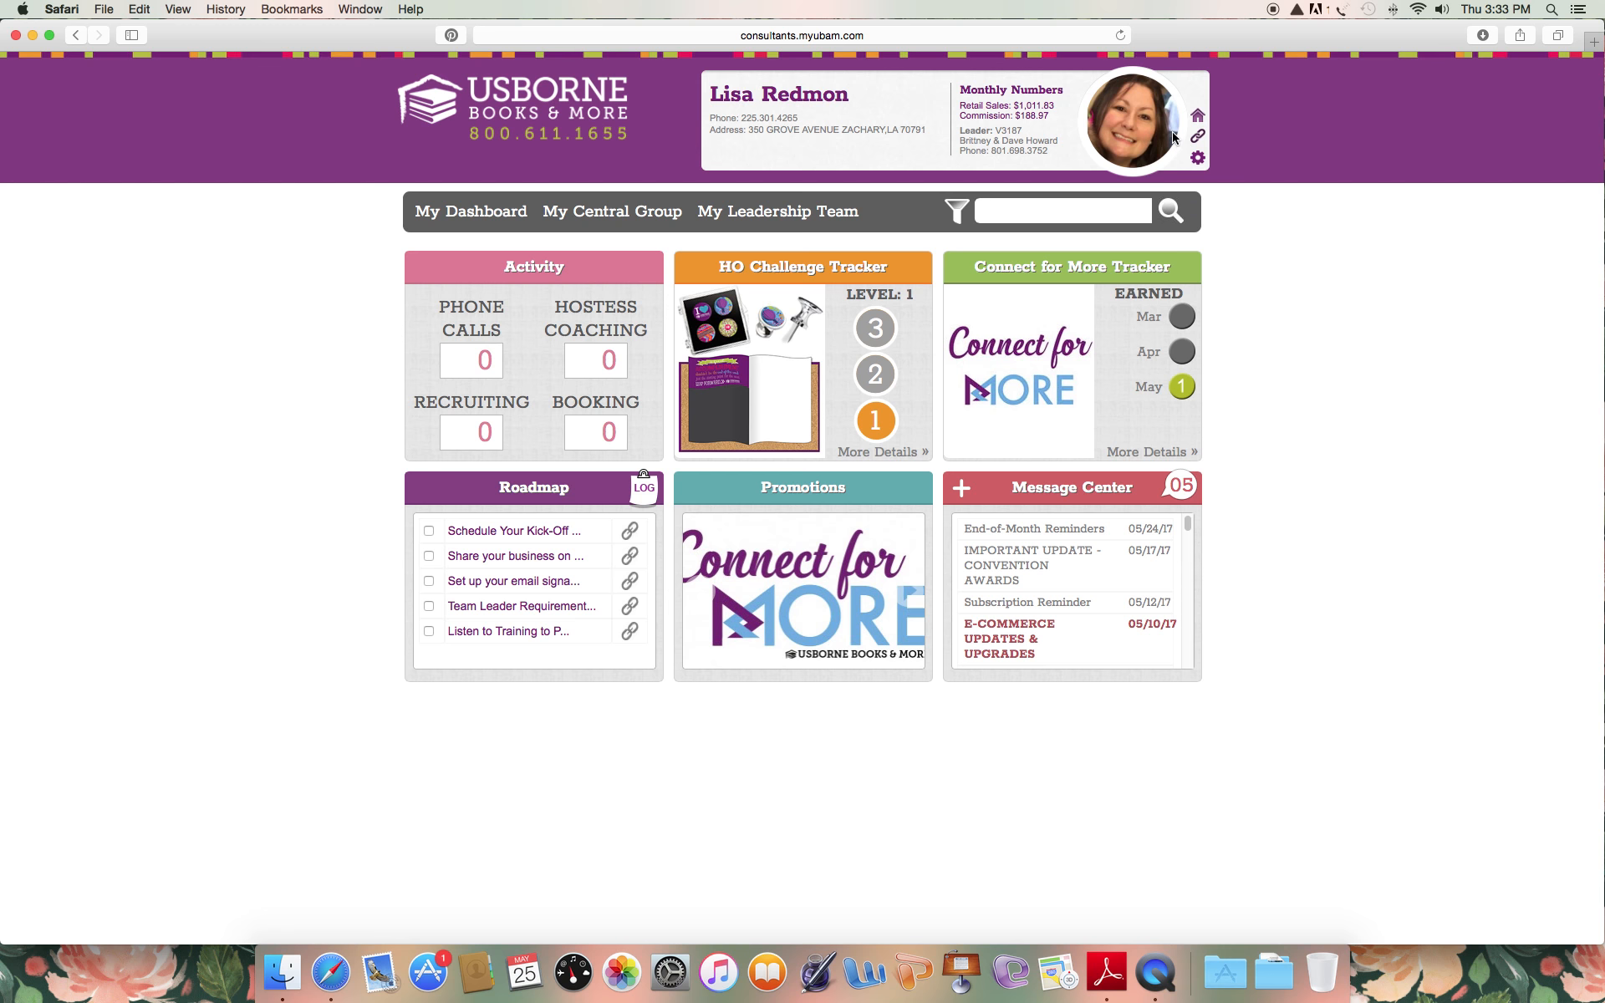
Launch OrderPro Online from the consultant dashboard's links and open the pending Open Event order.
mouse_move(1198, 138)
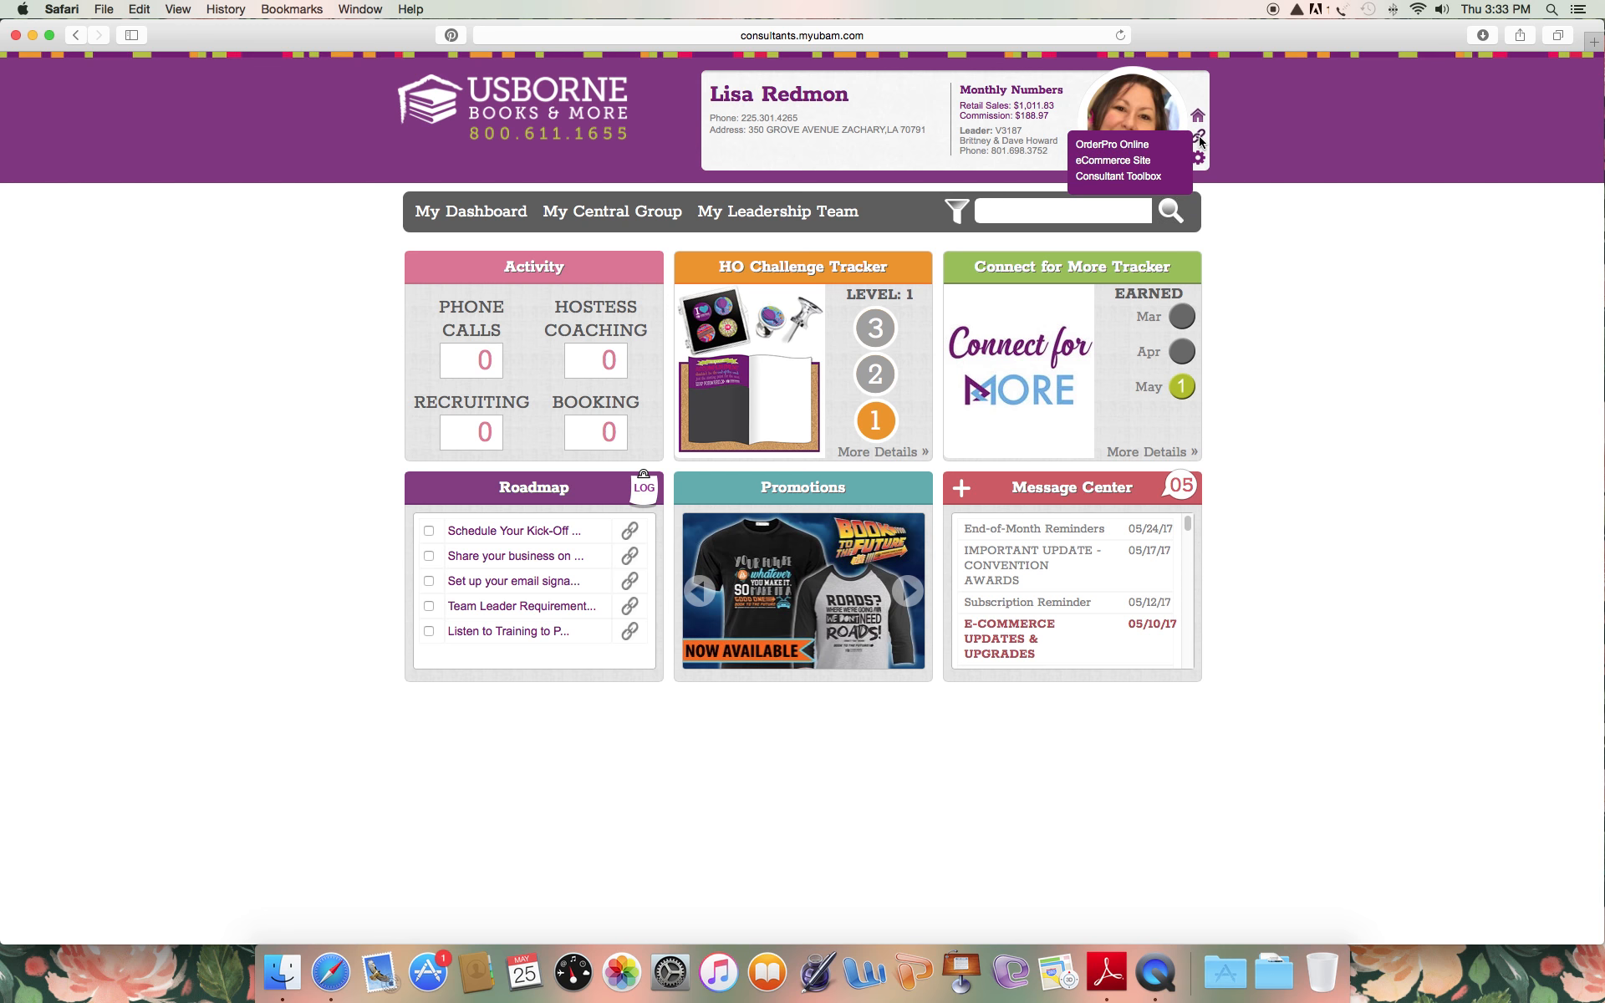
left_click(1137, 144)
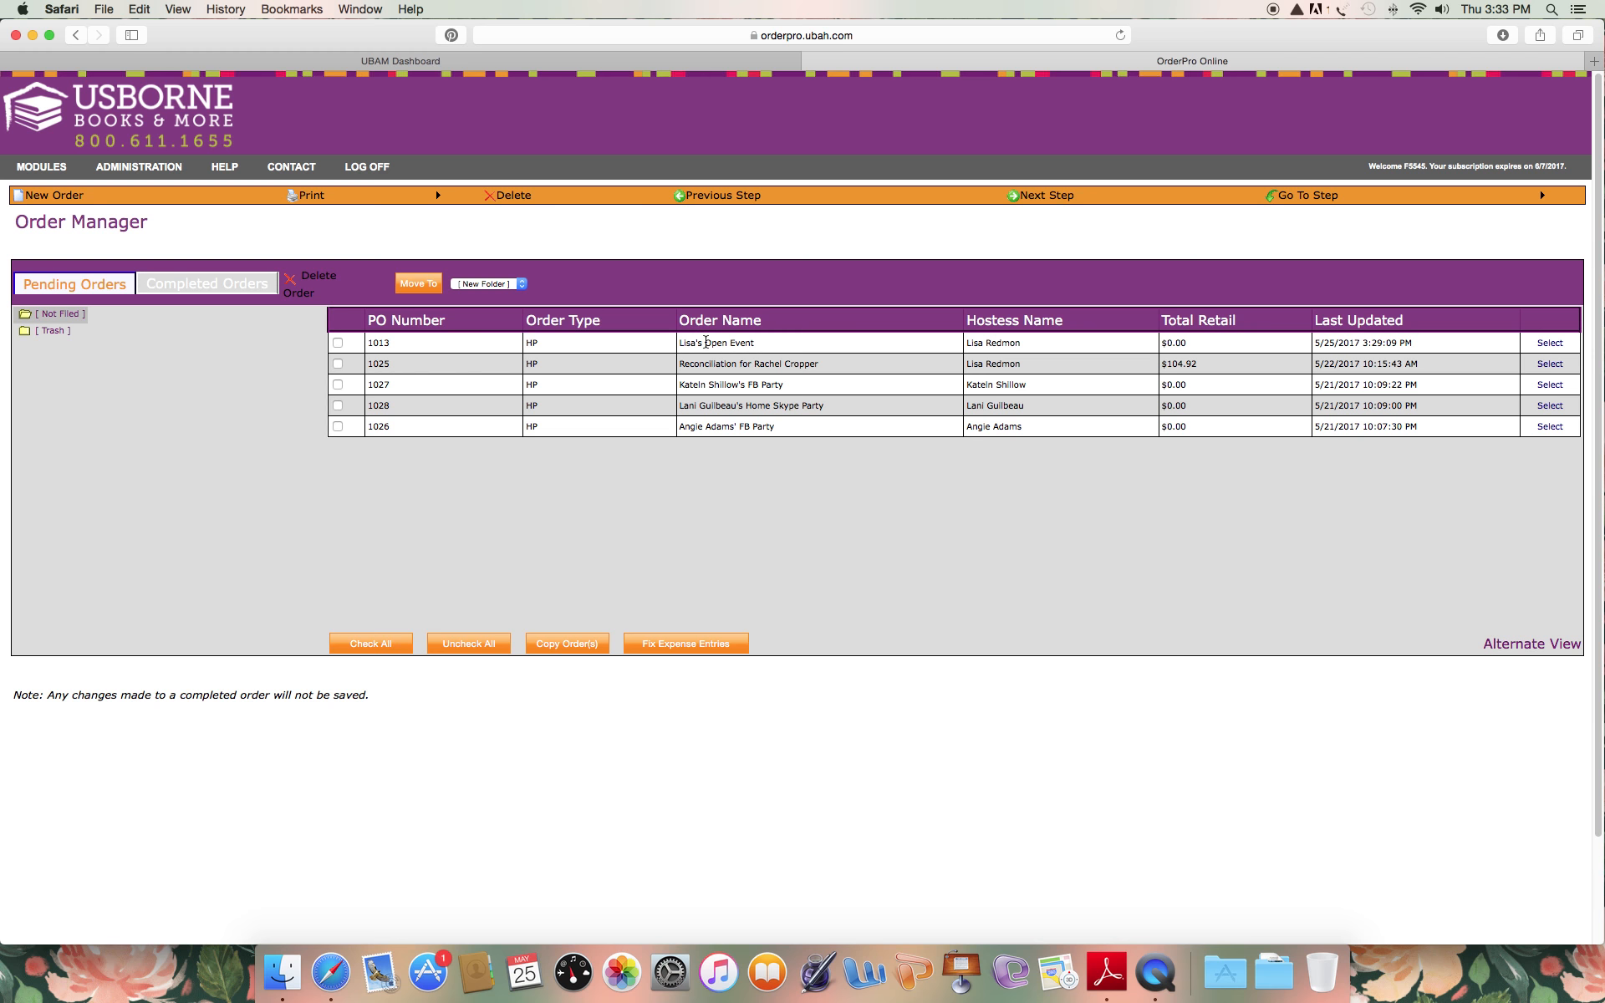
left_click(1558, 344)
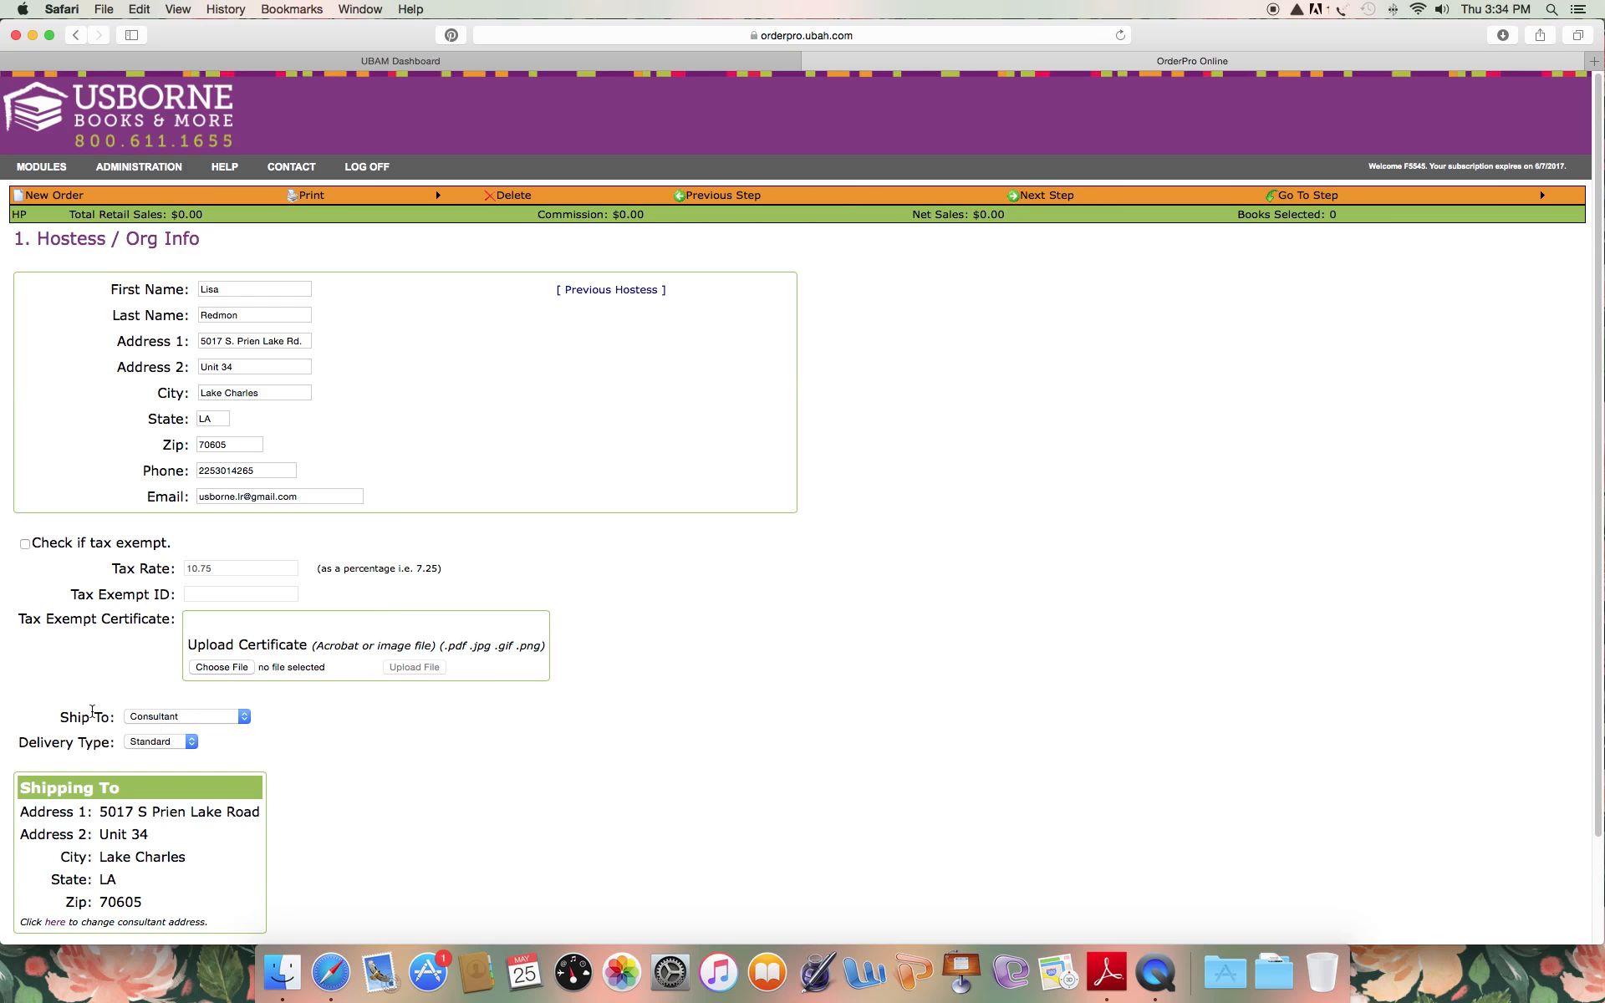
Keep Consultant as the ship-to option and Standard as the delivery type, and continue to the Order Type page.
left_click(173, 723)
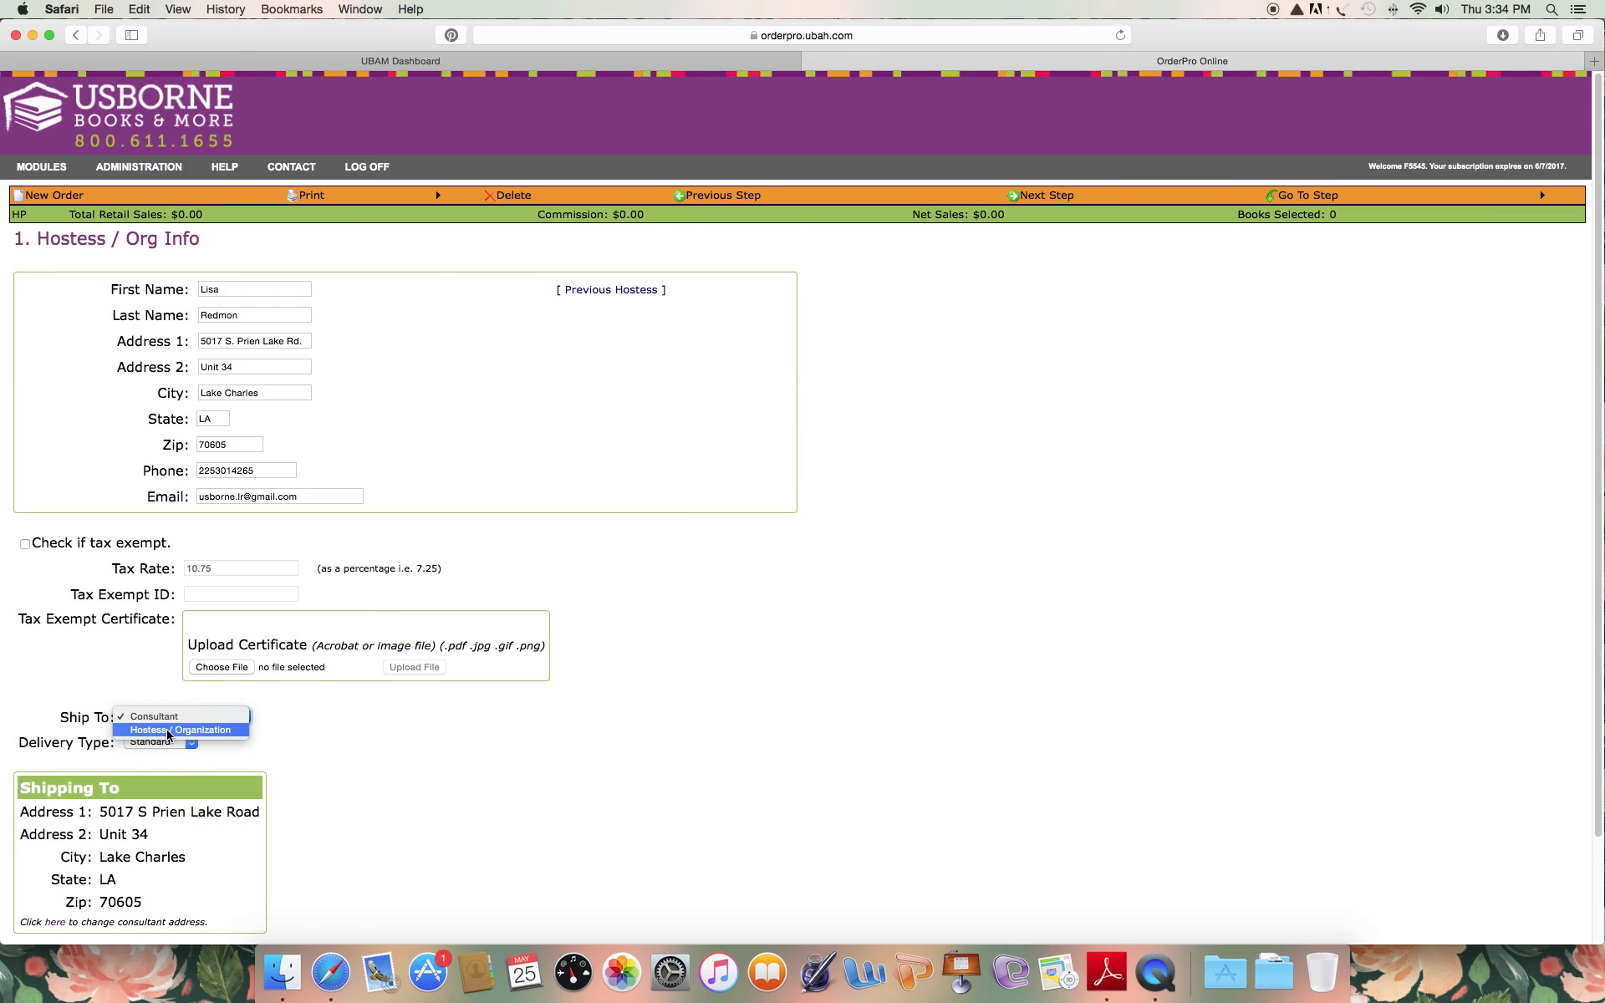
left_click(167, 715)
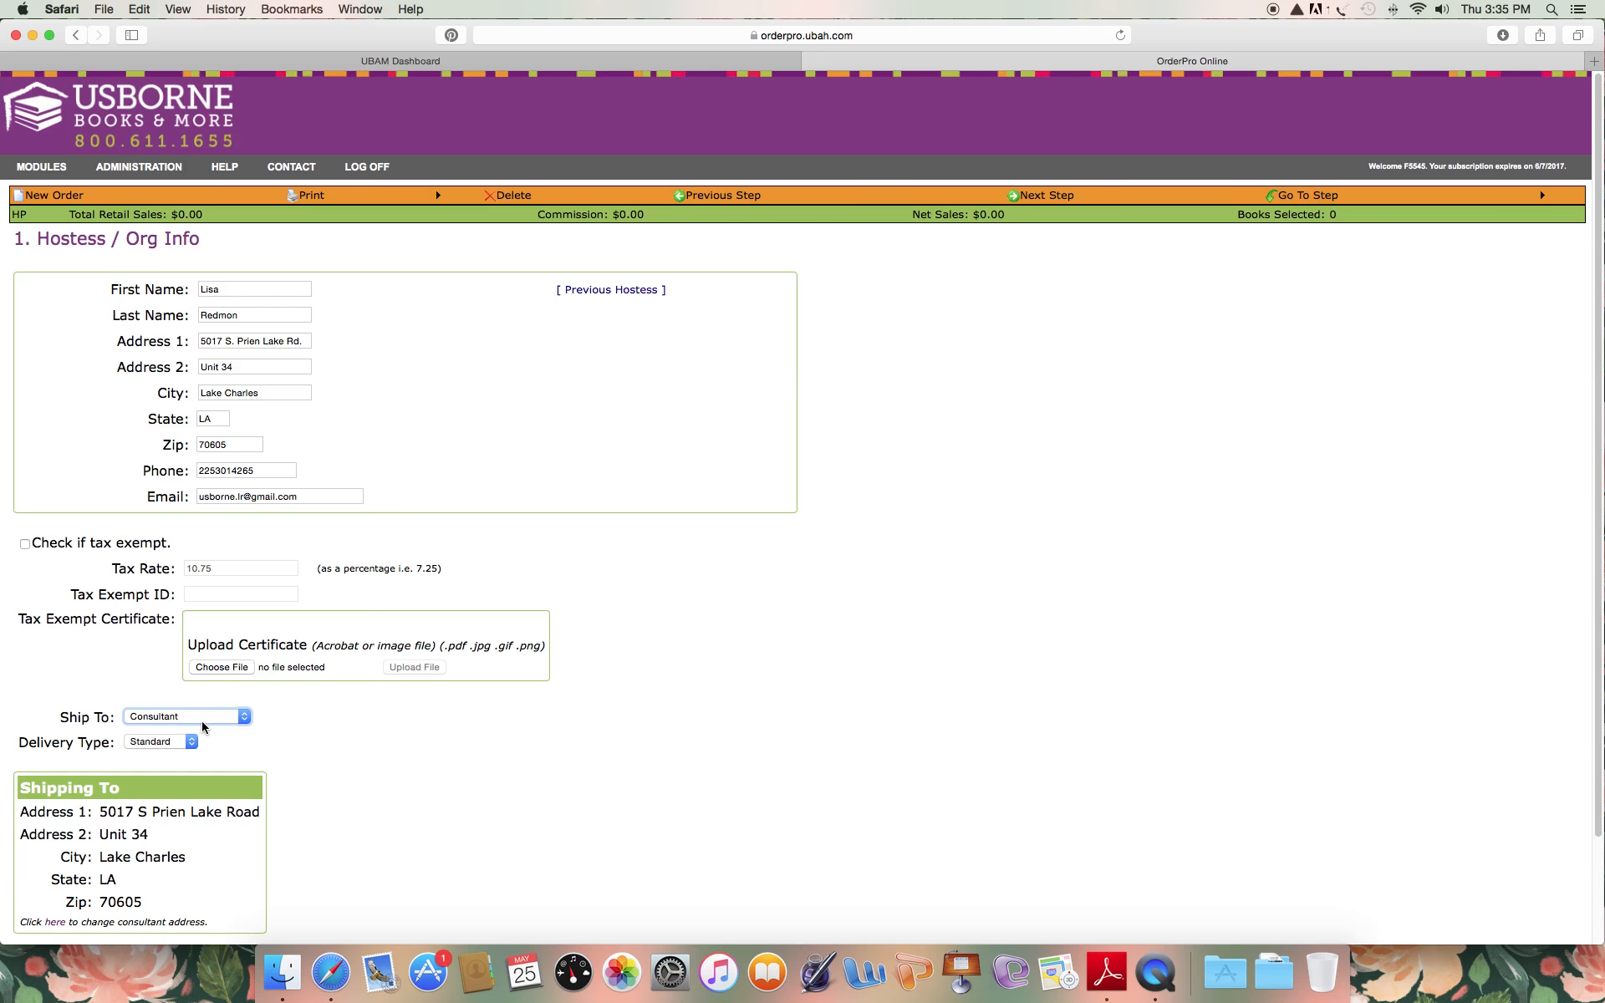
left_click(157, 744)
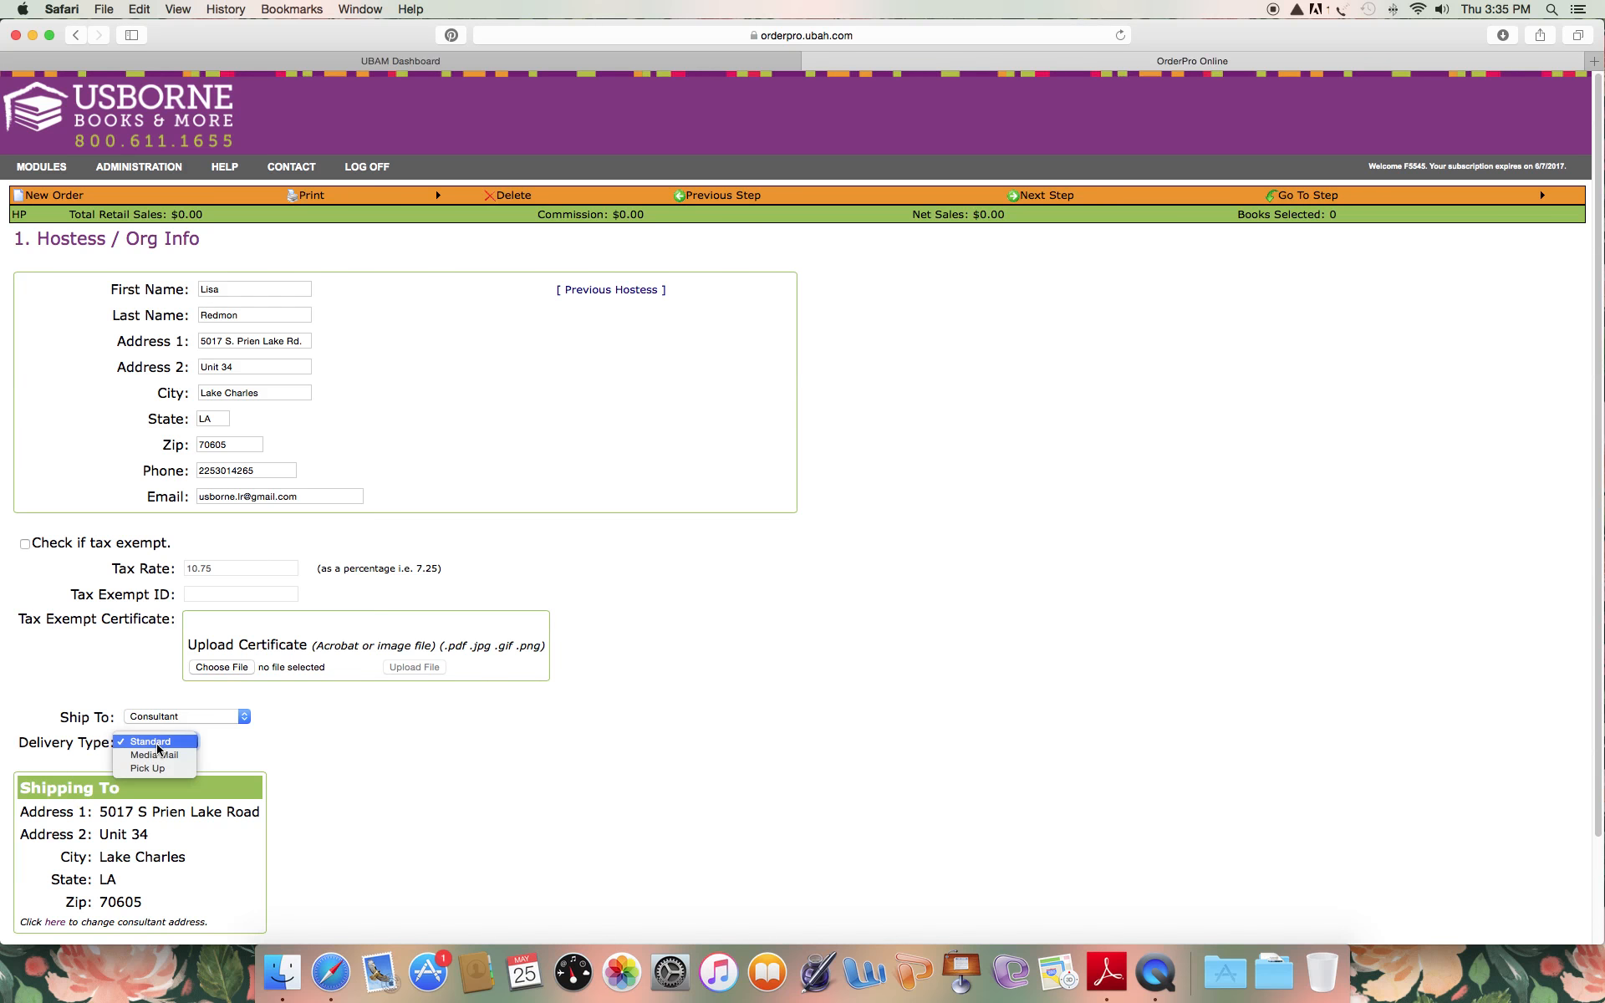
left_click(157, 746)
left_click(155, 743)
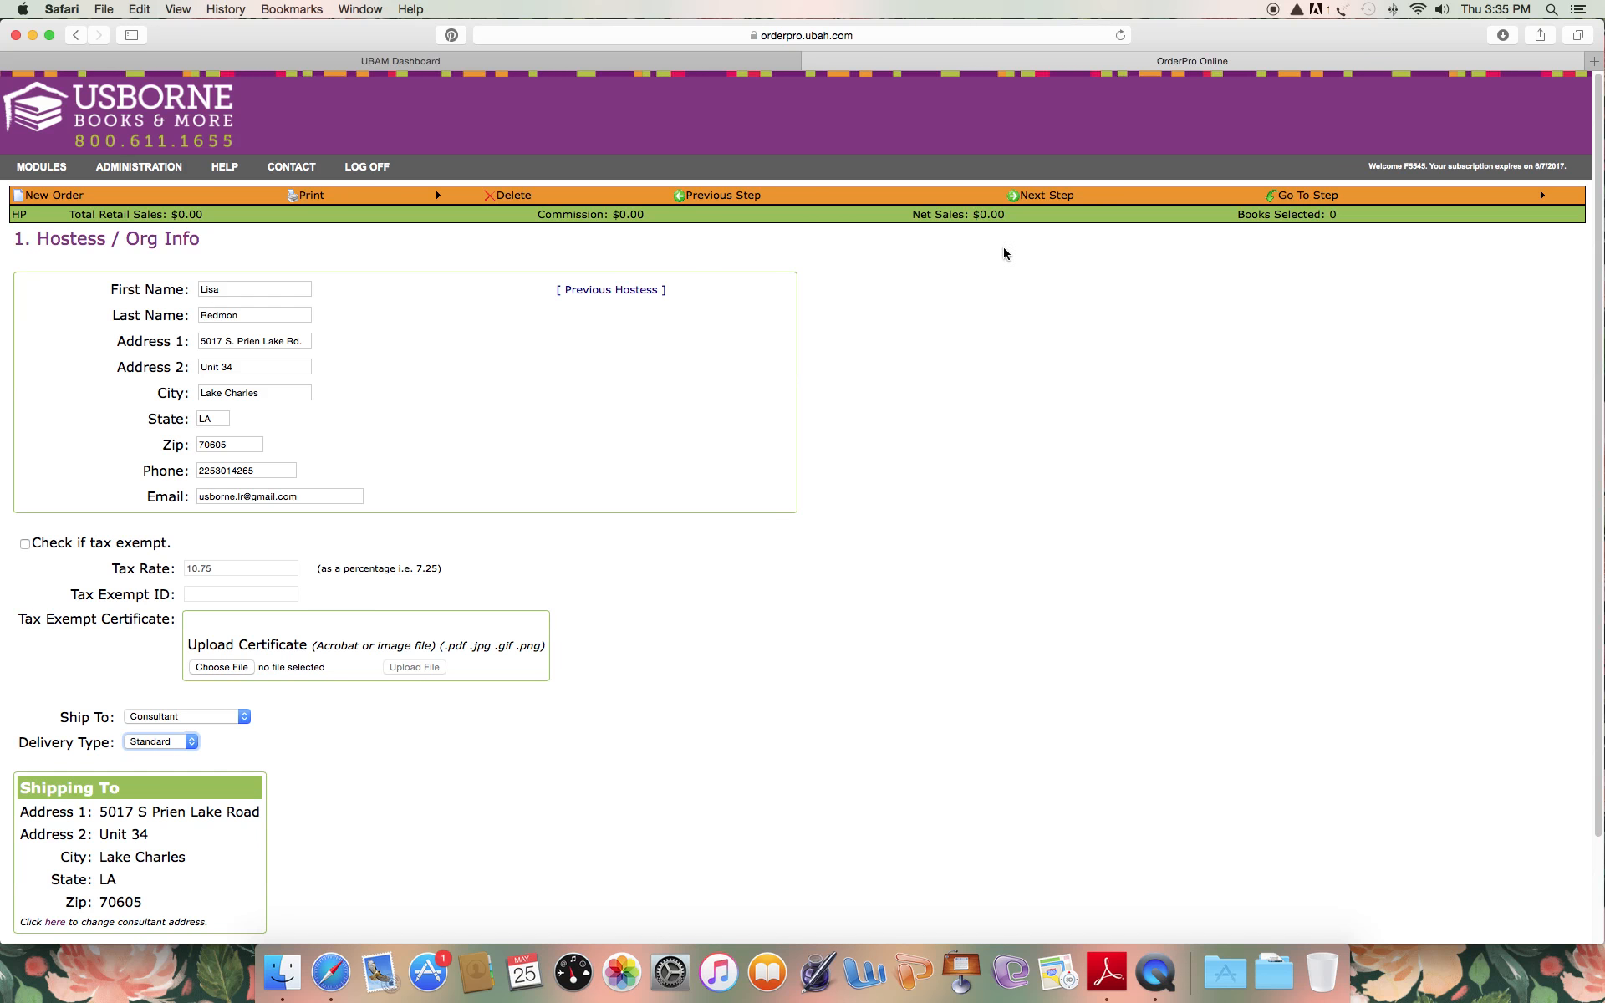
left_click(1044, 197)
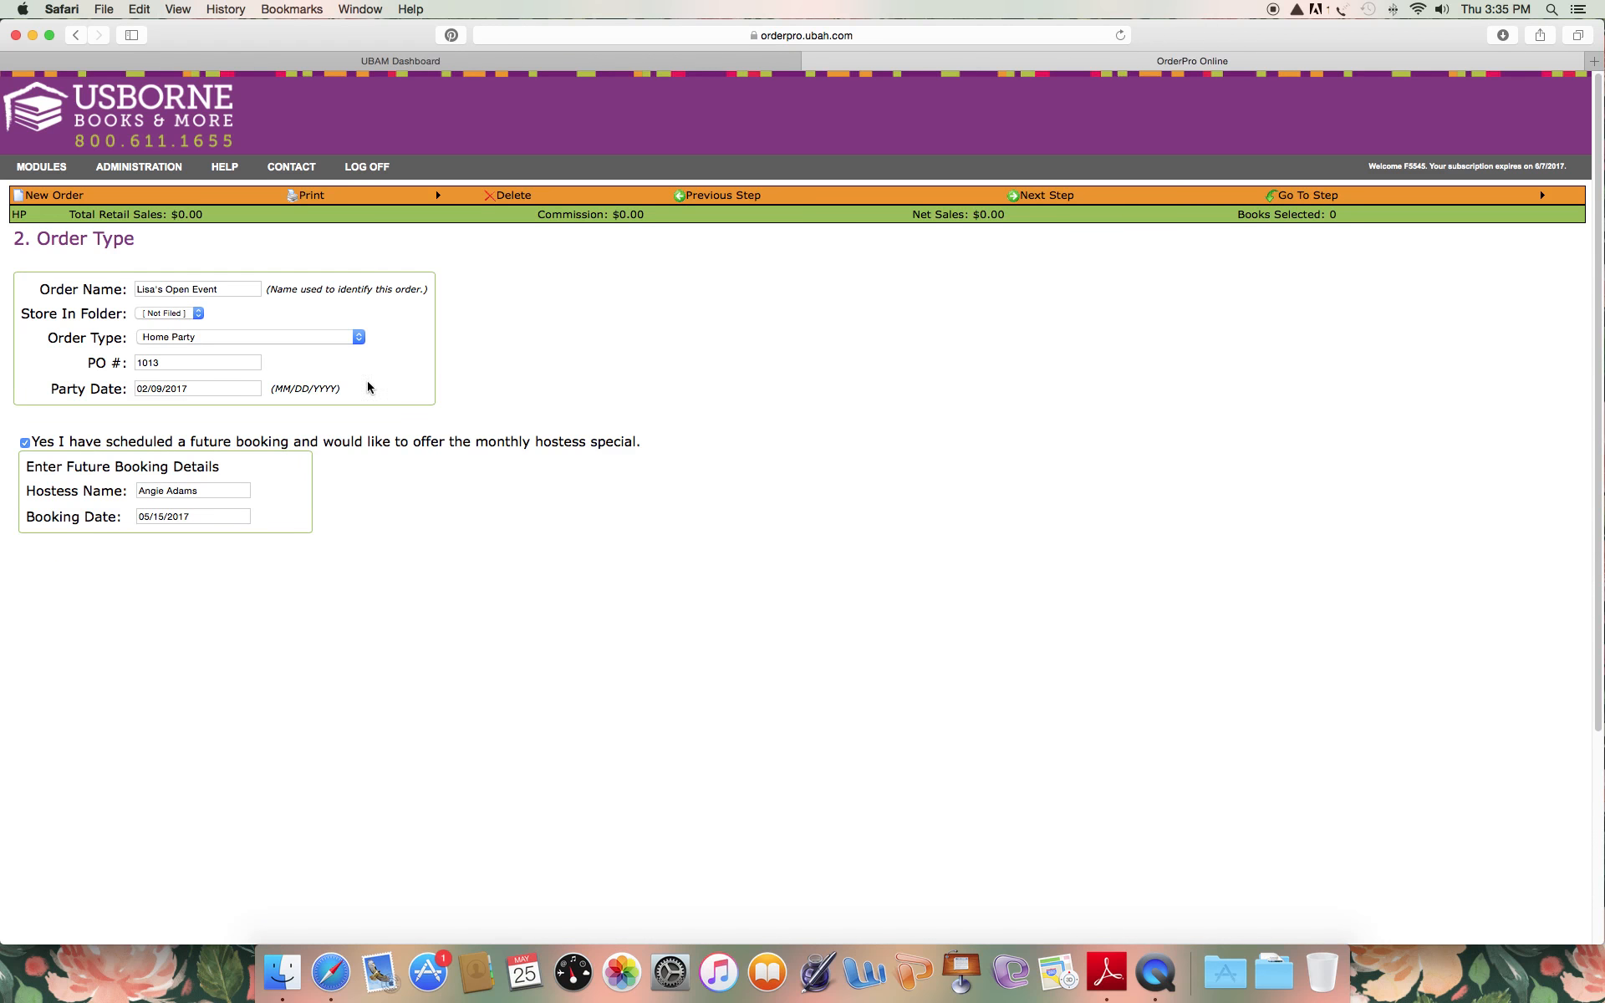
Check the order name and party date, keep Home Party as the order type, and continue to Select Books.
left_click_drag(226, 289, 117, 278)
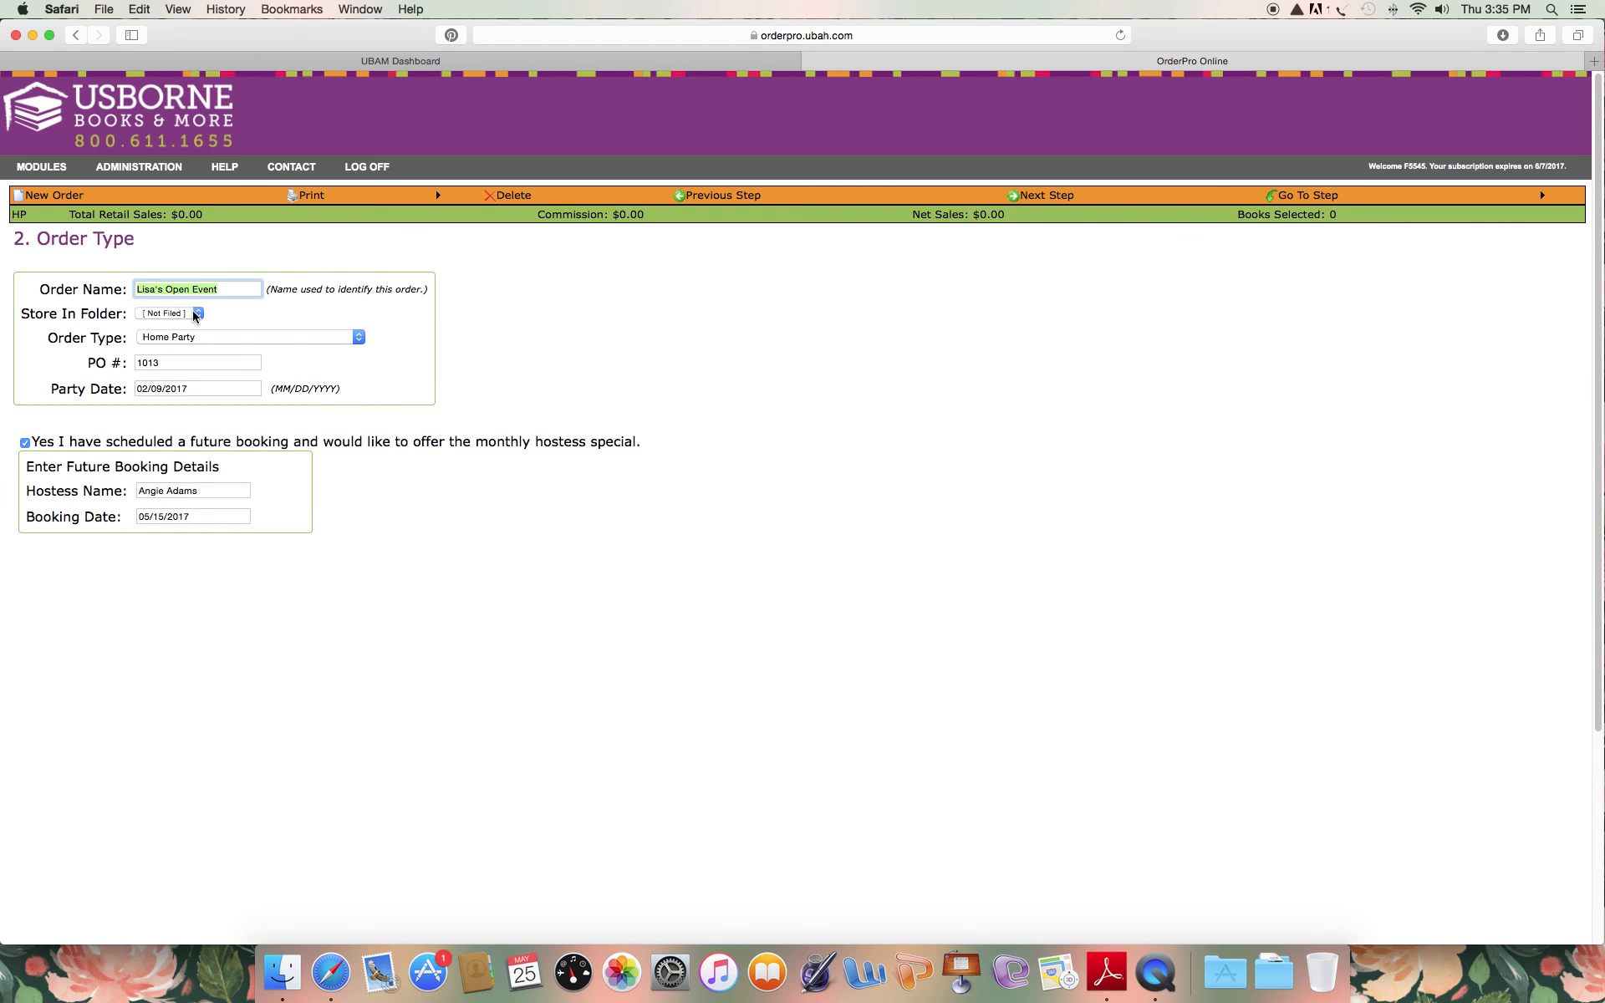
left_click(165, 339)
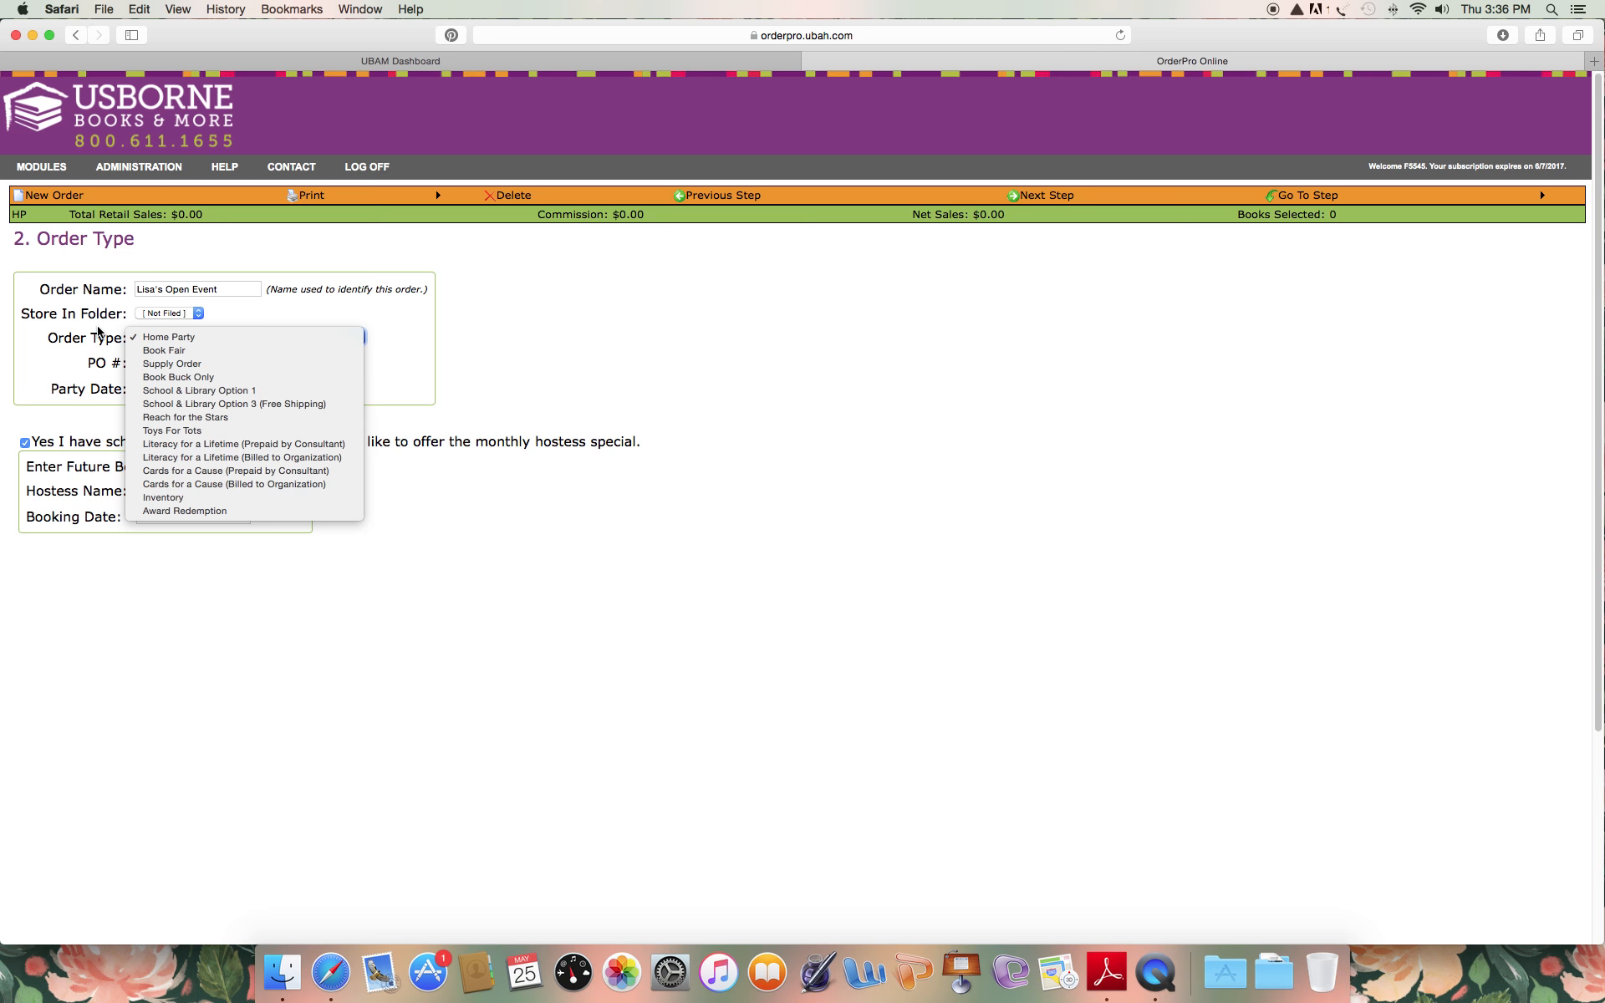
left_click(140, 336)
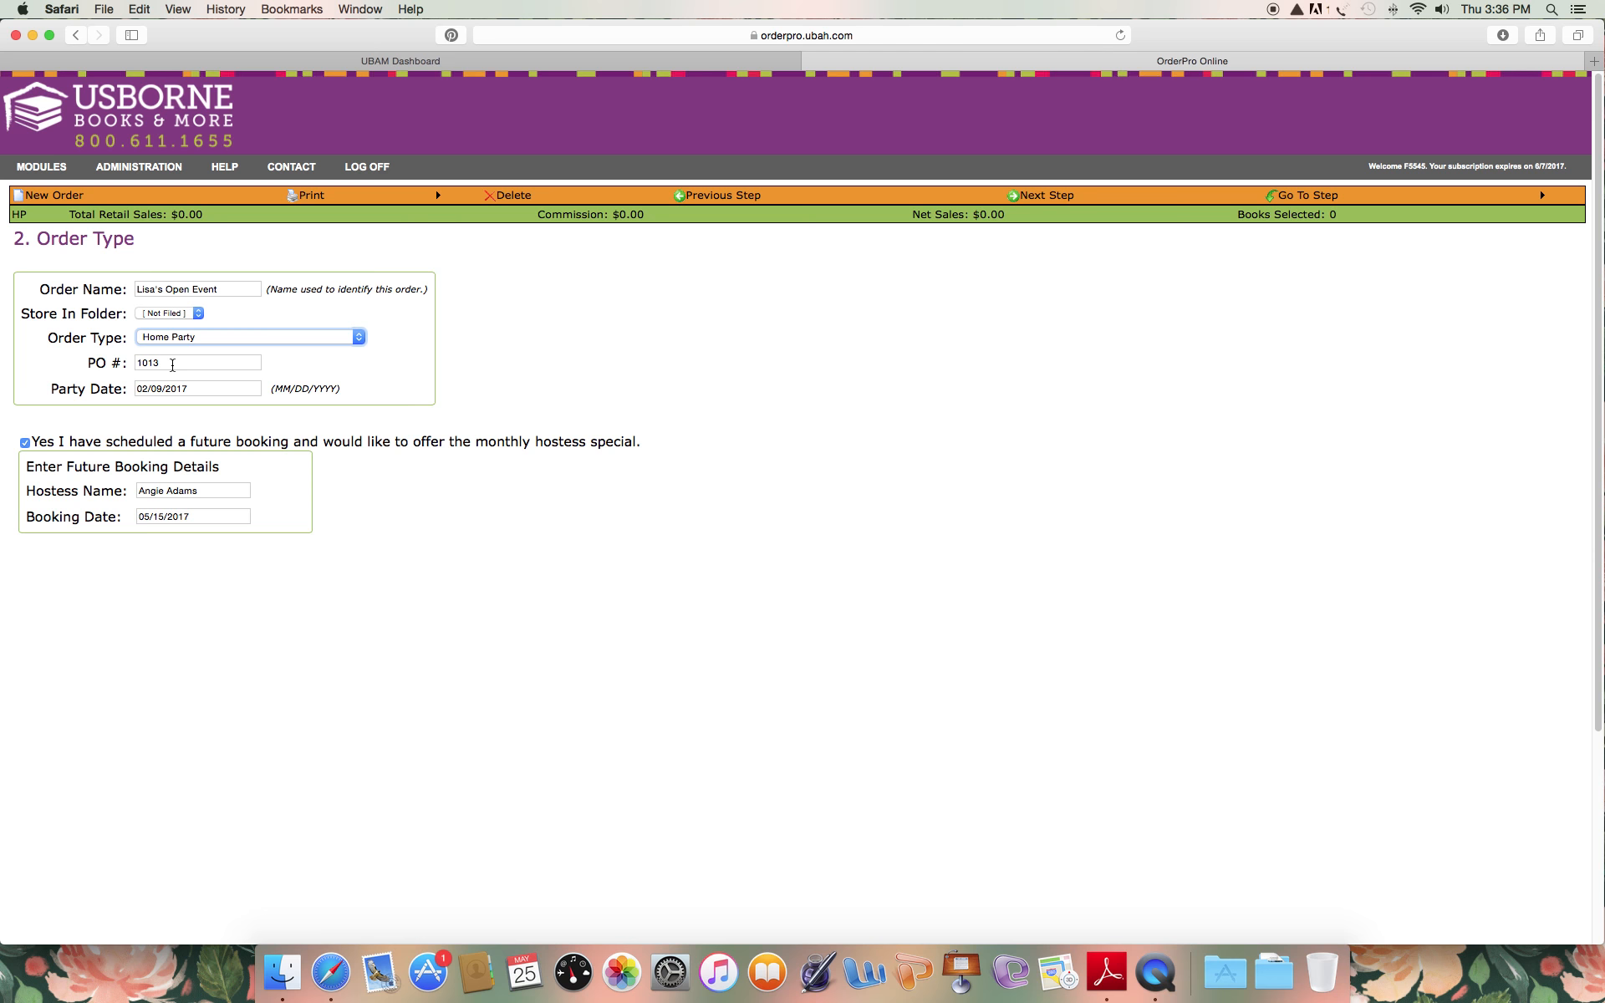
left_click(185, 387)
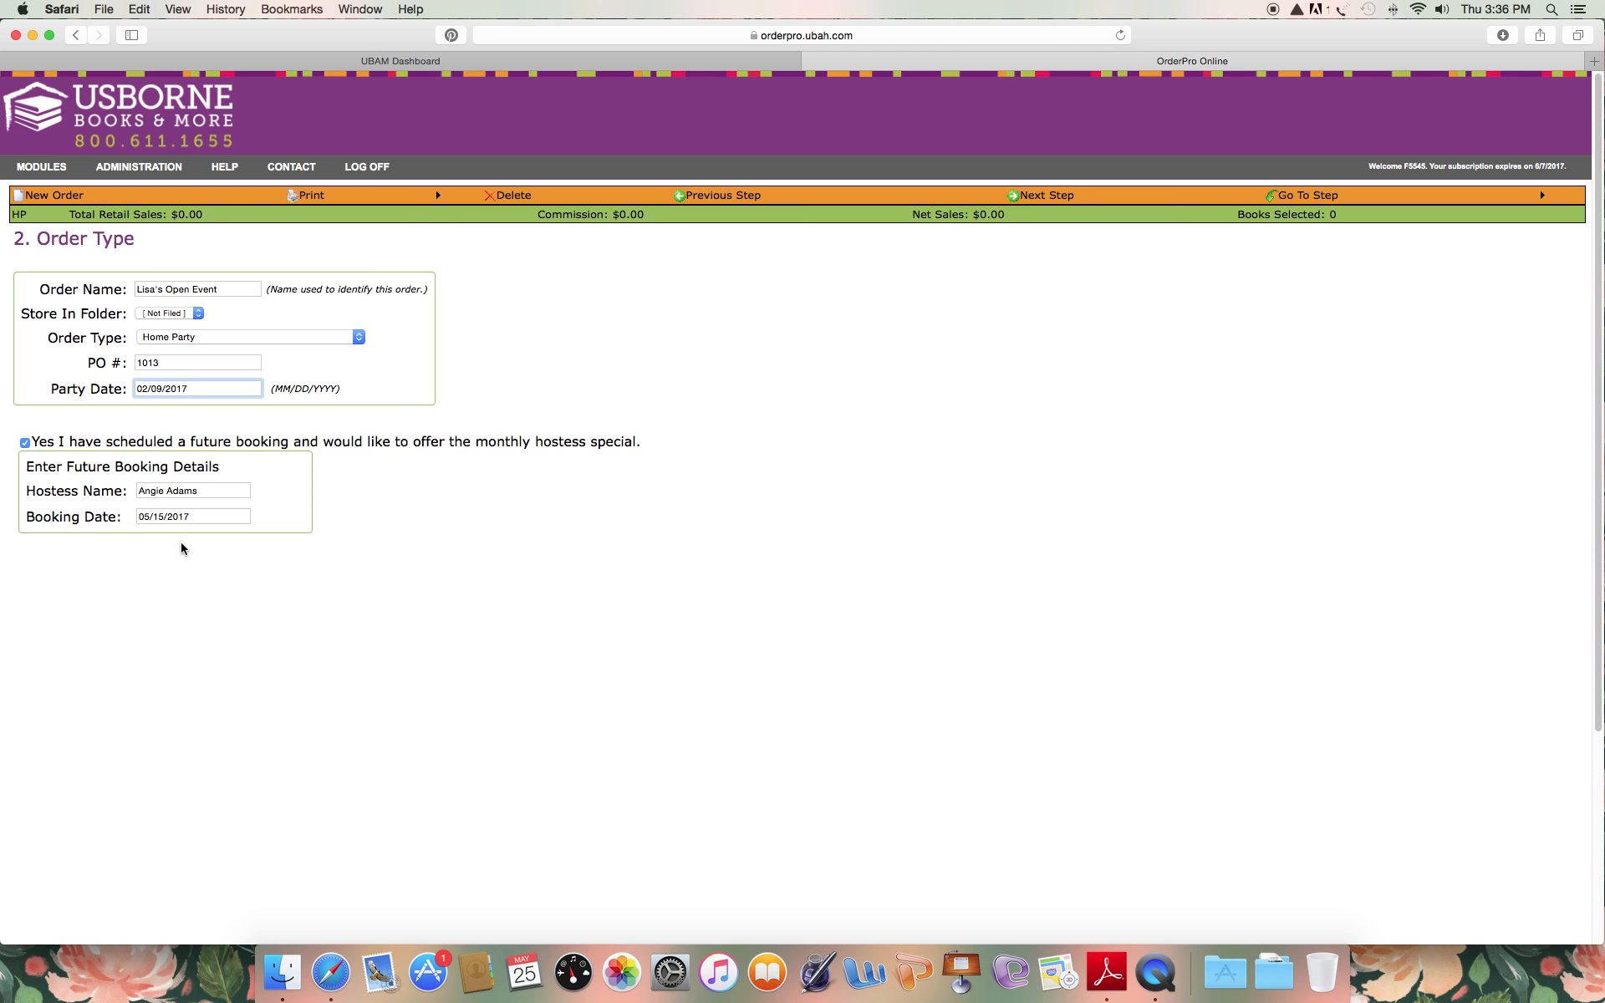
left_click(1058, 192)
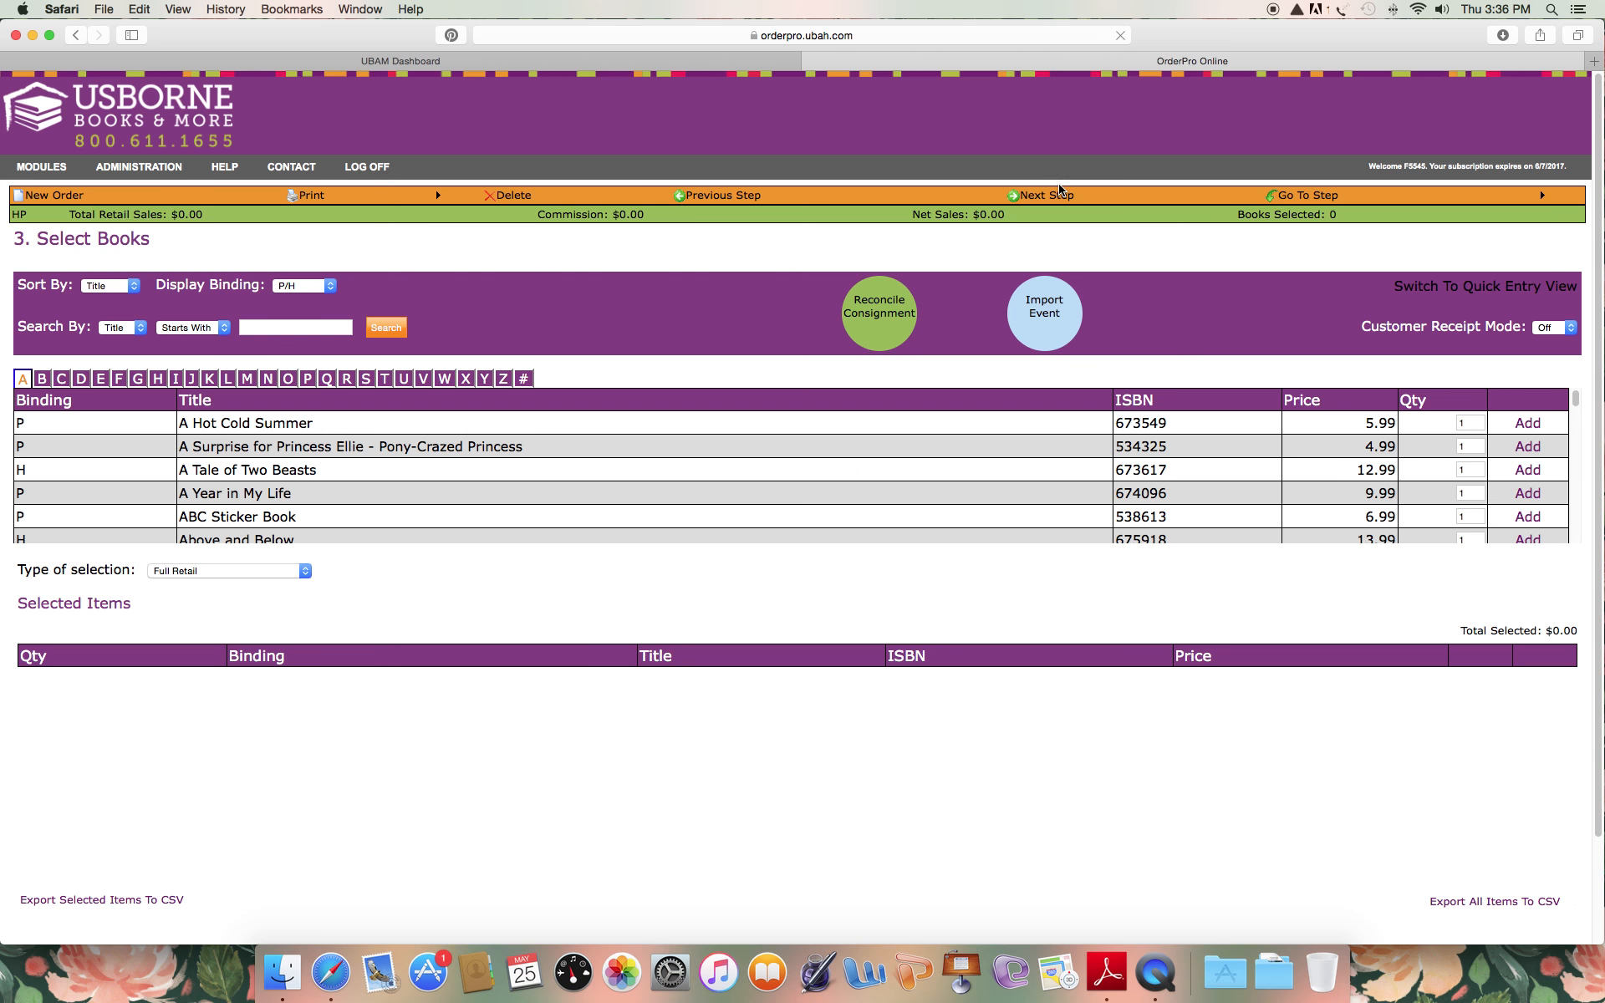
Review the eShows available for import without combining one, and check the type of selection options, keeping Full Retail.
left_click(1038, 320)
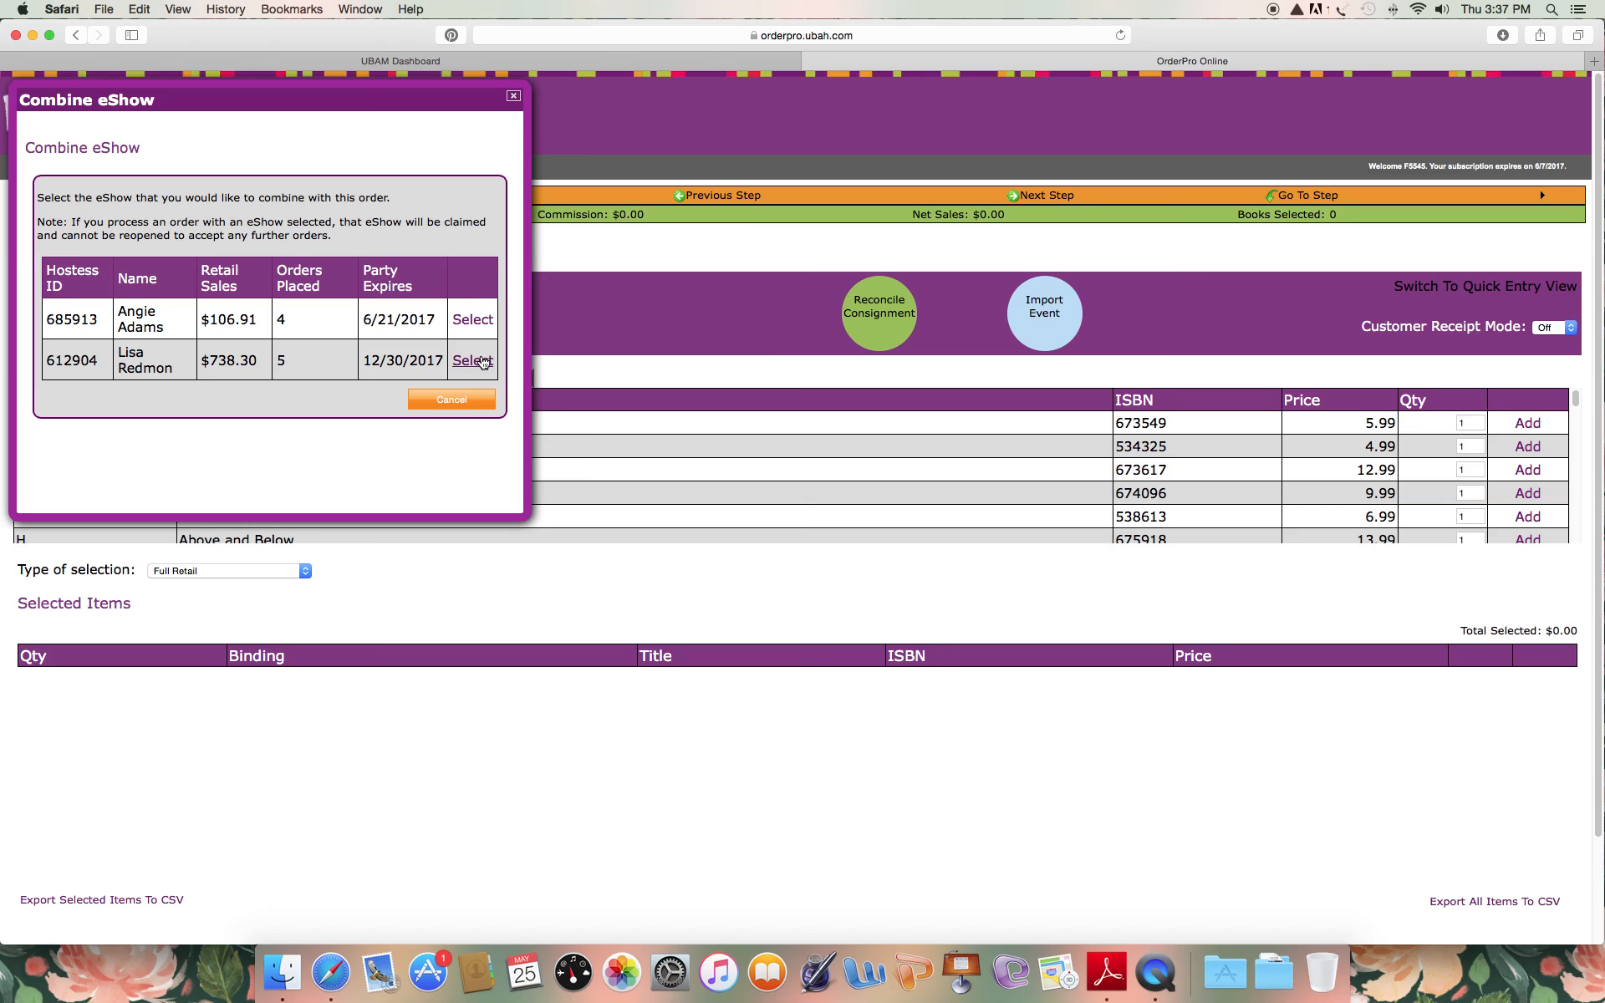
left_click(514, 96)
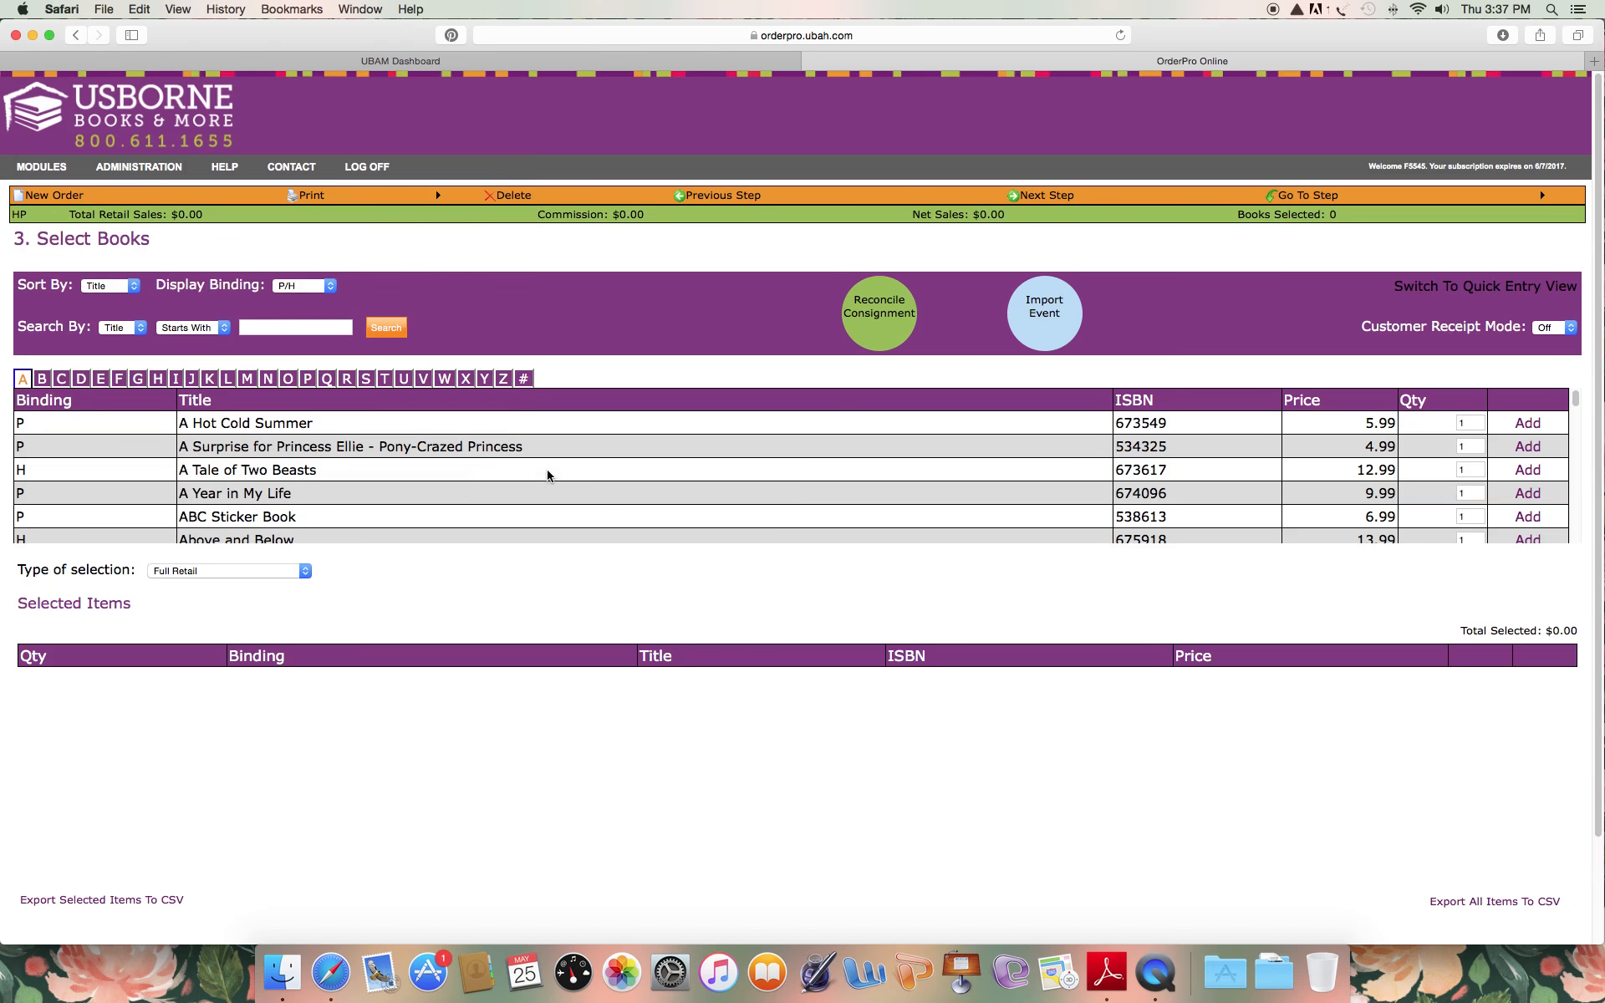
left_click(221, 572)
left_click(221, 571)
Search for titles containing "peek inside" and add one Peek Inside Box Set to the order.
left_click(132, 328)
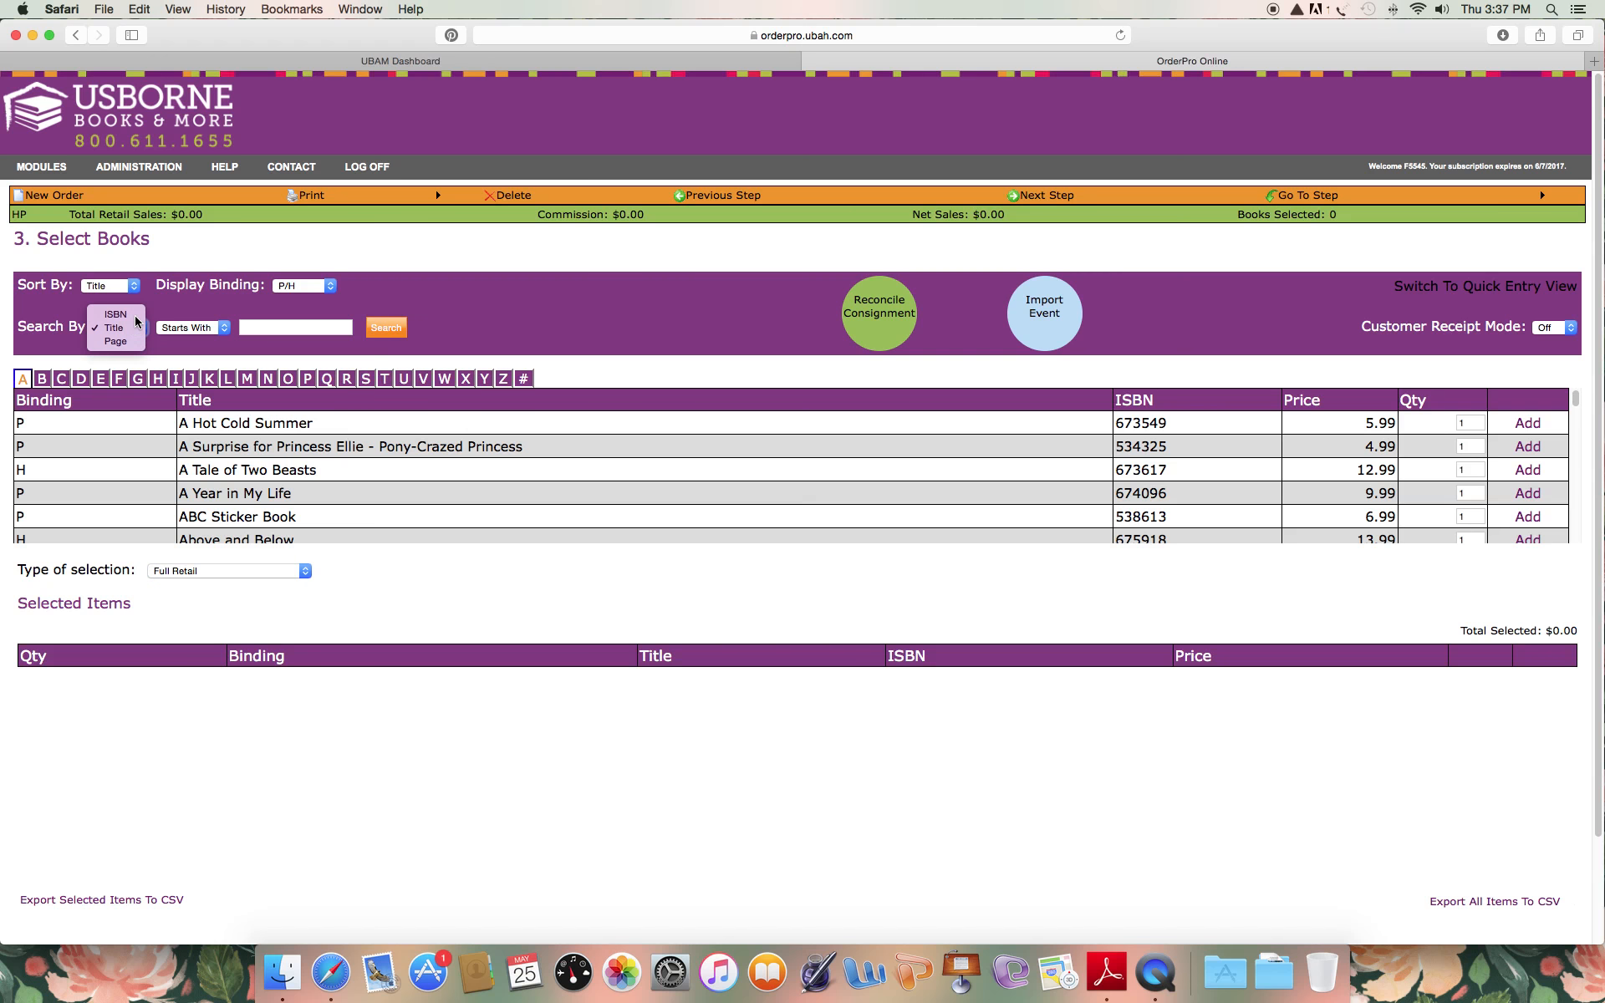
left_click(134, 315)
left_click(184, 332)
left_click(180, 326)
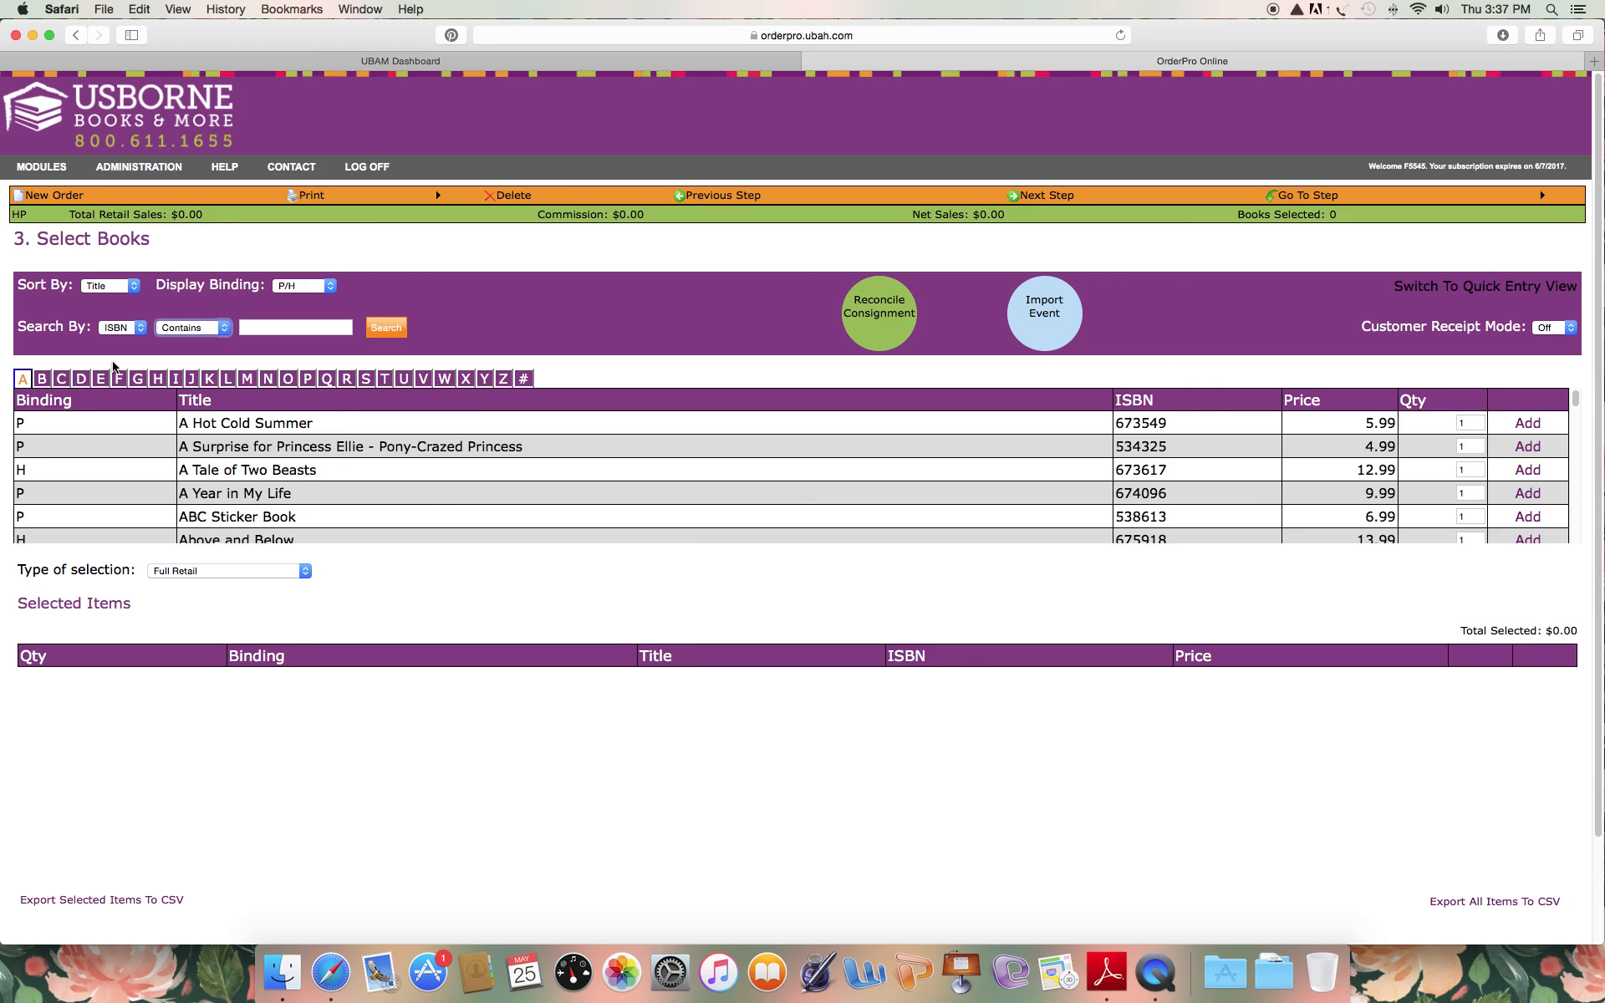
left_click(118, 333)
left_click(115, 341)
left_click(255, 328)
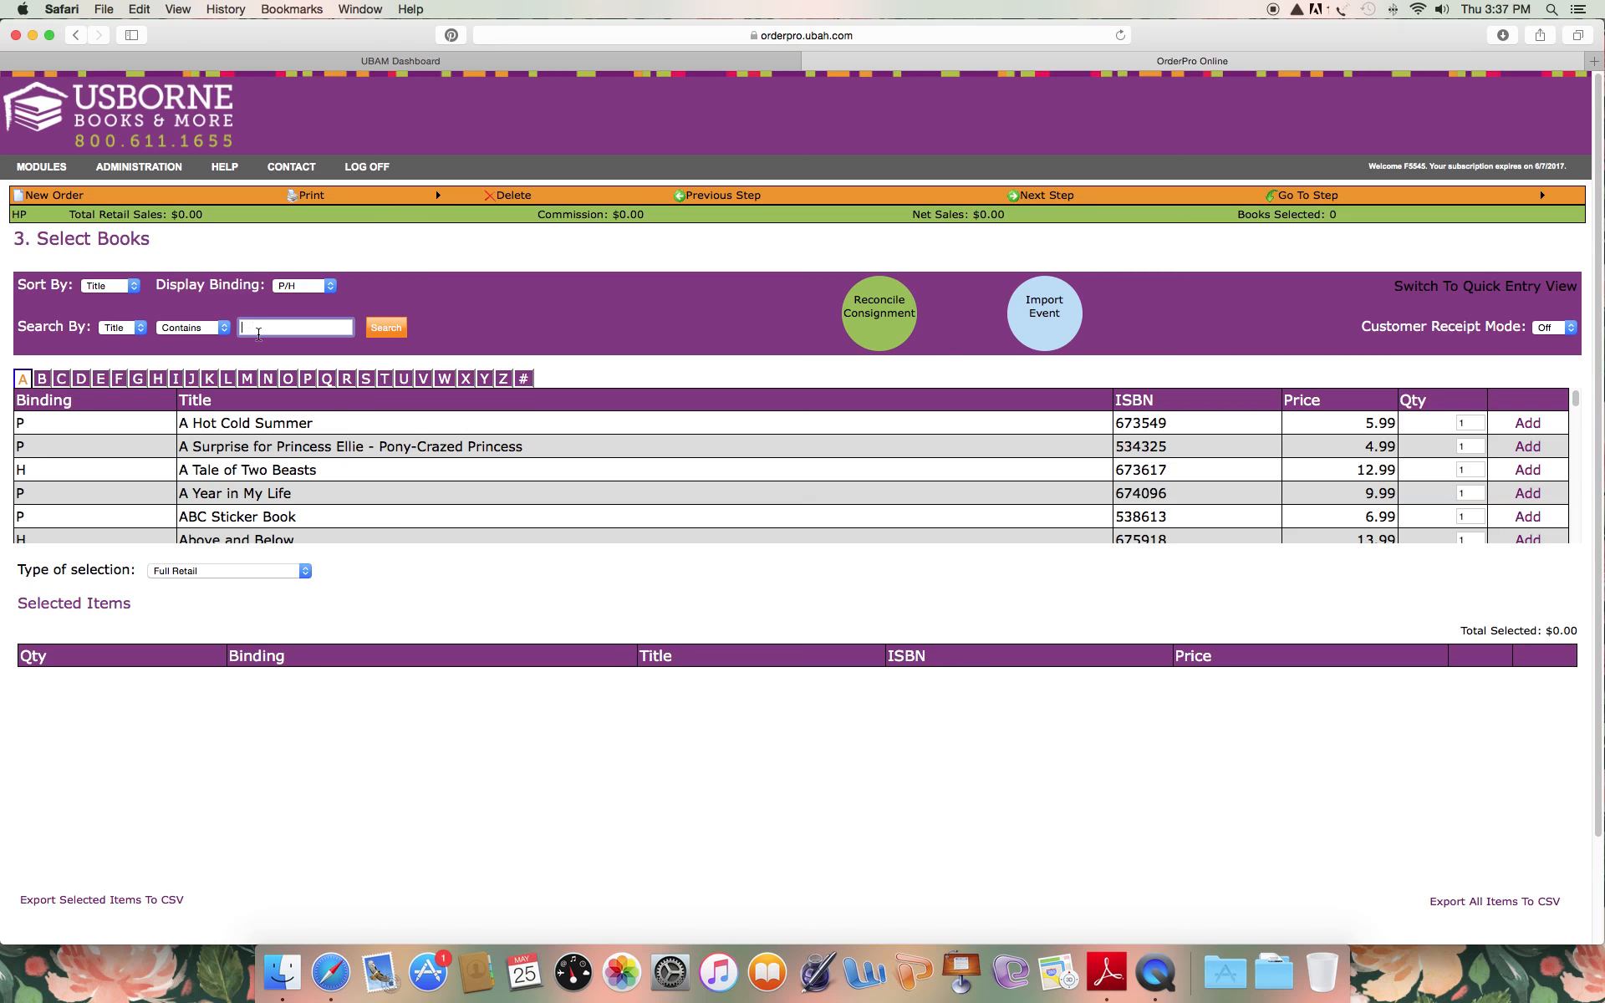
type("peek inside")
key("Return")
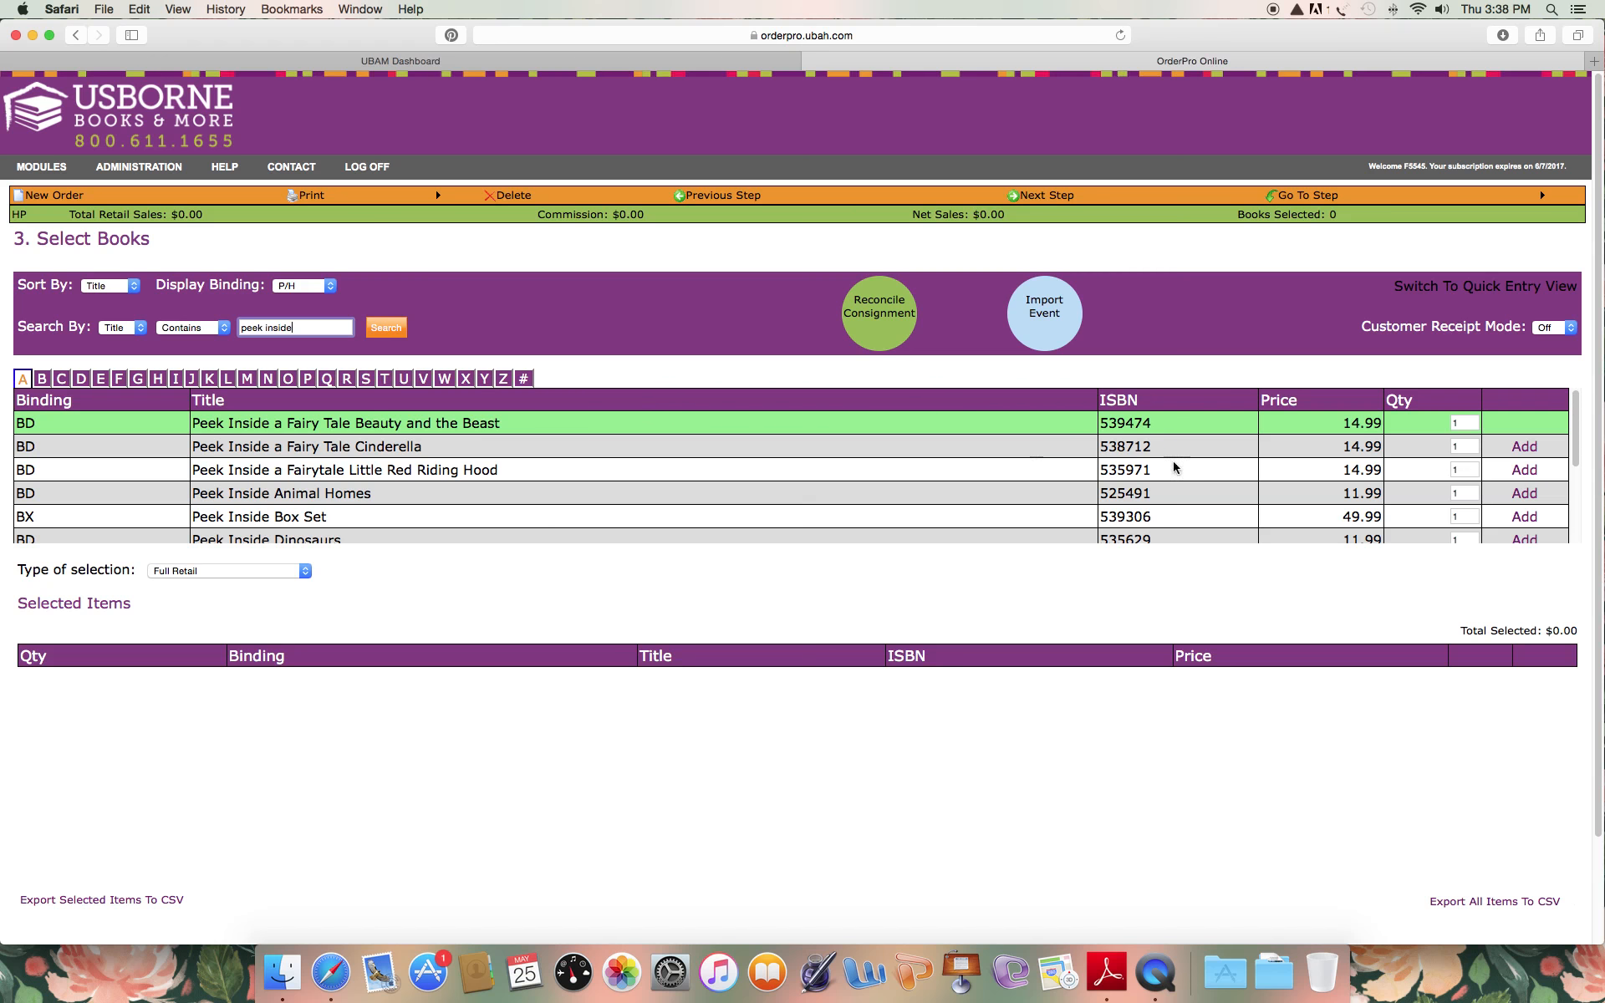
left_click(1517, 519)
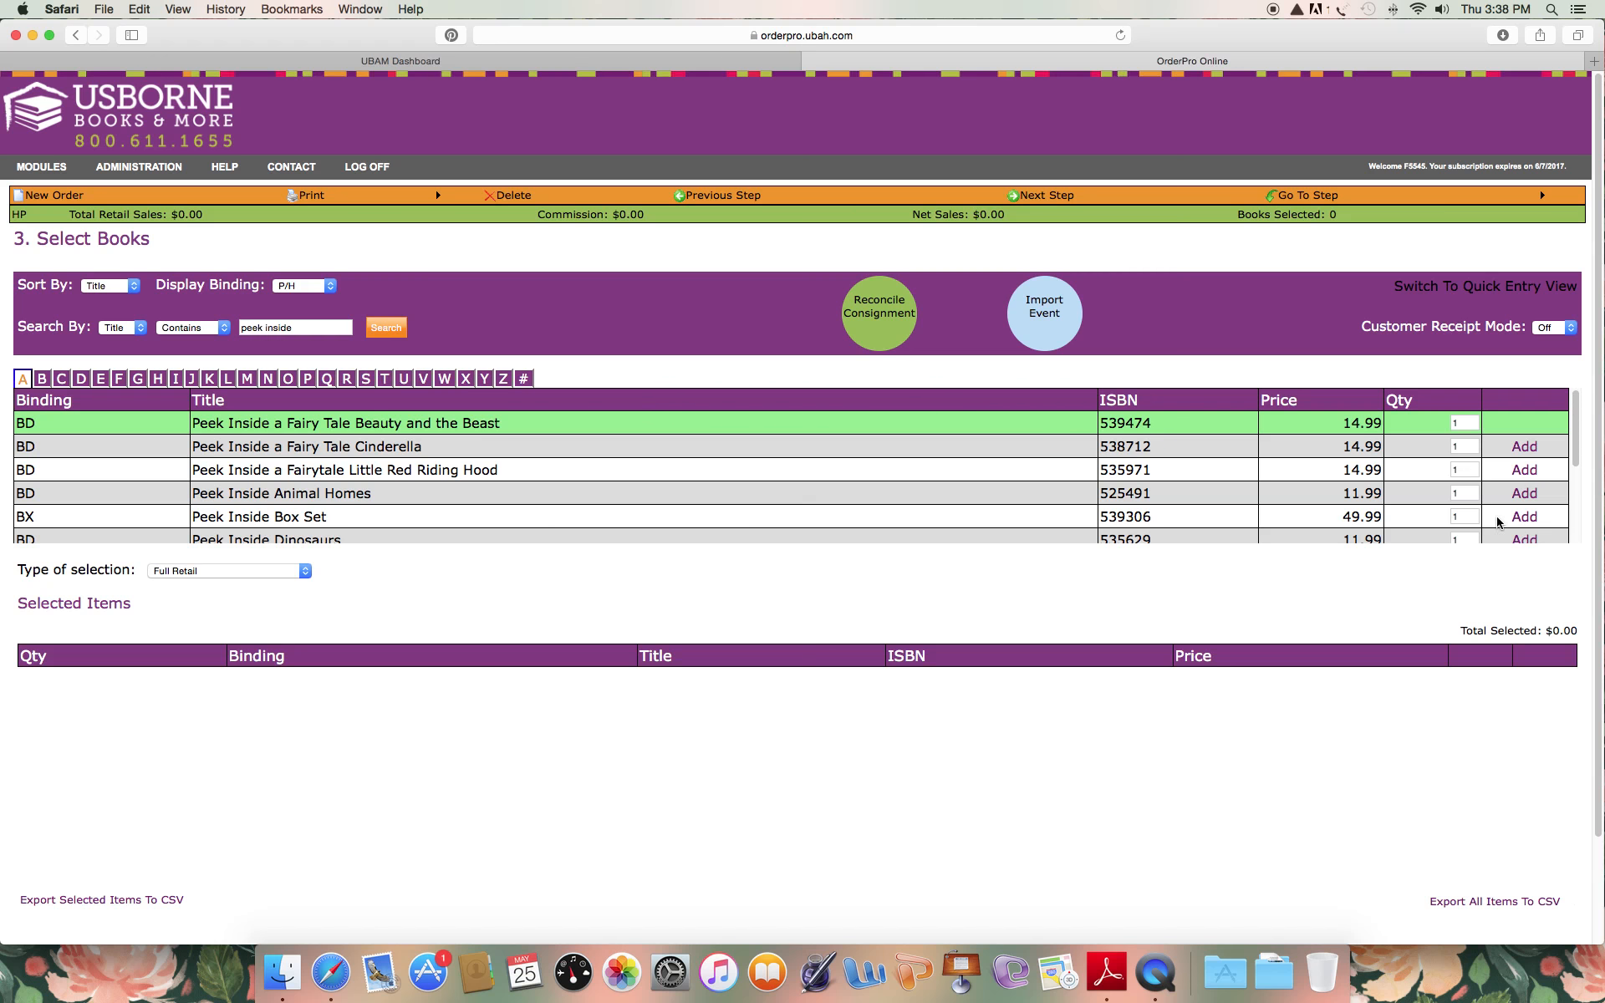
Search for titles containing "all better" and add one copy of All Better! to the order.
triple_click(276, 328)
type("all better")
key("Return")
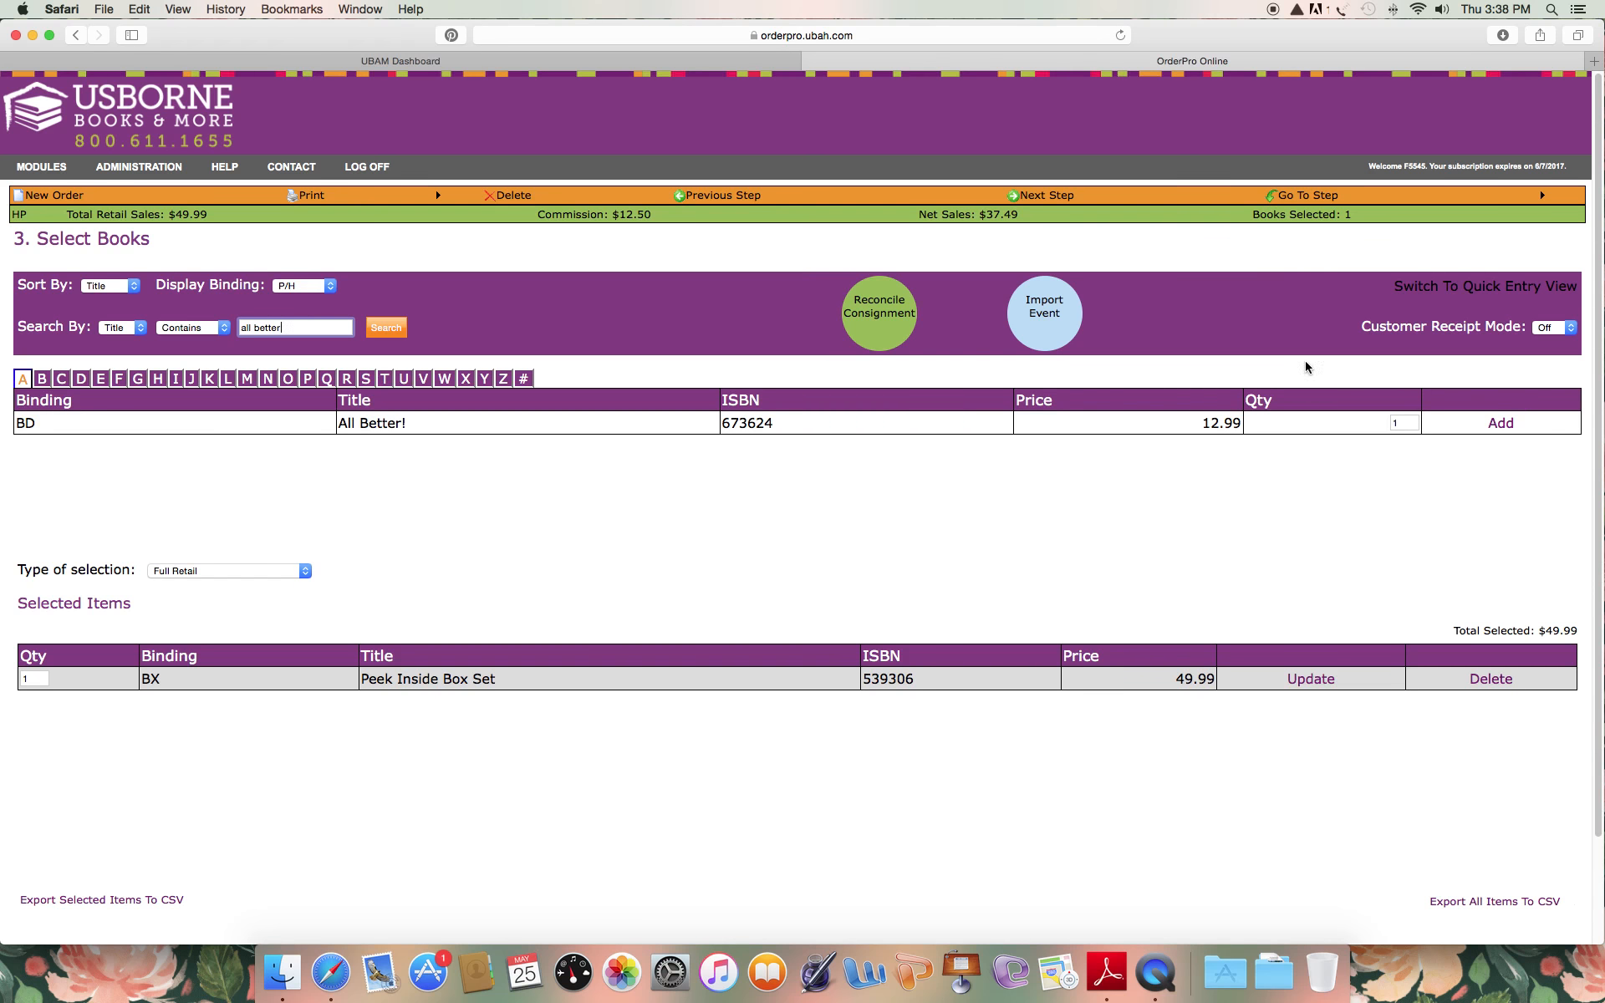
left_click(1505, 423)
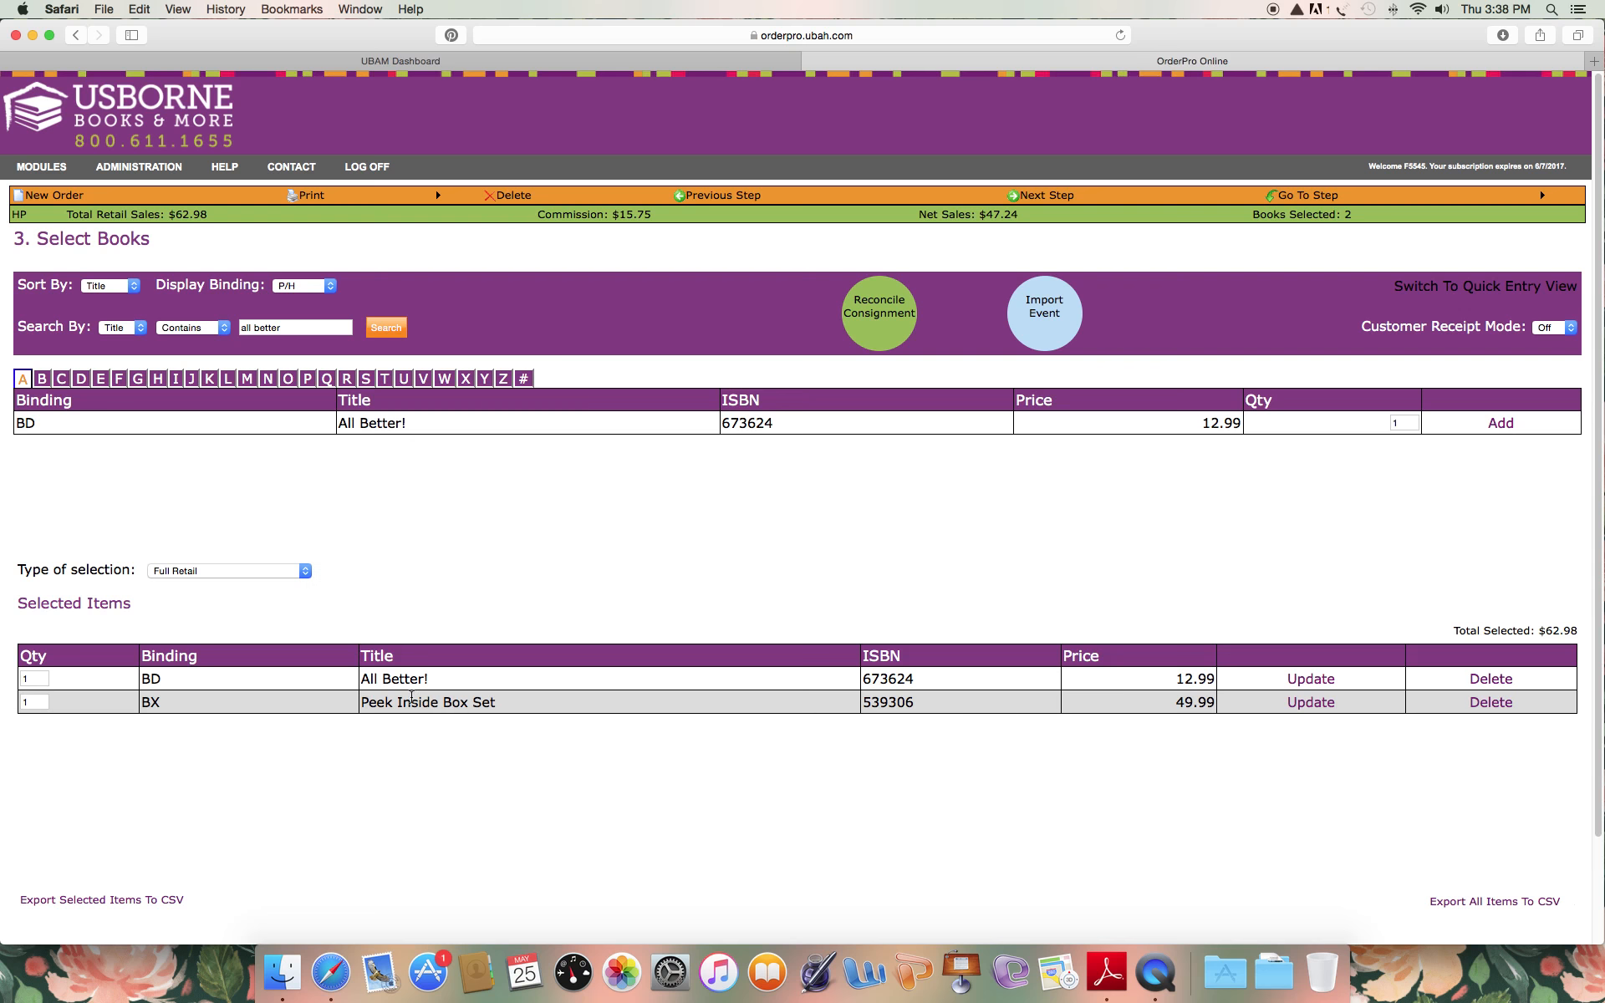
Switch the type of selection to Customer Specials and add one Big Book of Big Sea Creatures.
left_click(279, 573)
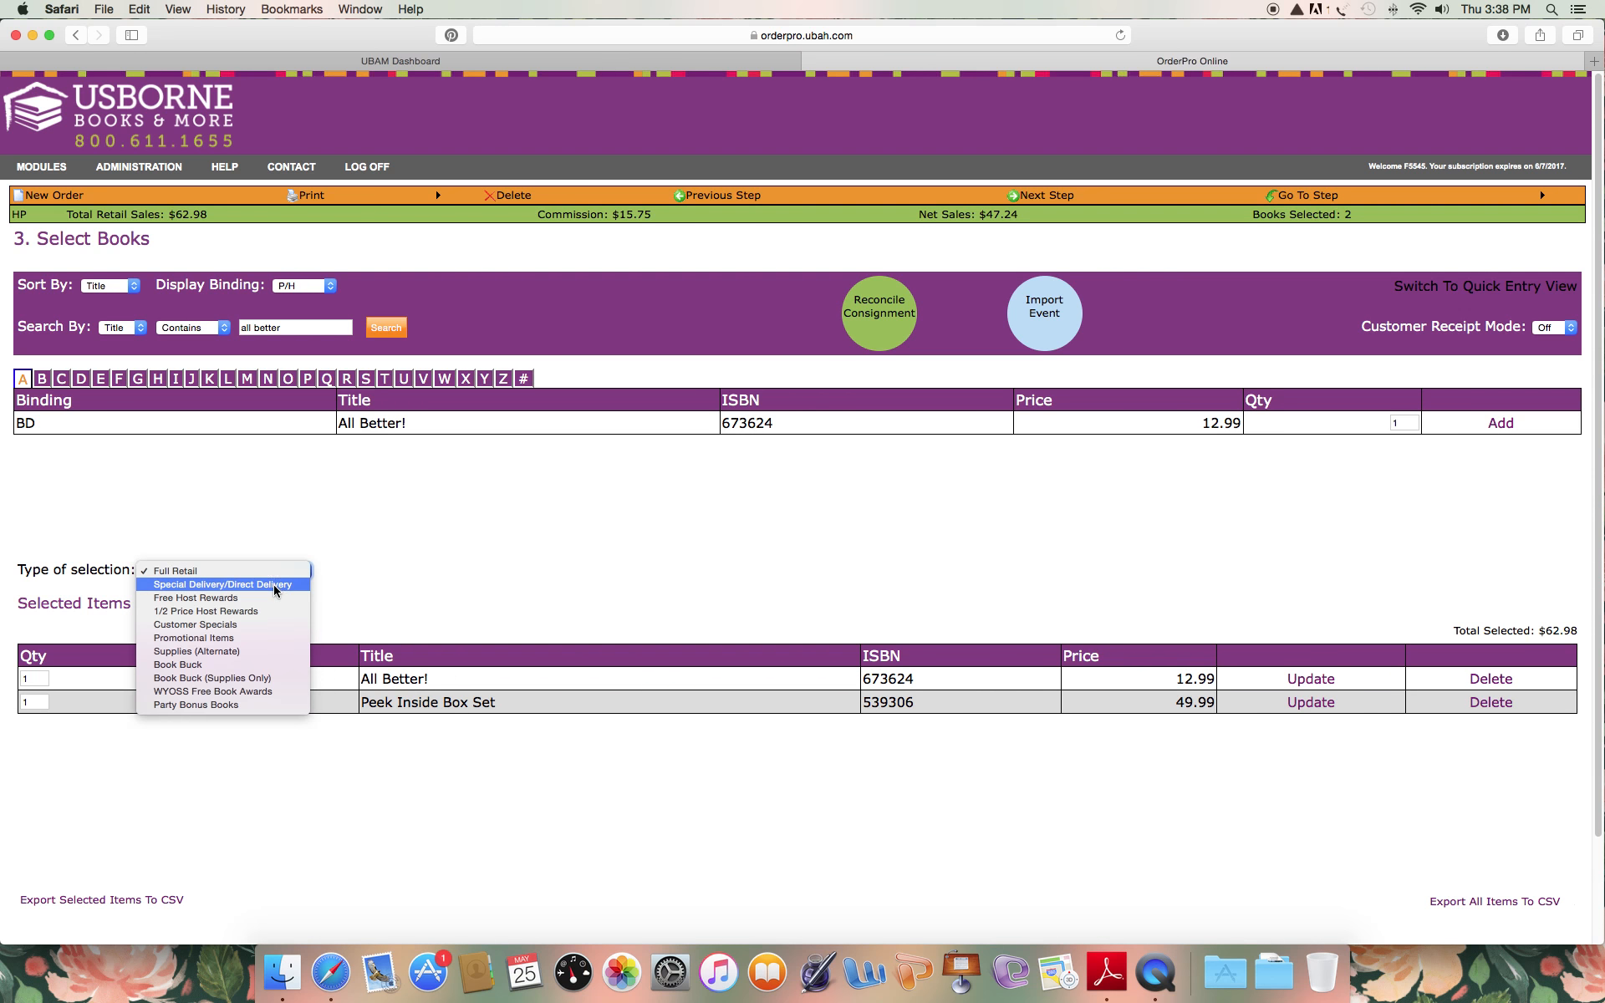
left_click(238, 624)
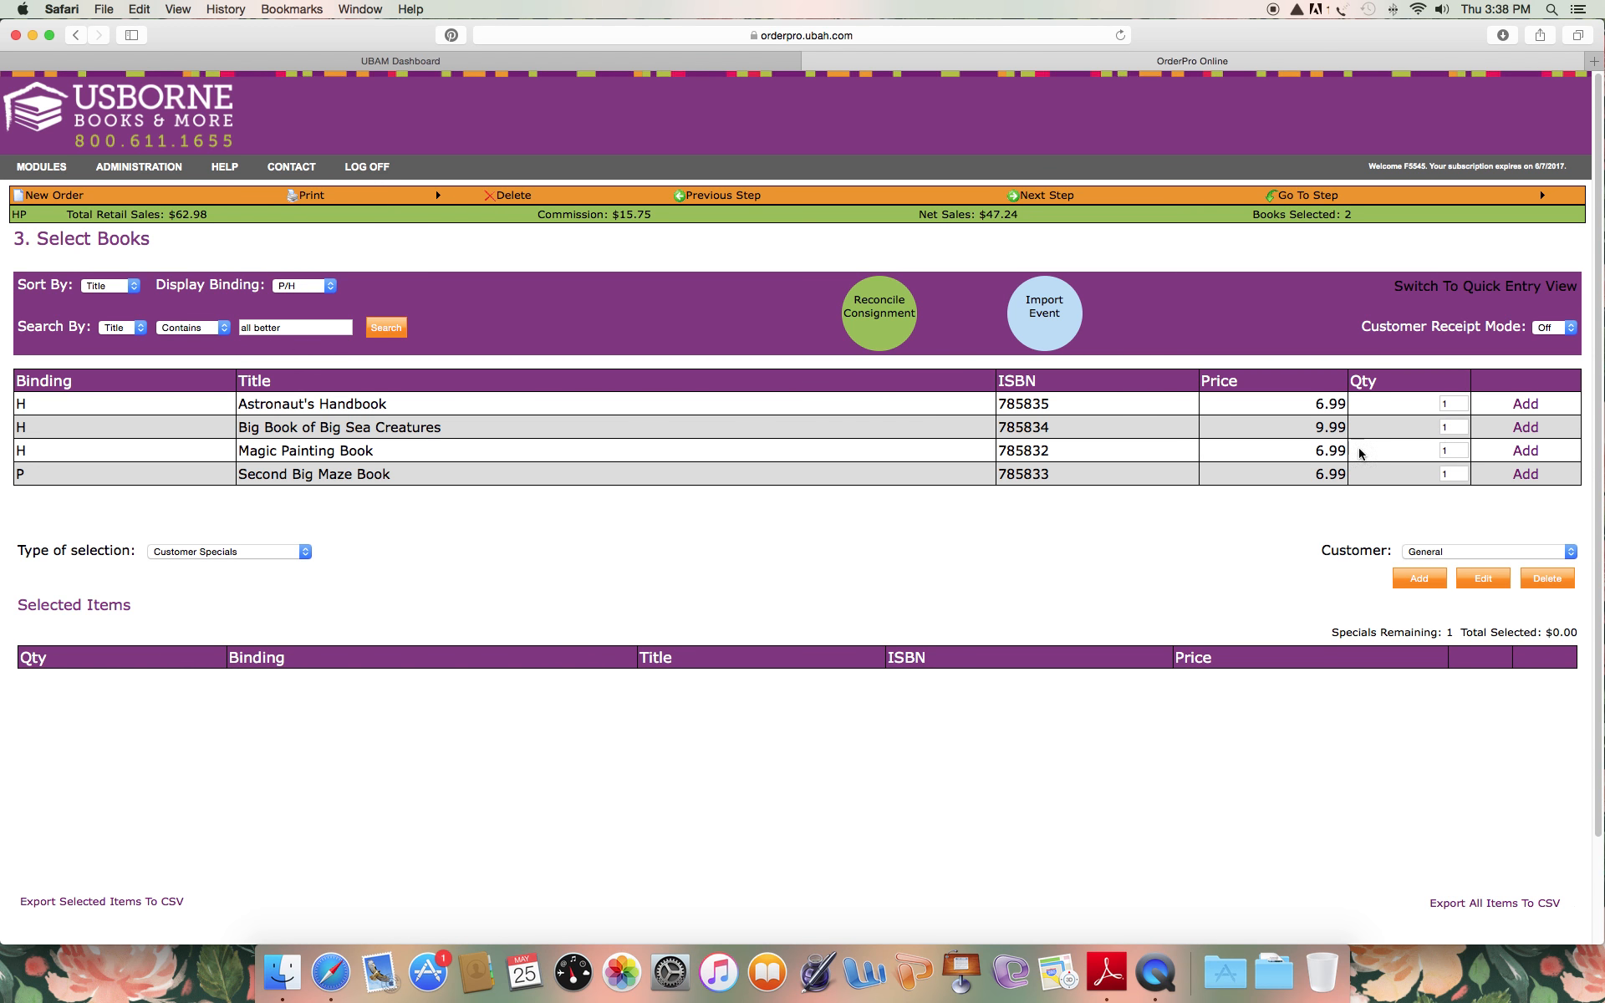
left_click(1524, 428)
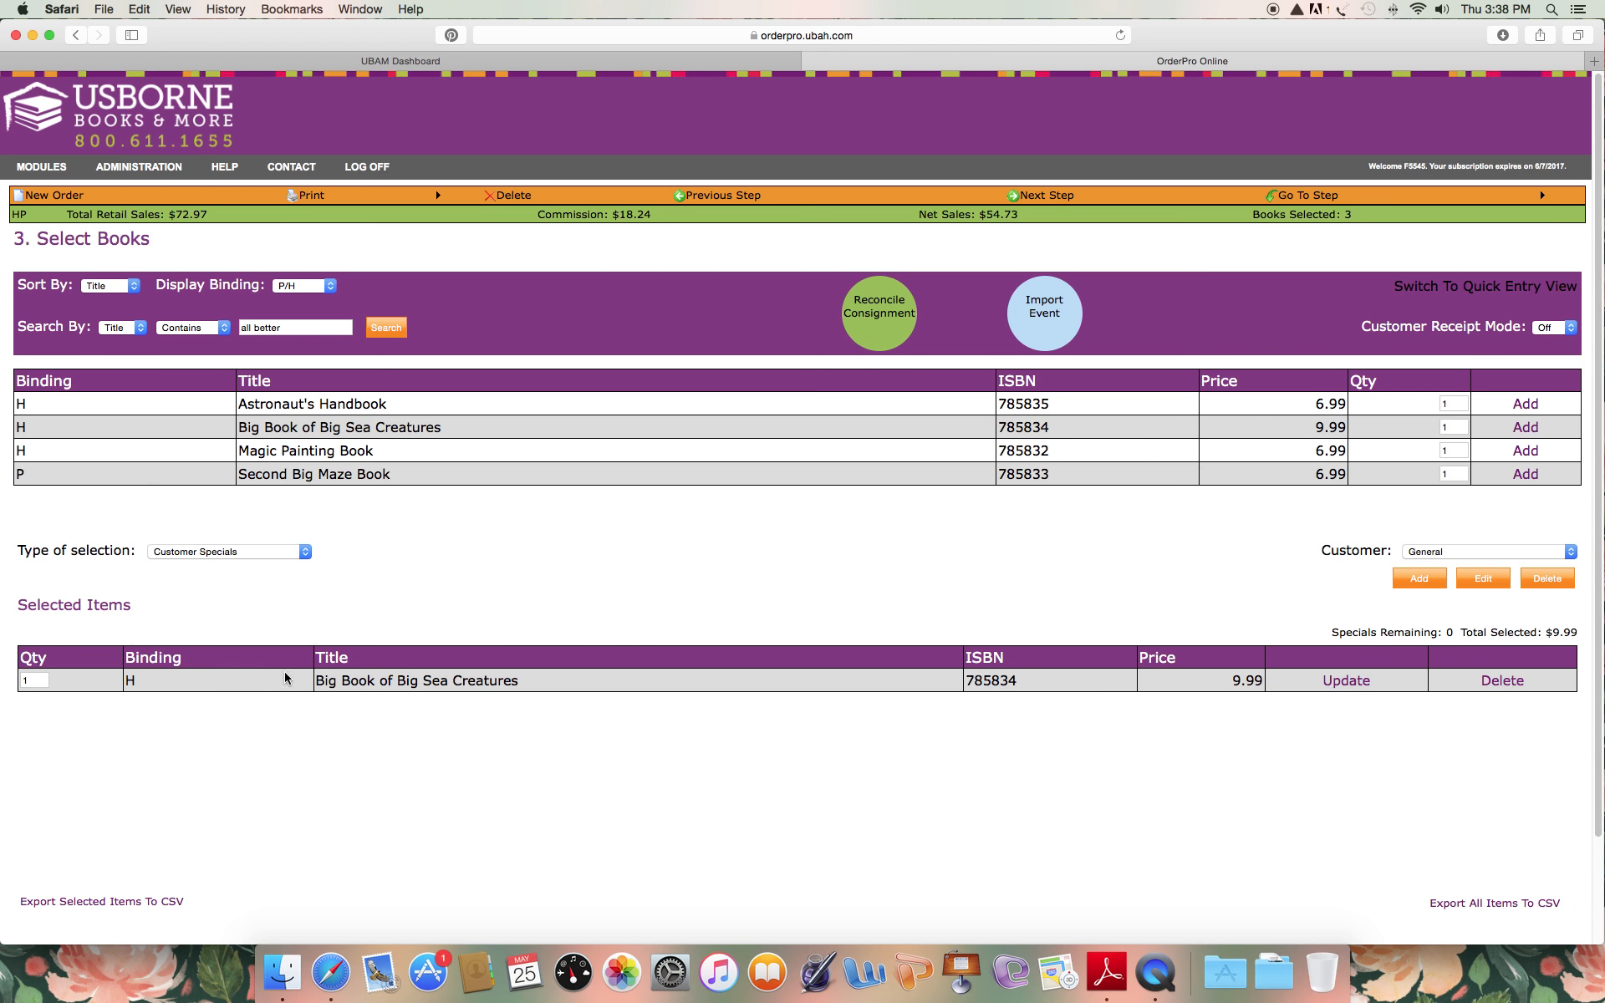
Return to Full Retail and add two copies of A Tale of Two Beasts, one ABC Sticker Book and one A Year in My Life.
left_click(228, 555)
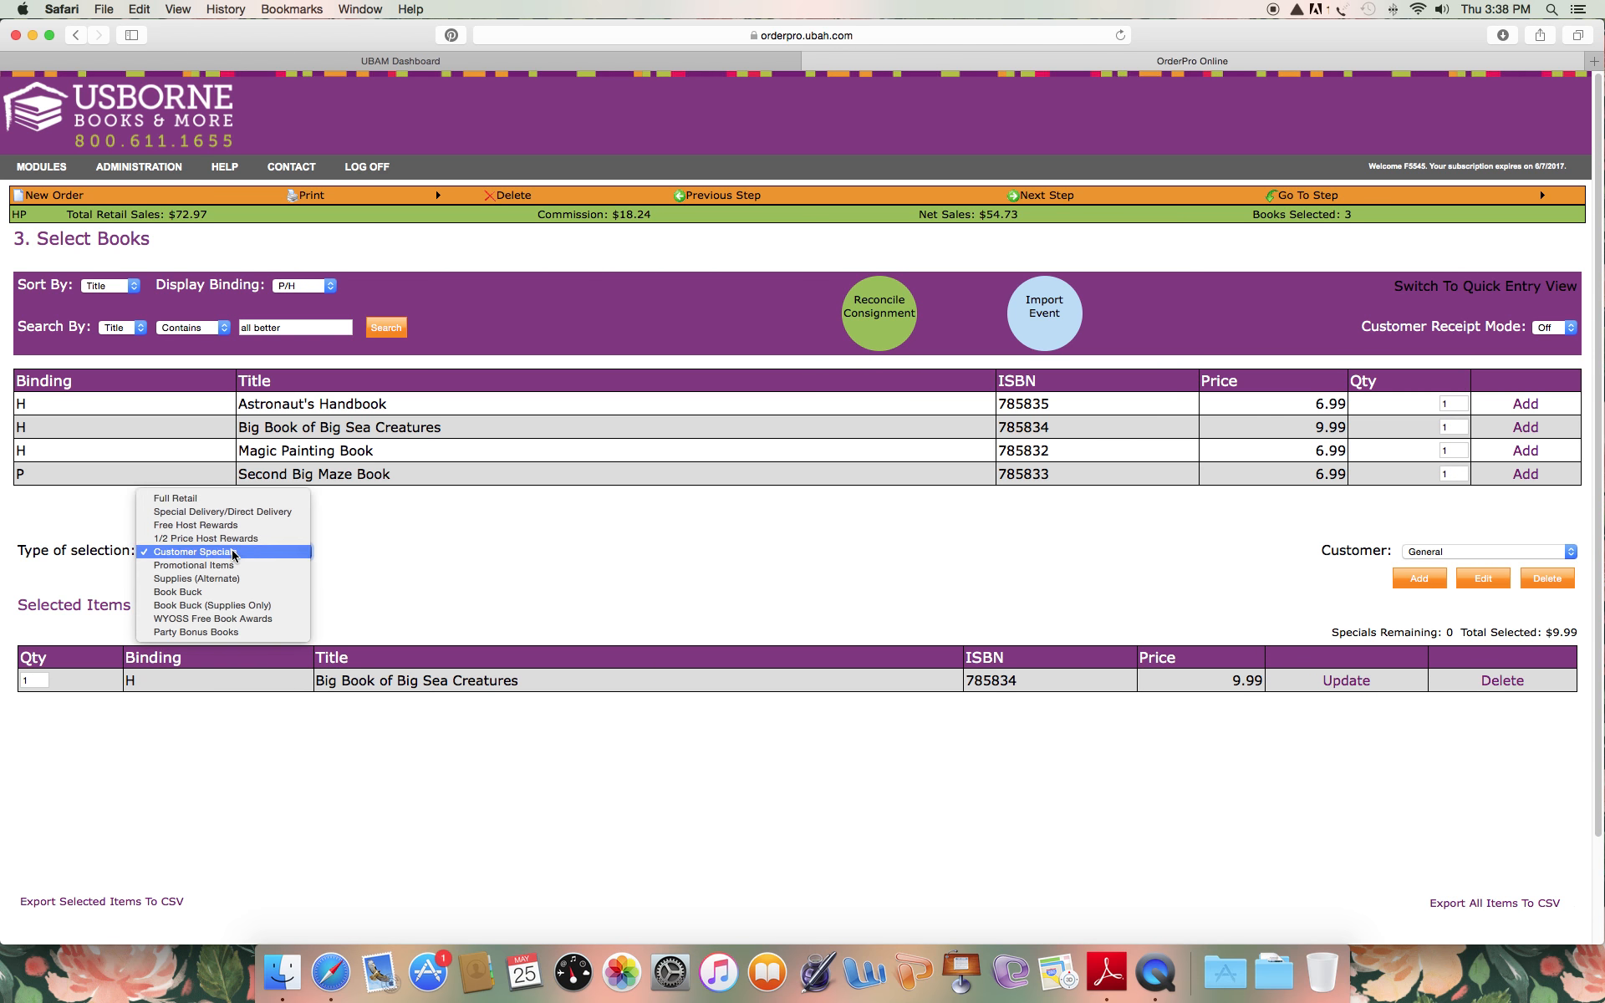
left_click(225, 501)
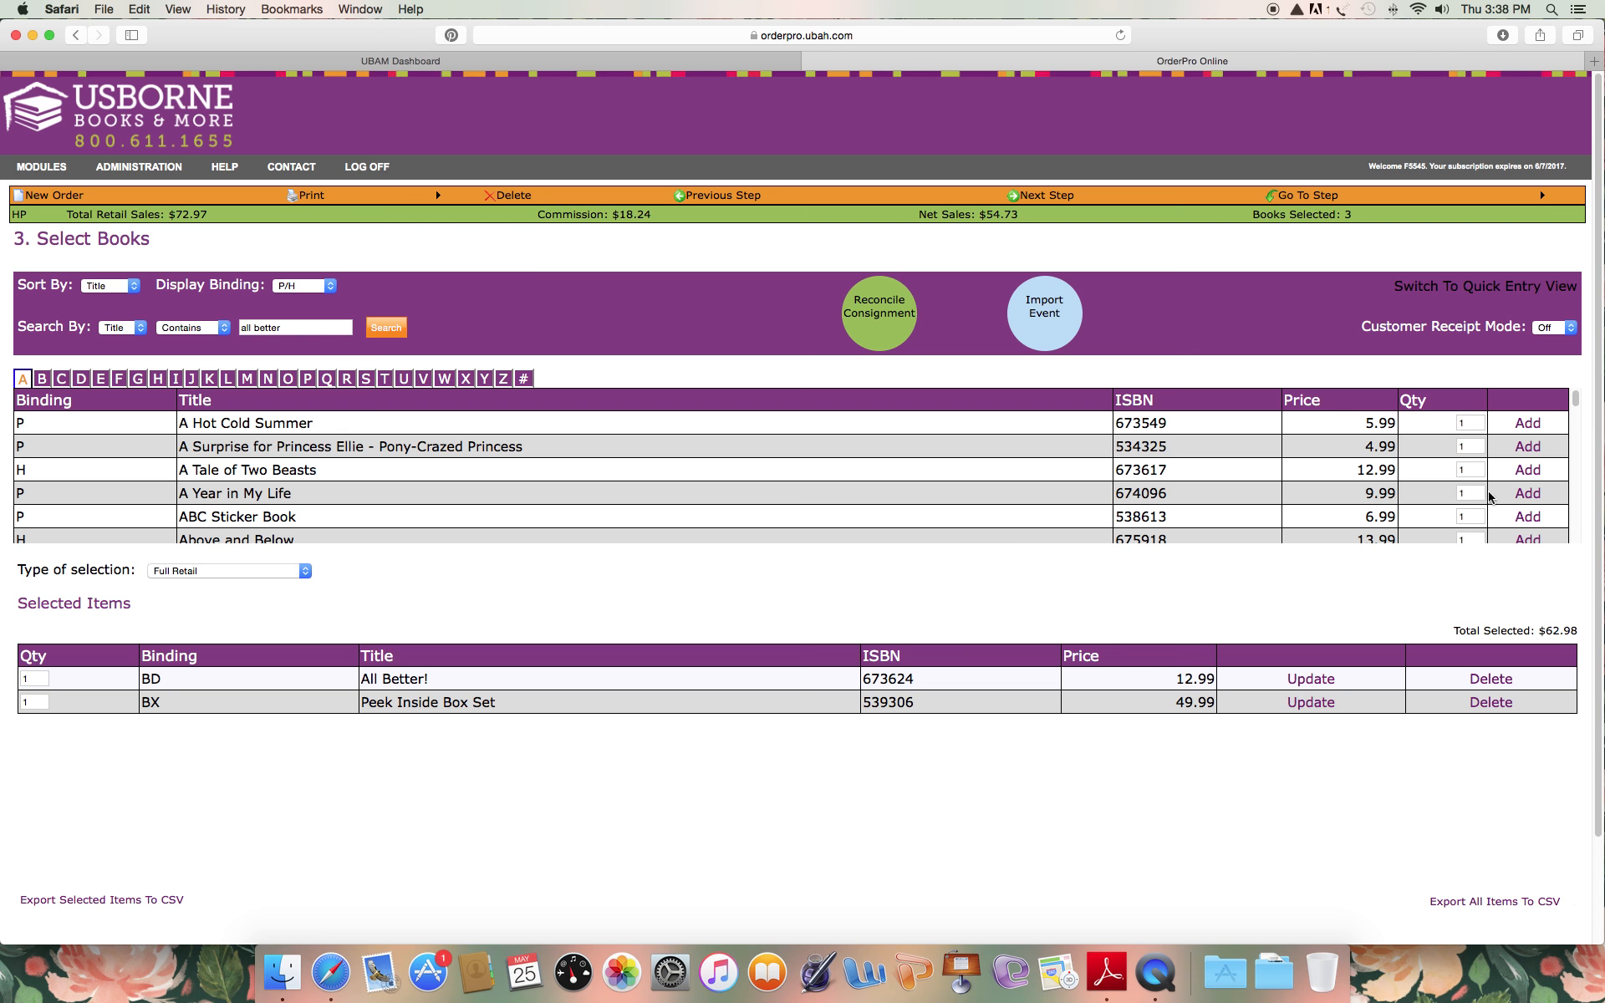
left_click(1452, 470)
type("2")
left_click(1531, 470)
left_click(1527, 518)
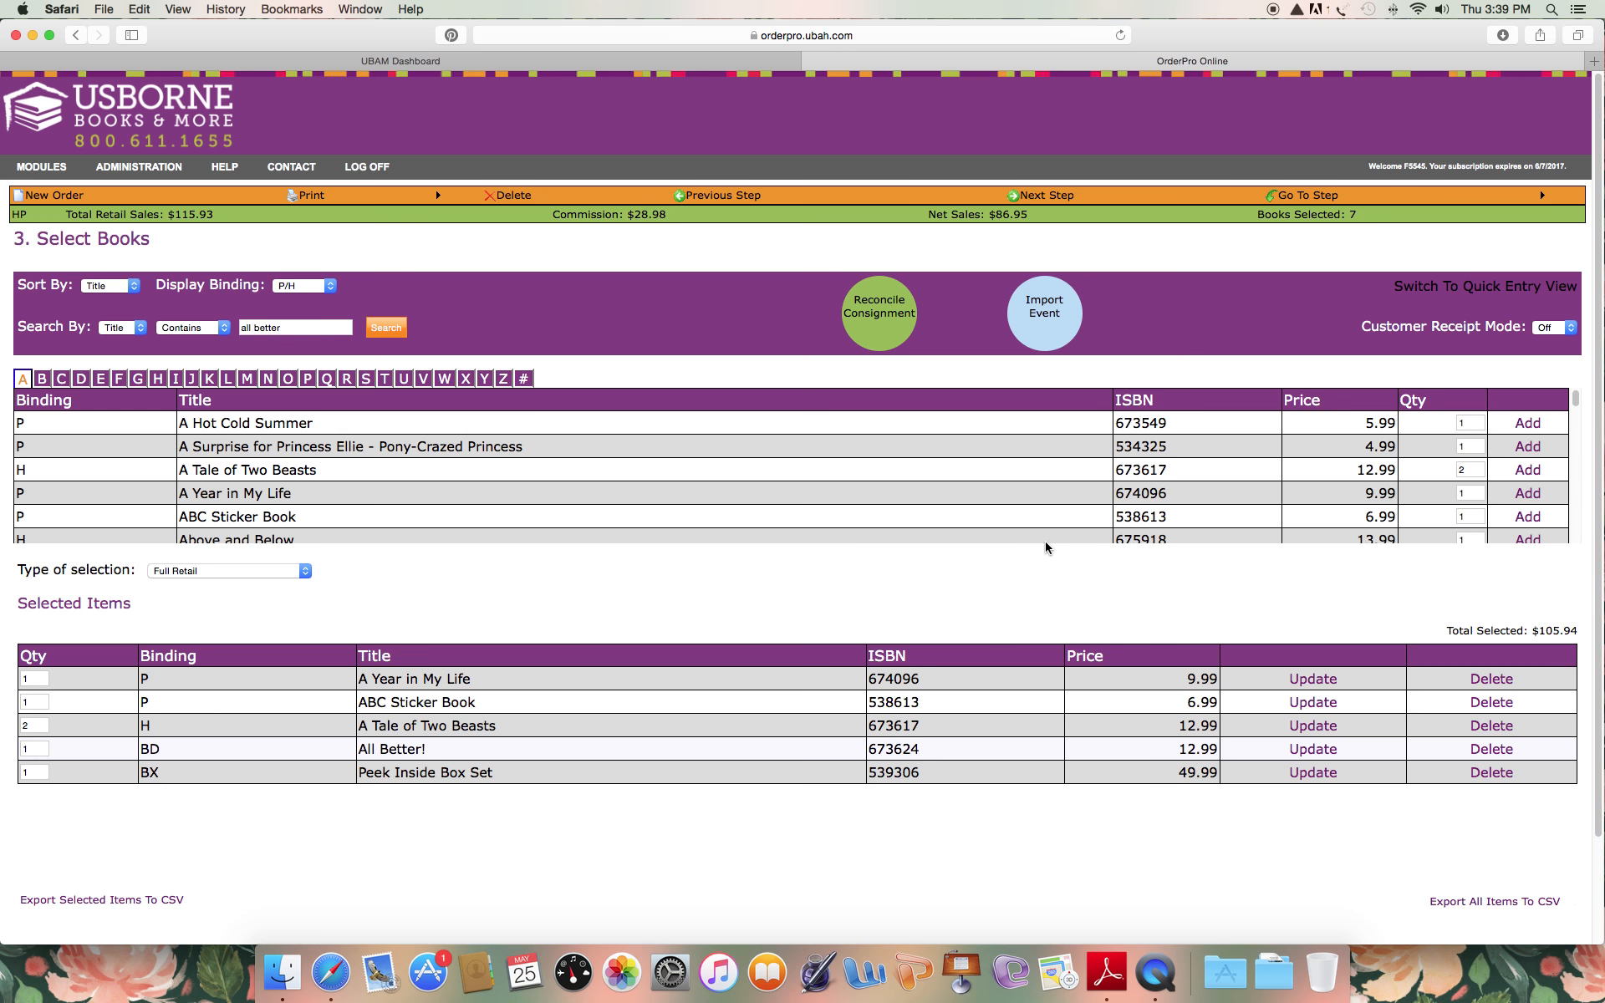
Add 20 more copies of A Tale of Two Beasts and 5 more copies of A Year in My Life.
left_click(1461, 471)
type("2")
left_click(1527, 470)
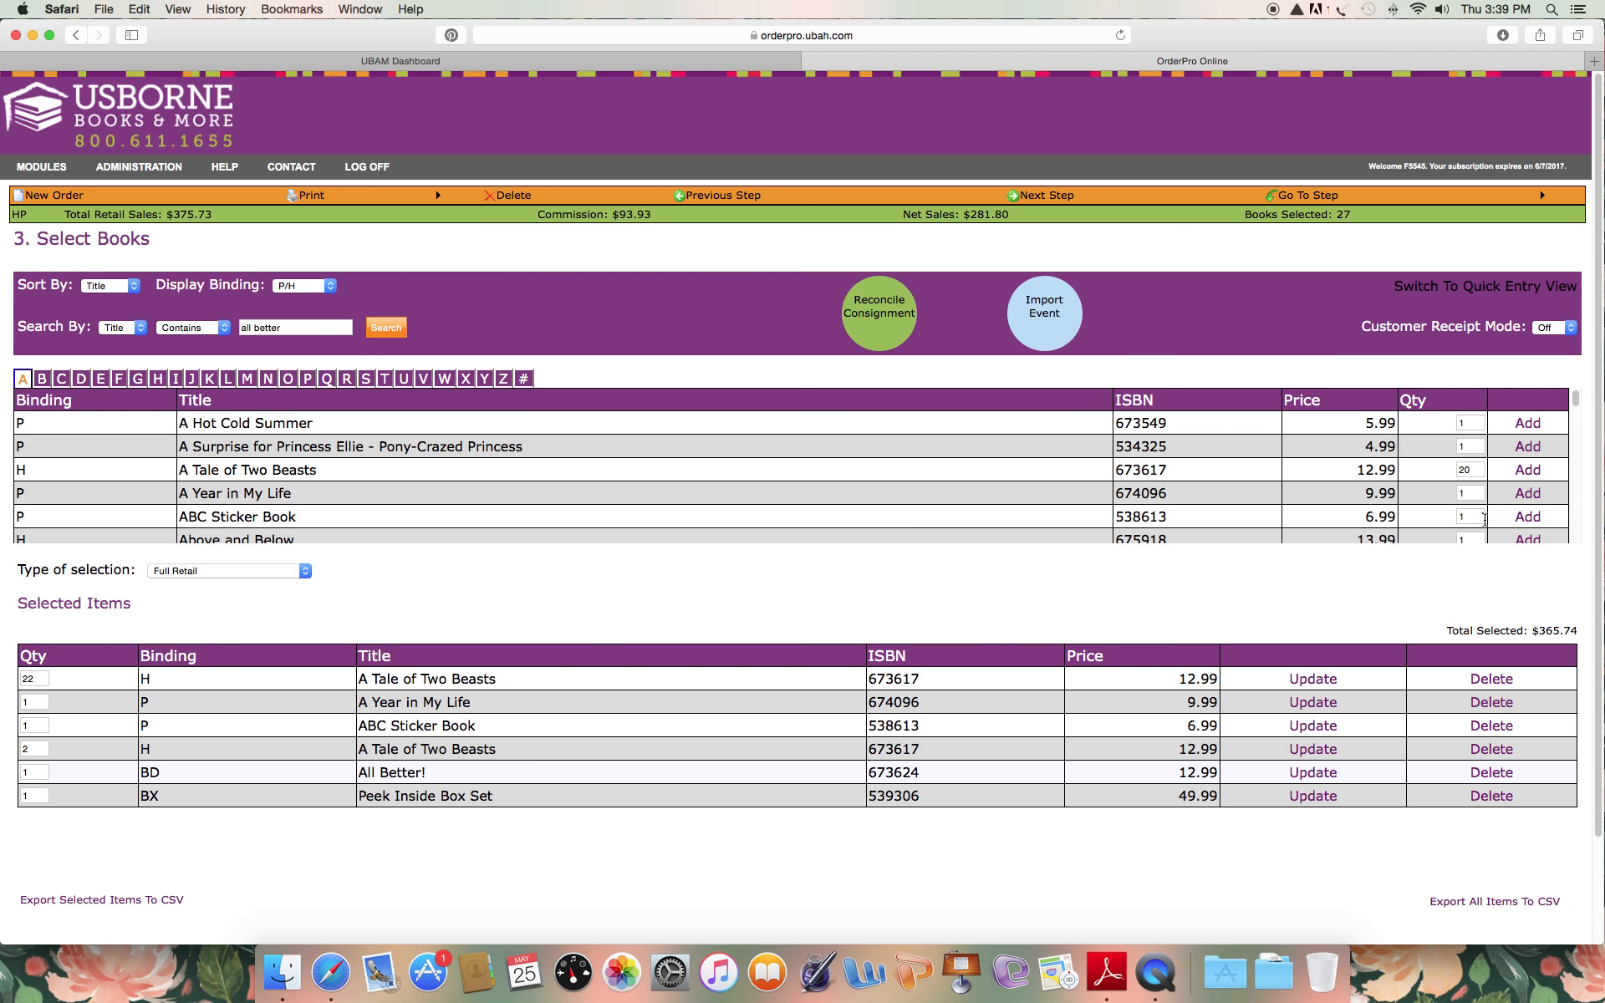
double_click(1465, 493)
type("5")
left_click(1527, 495)
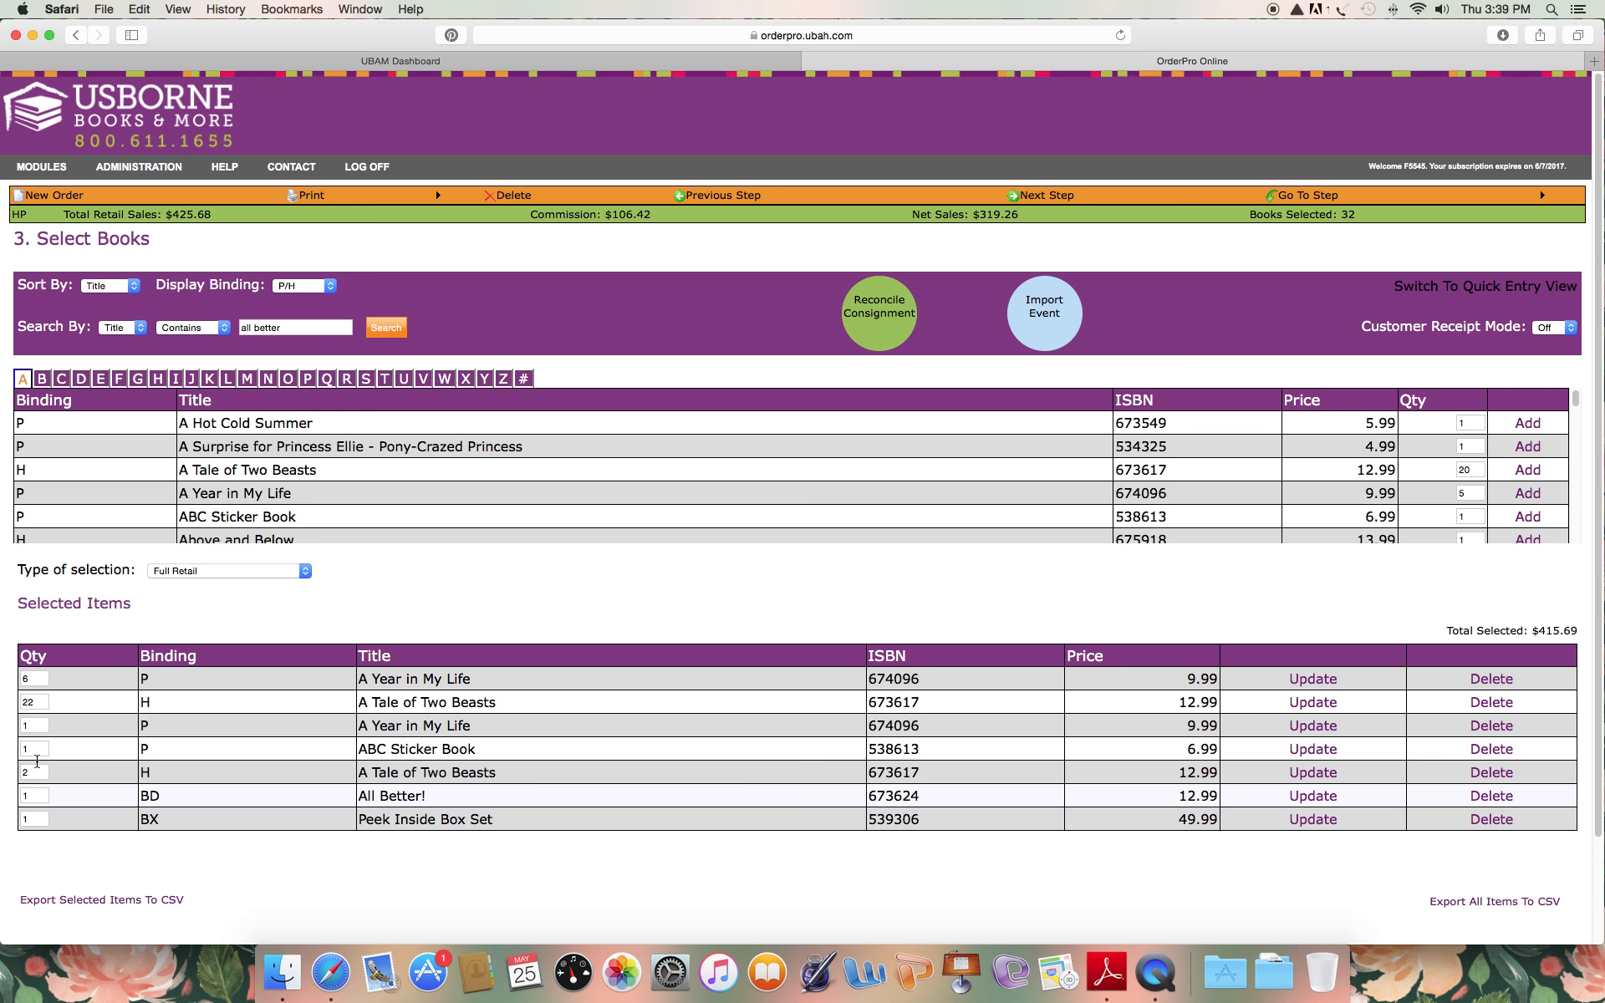
Update the selected items' quantities to 20 for the larger A Tale of Two Beasts entry and 7 for the larger A Year in My Life entry.
double_click(38, 702)
type("20")
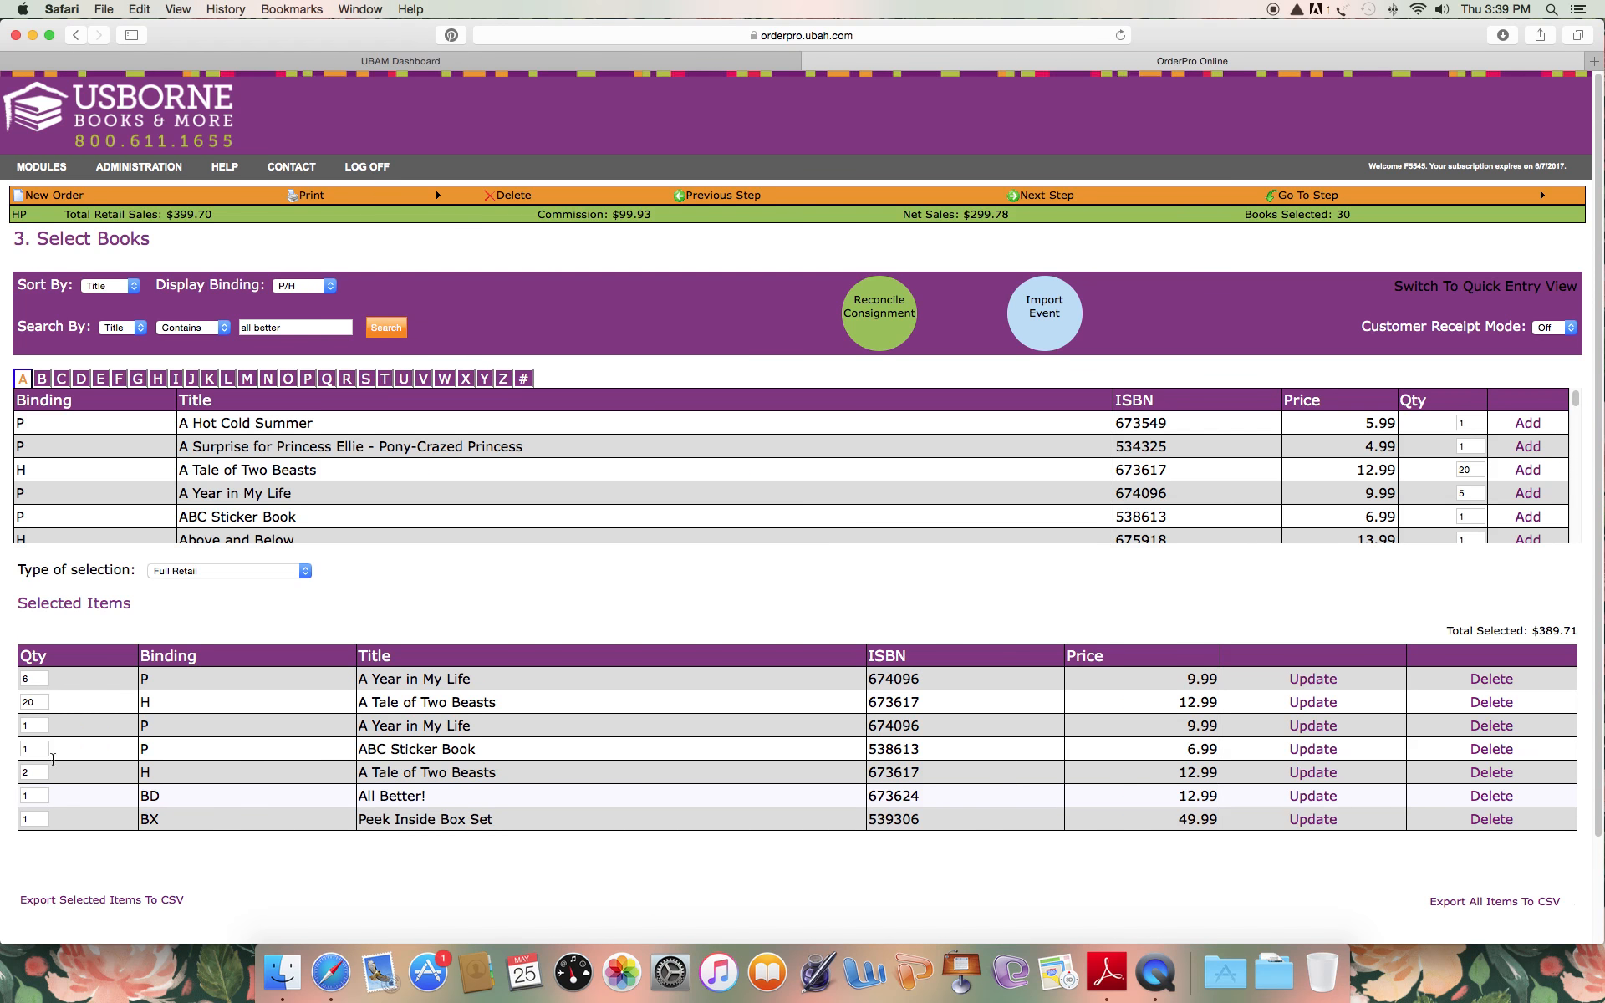
double_click(35, 685)
type("7")
left_click(1337, 684)
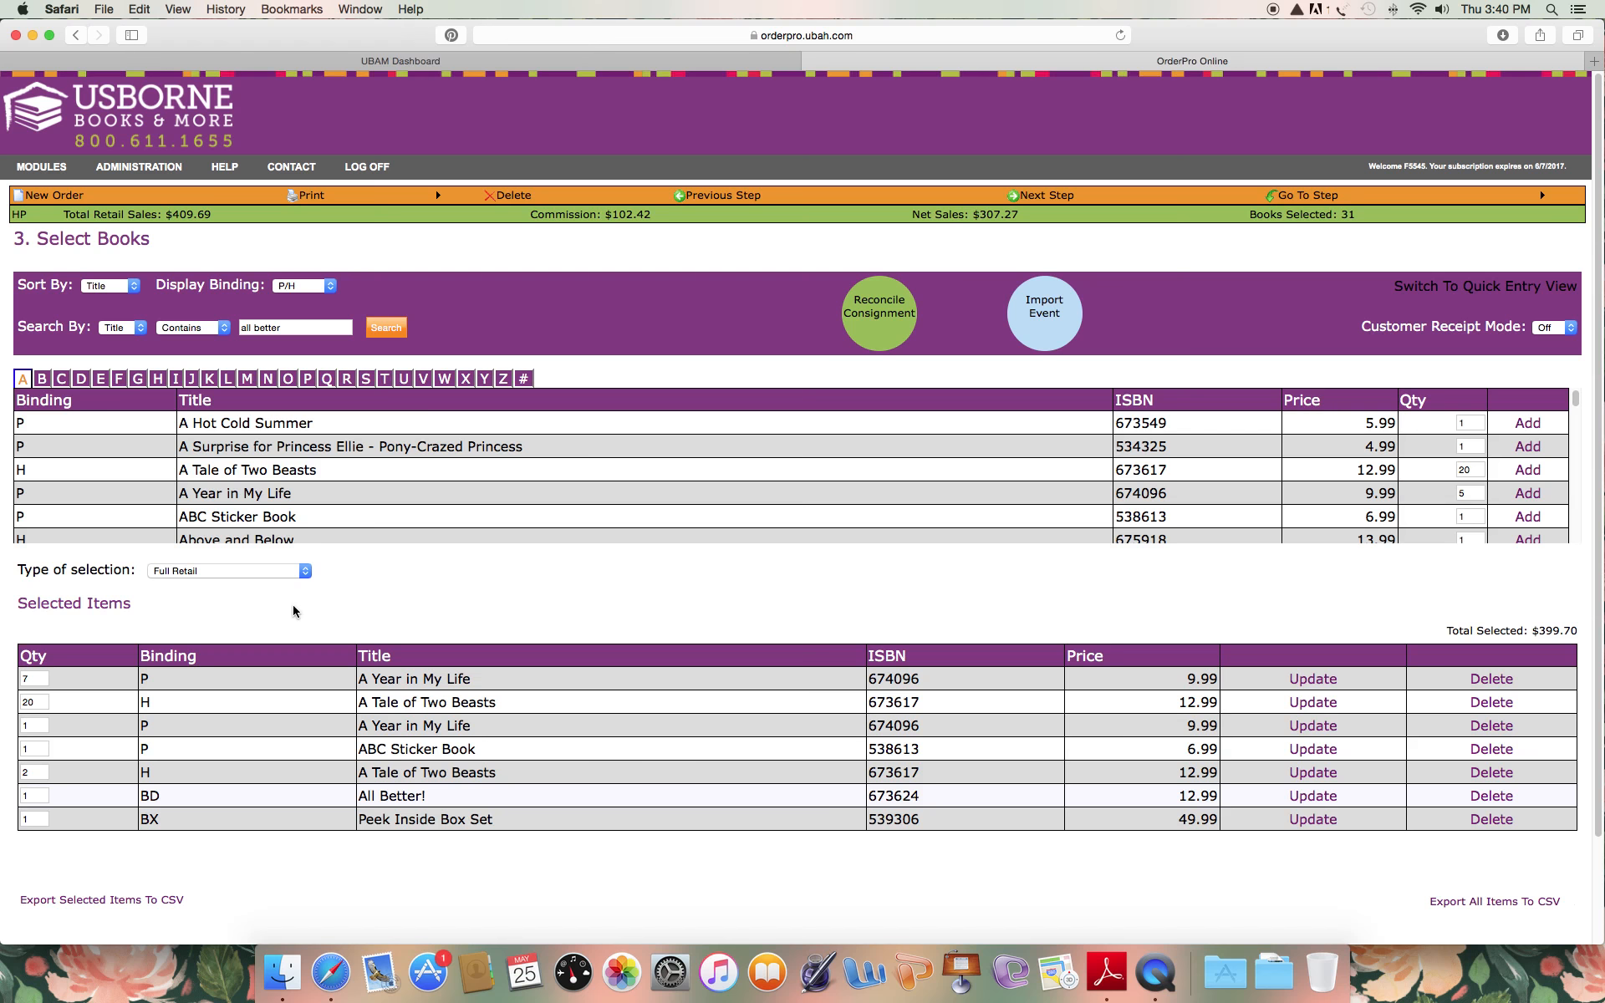
Switch the type of selection to Free Host Rewards and add one each of A Hot Cold Summer, A Surprise for Princess Ellie and A Tale of Two Beasts.
left_click(273, 572)
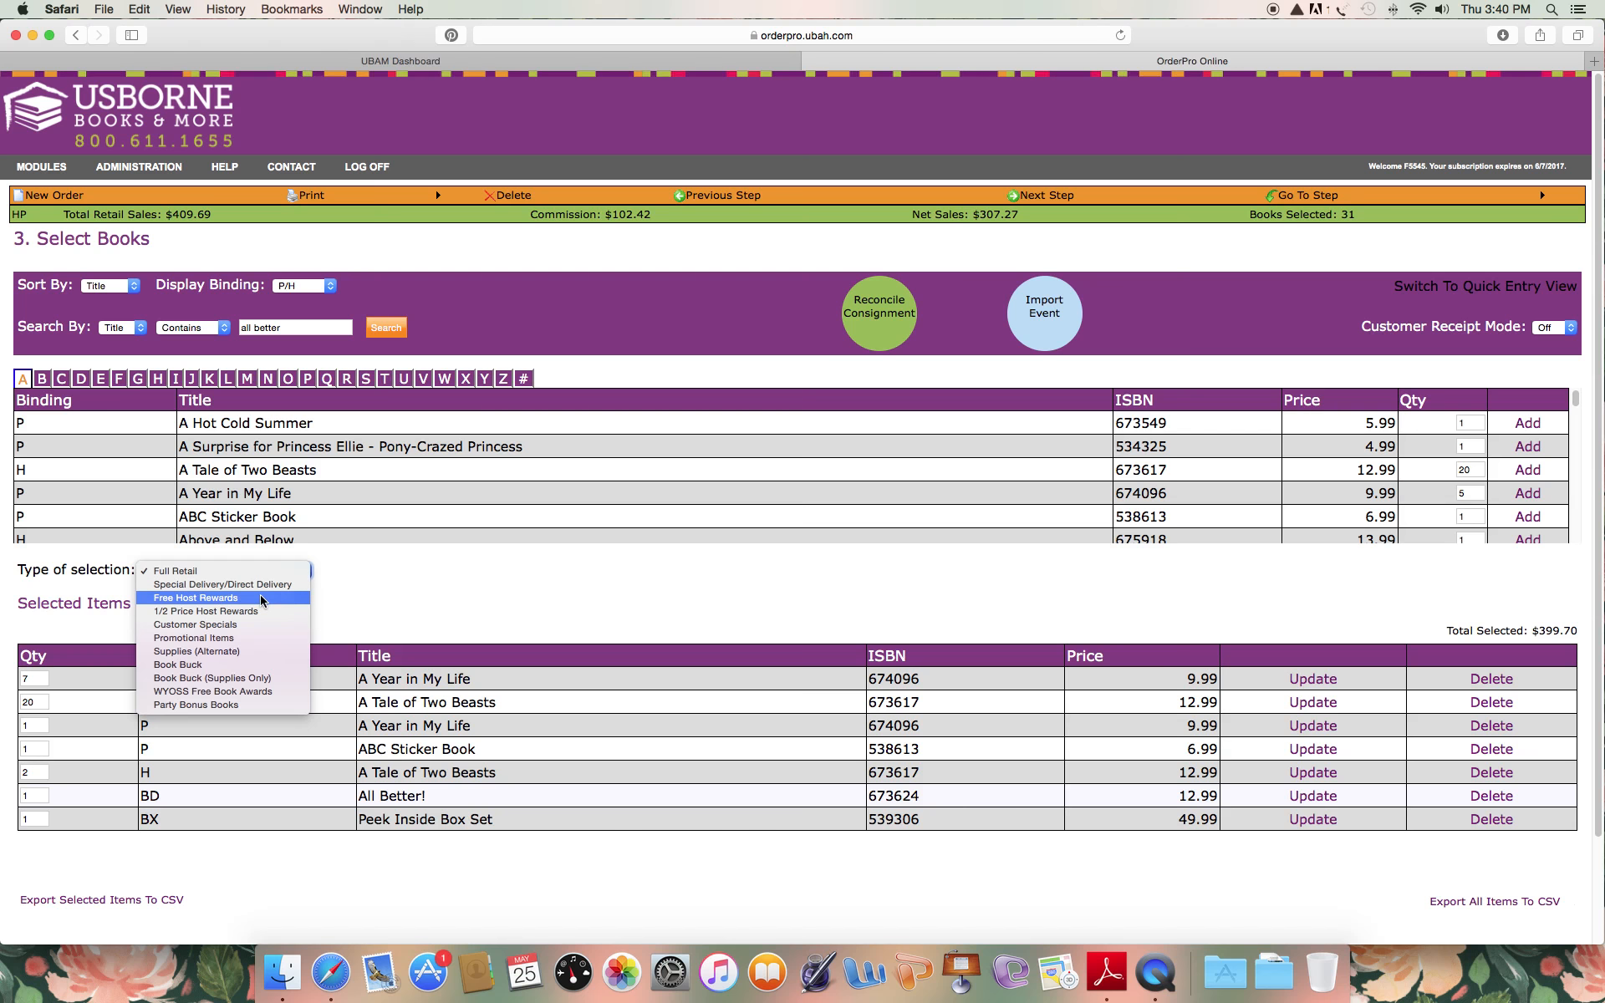
left_click(197, 599)
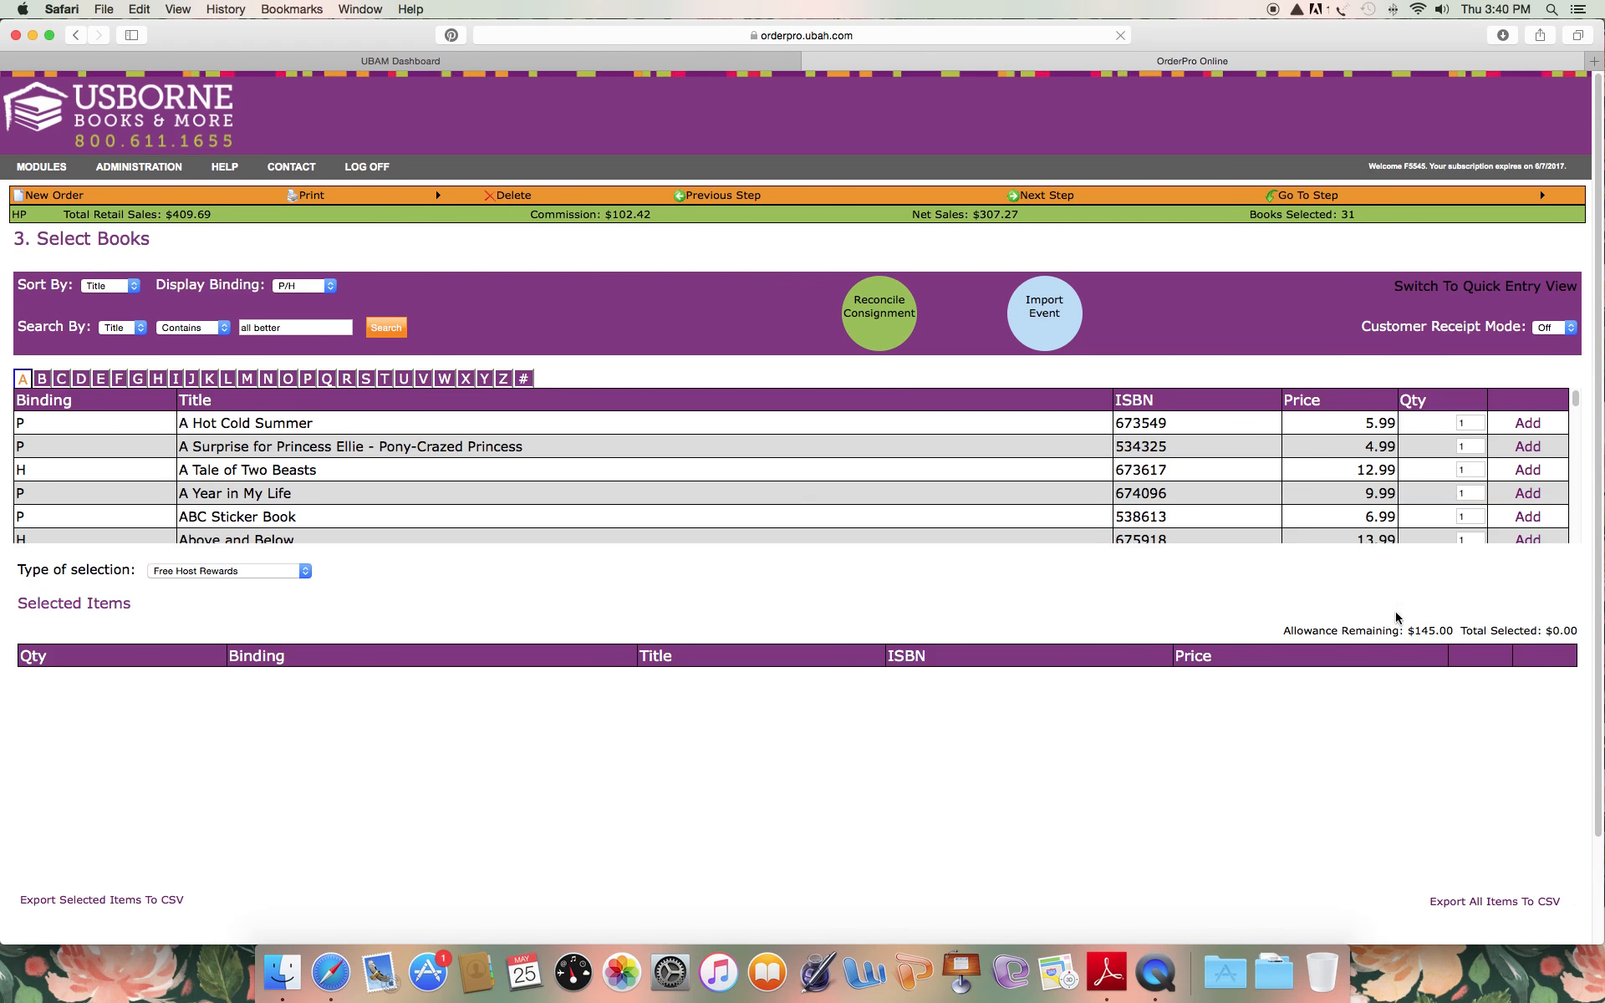
left_click_drag(1467, 628, 1404, 627)
left_click(1528, 424)
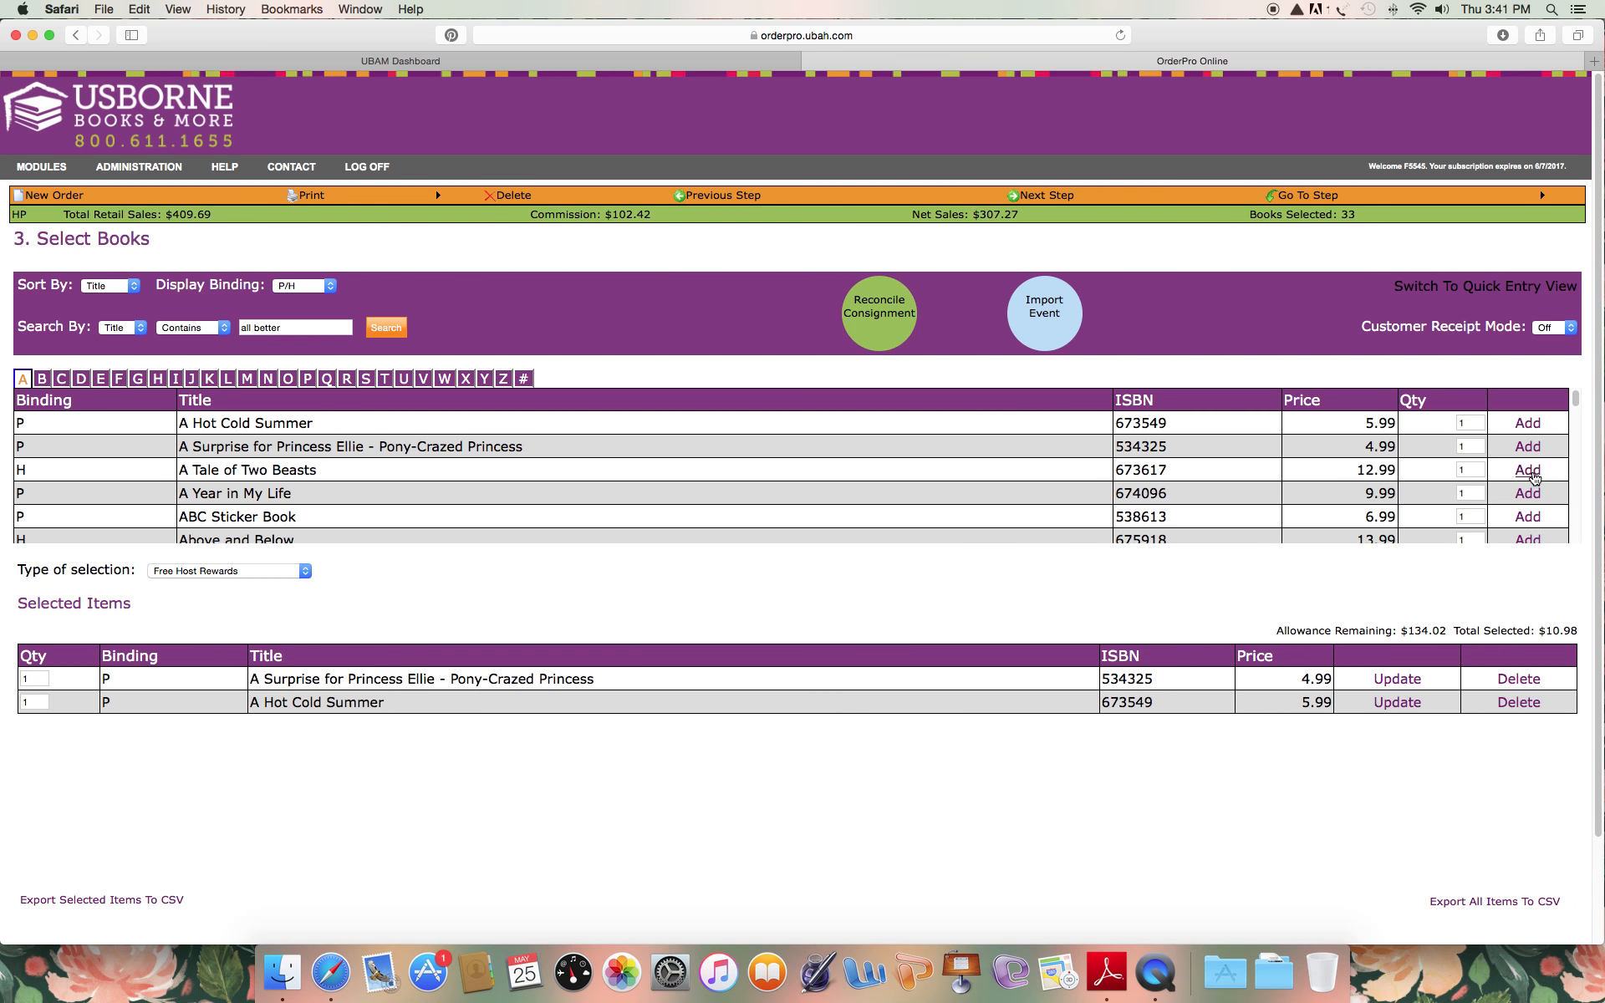
left_click(1528, 470)
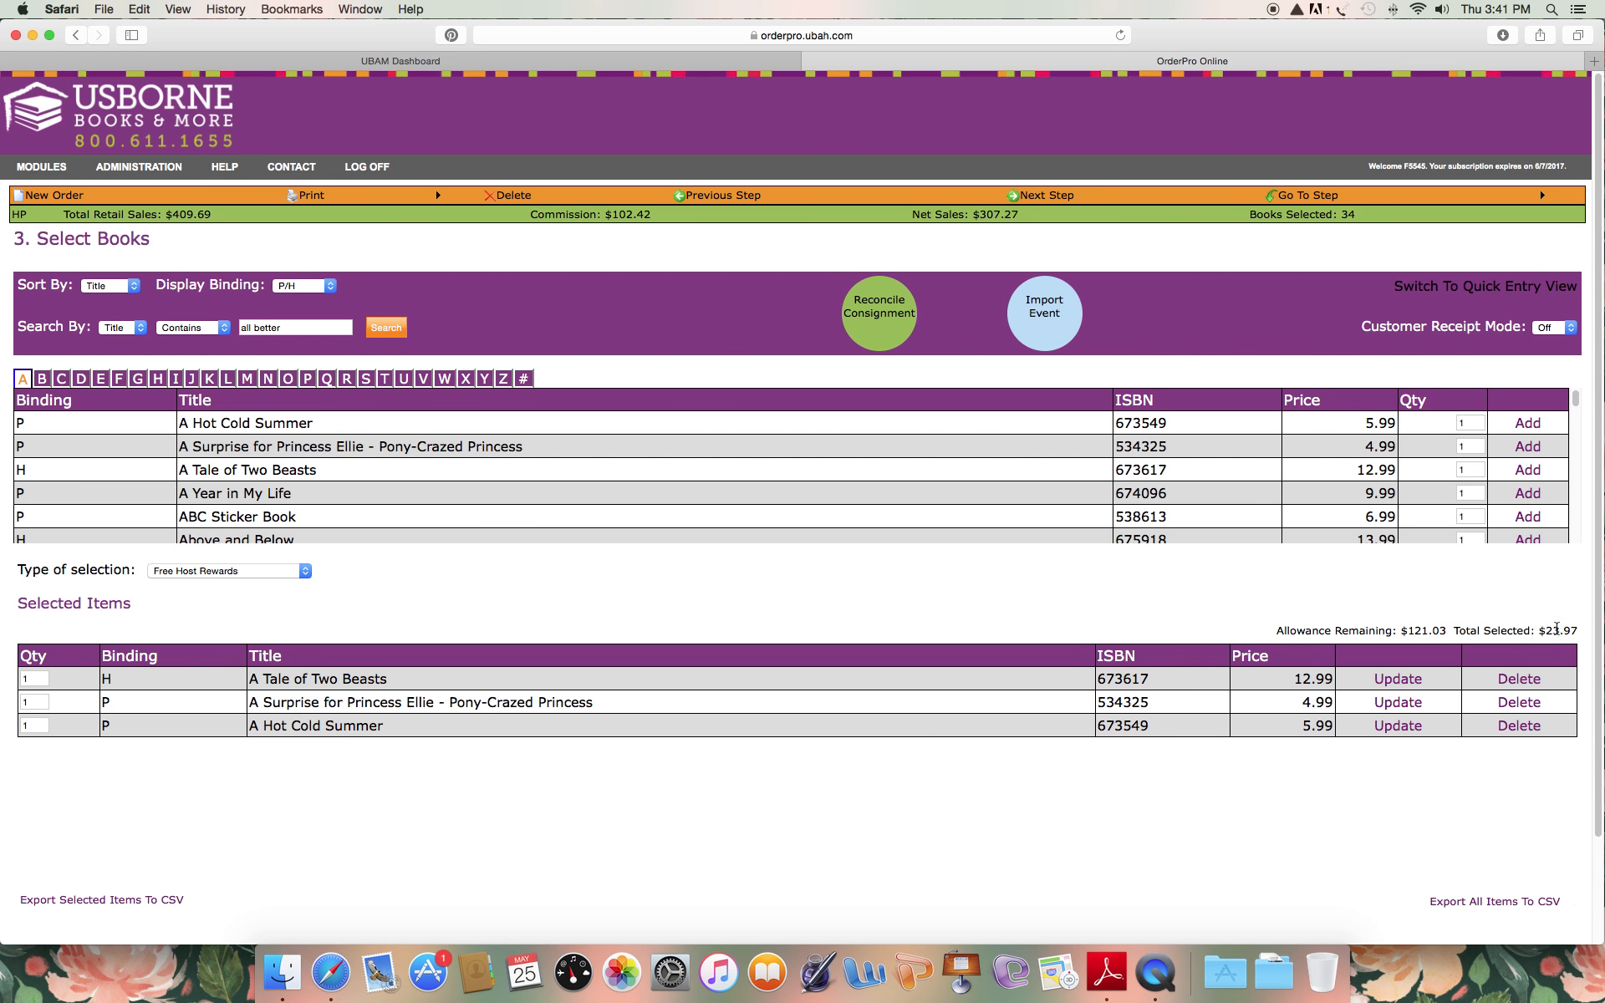
Add 12 copies of A Year in My Life to the free rewards and replace A Hot Cold Summer with one ABC Sticker Book.
left_click_drag(1452, 629, 1399, 630)
scroll(1454, 501, "down", 1)
left_click_drag(1473, 491, 1458, 491)
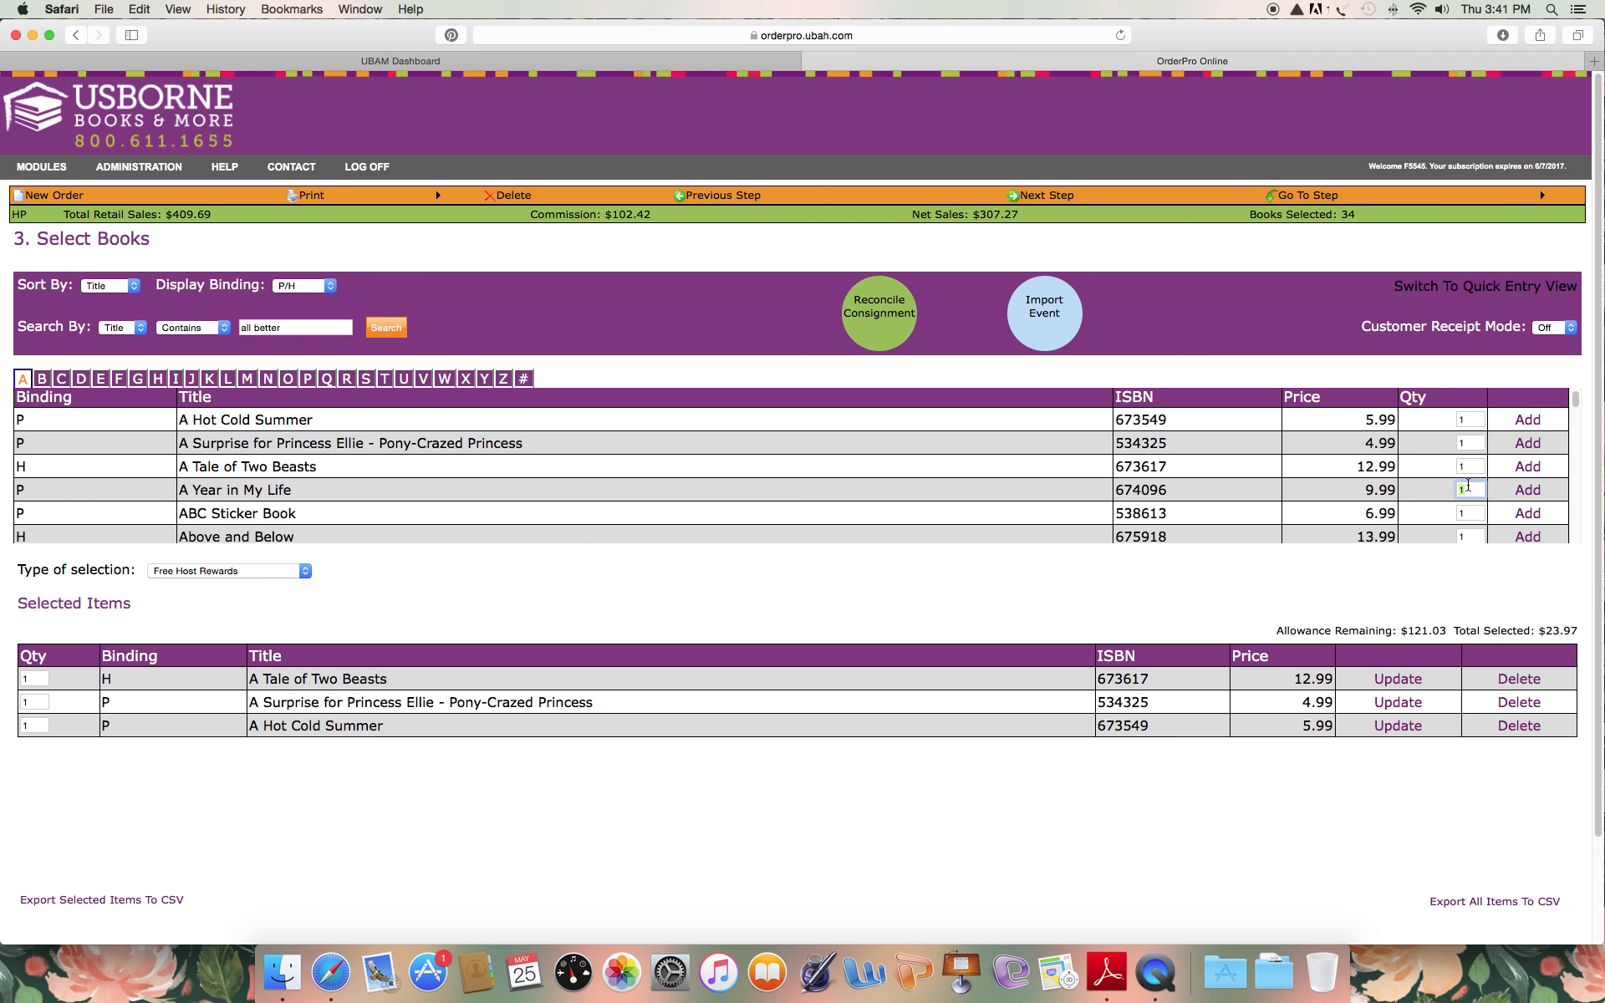
type("12")
left_click(1527, 493)
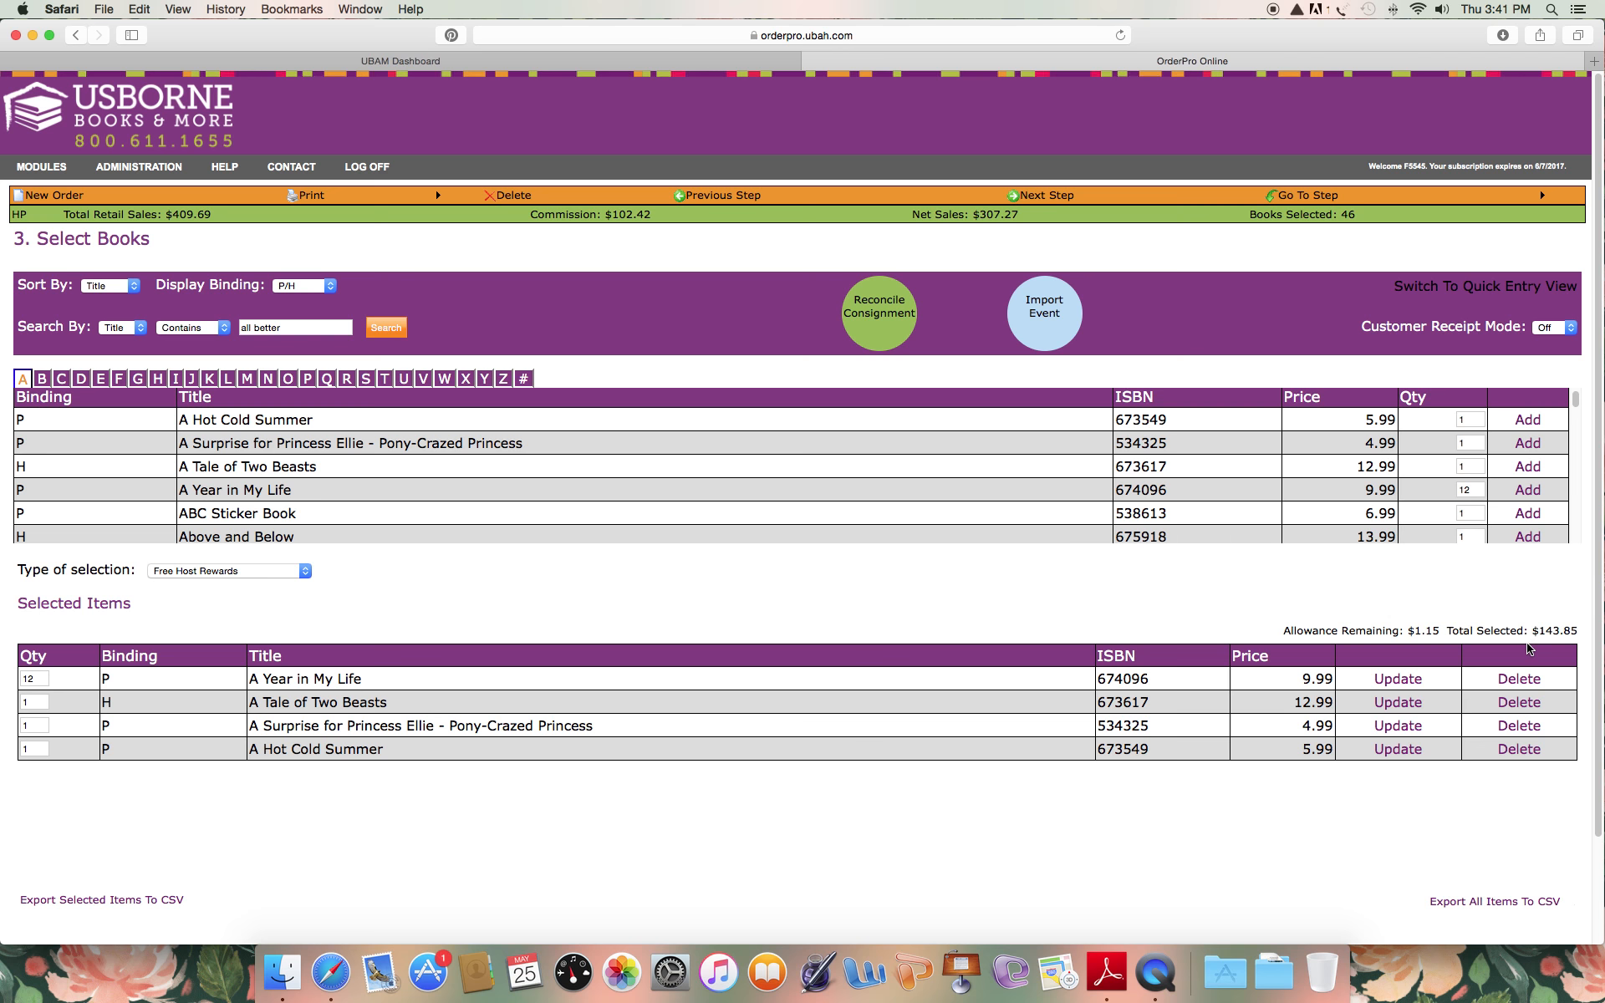
left_click(1517, 750)
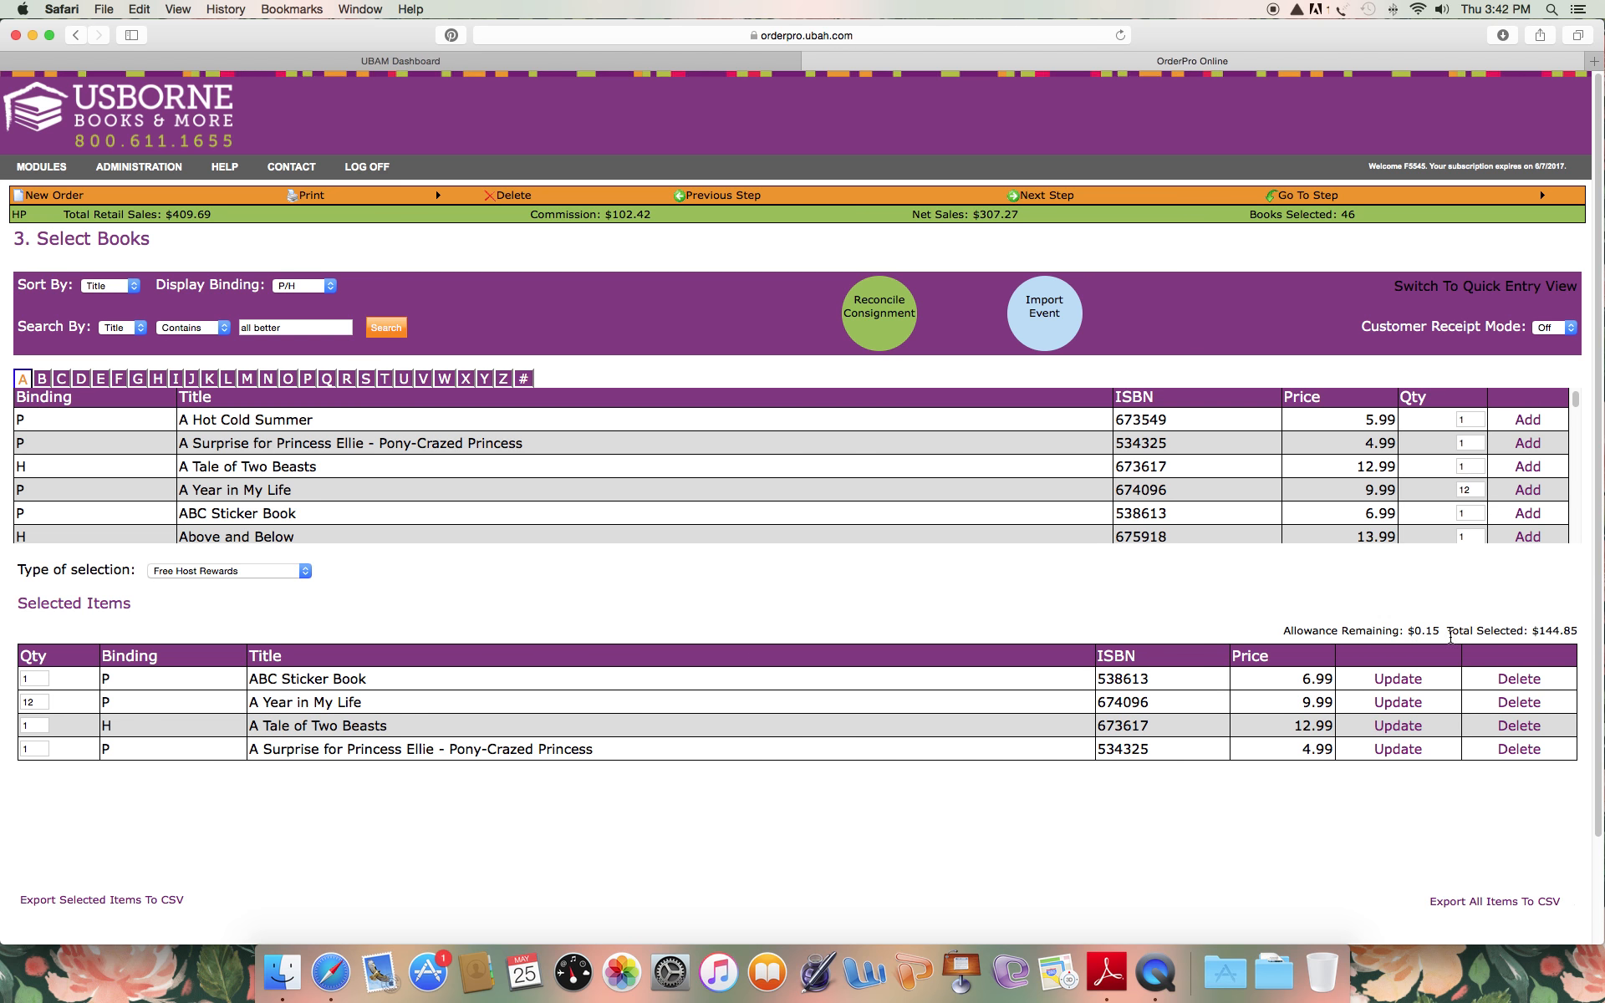
Switch the type of selection to 1/2 Price Host Rewards, add 10 copies of Algebra Concepts Level 3 and check the remaining allowance.
left_click(296, 572)
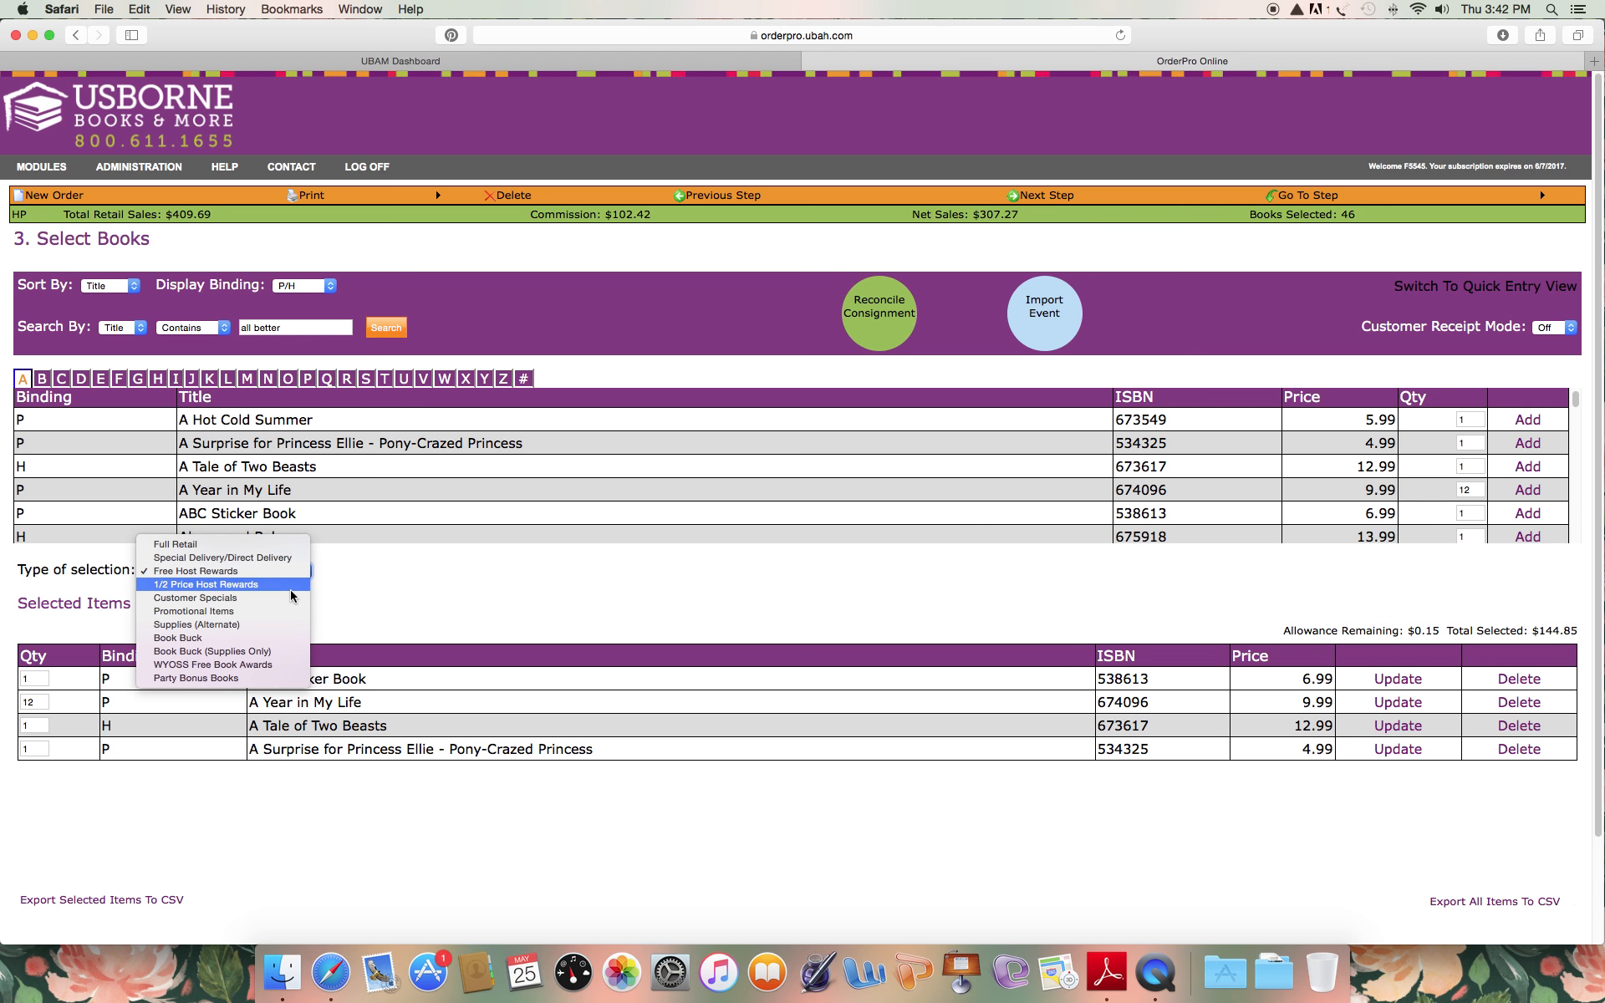
left_click(243, 585)
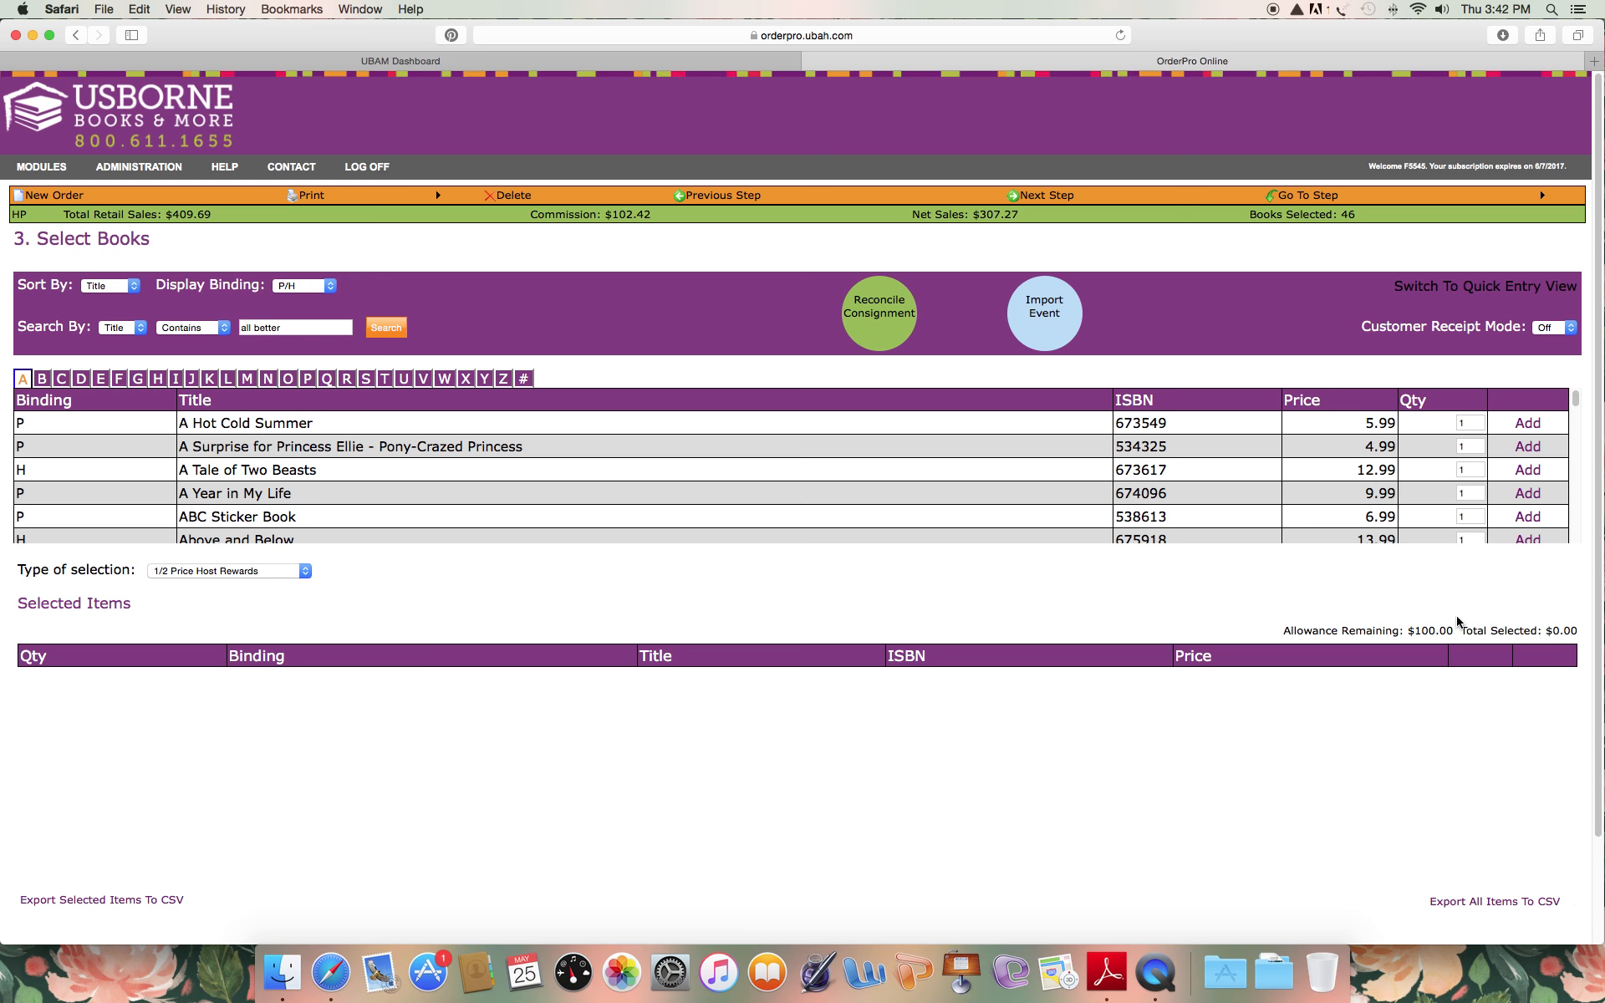
scroll(1473, 506, "down", 3)
left_click(1470, 532)
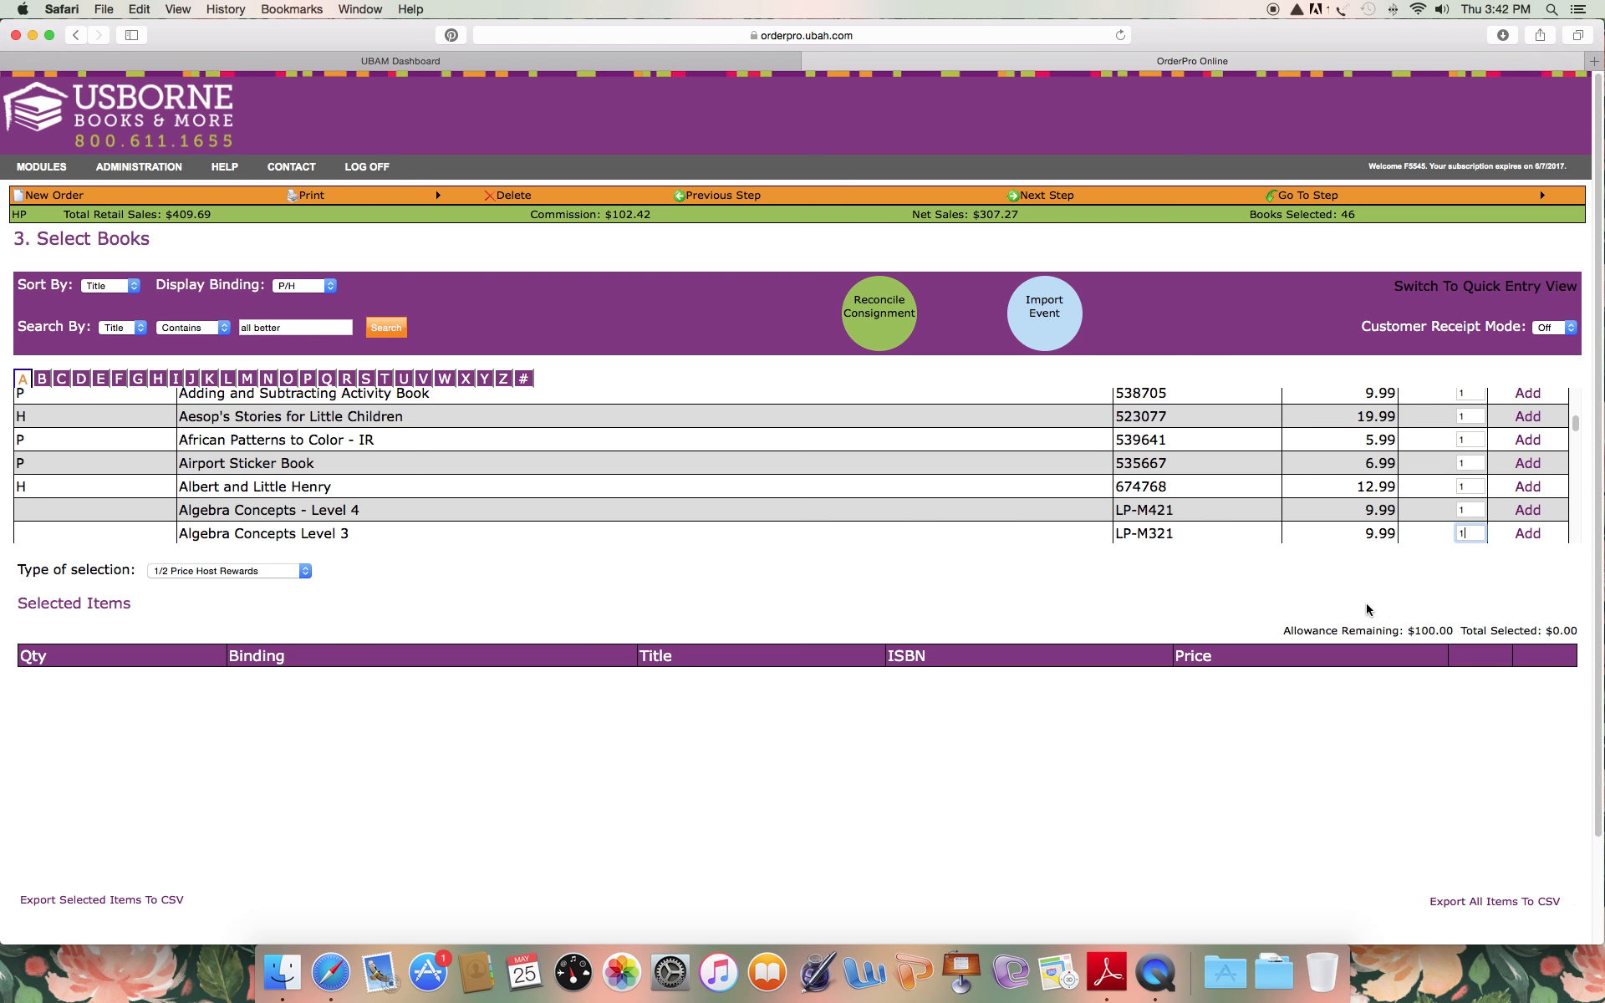
type("0")
left_click(1520, 536)
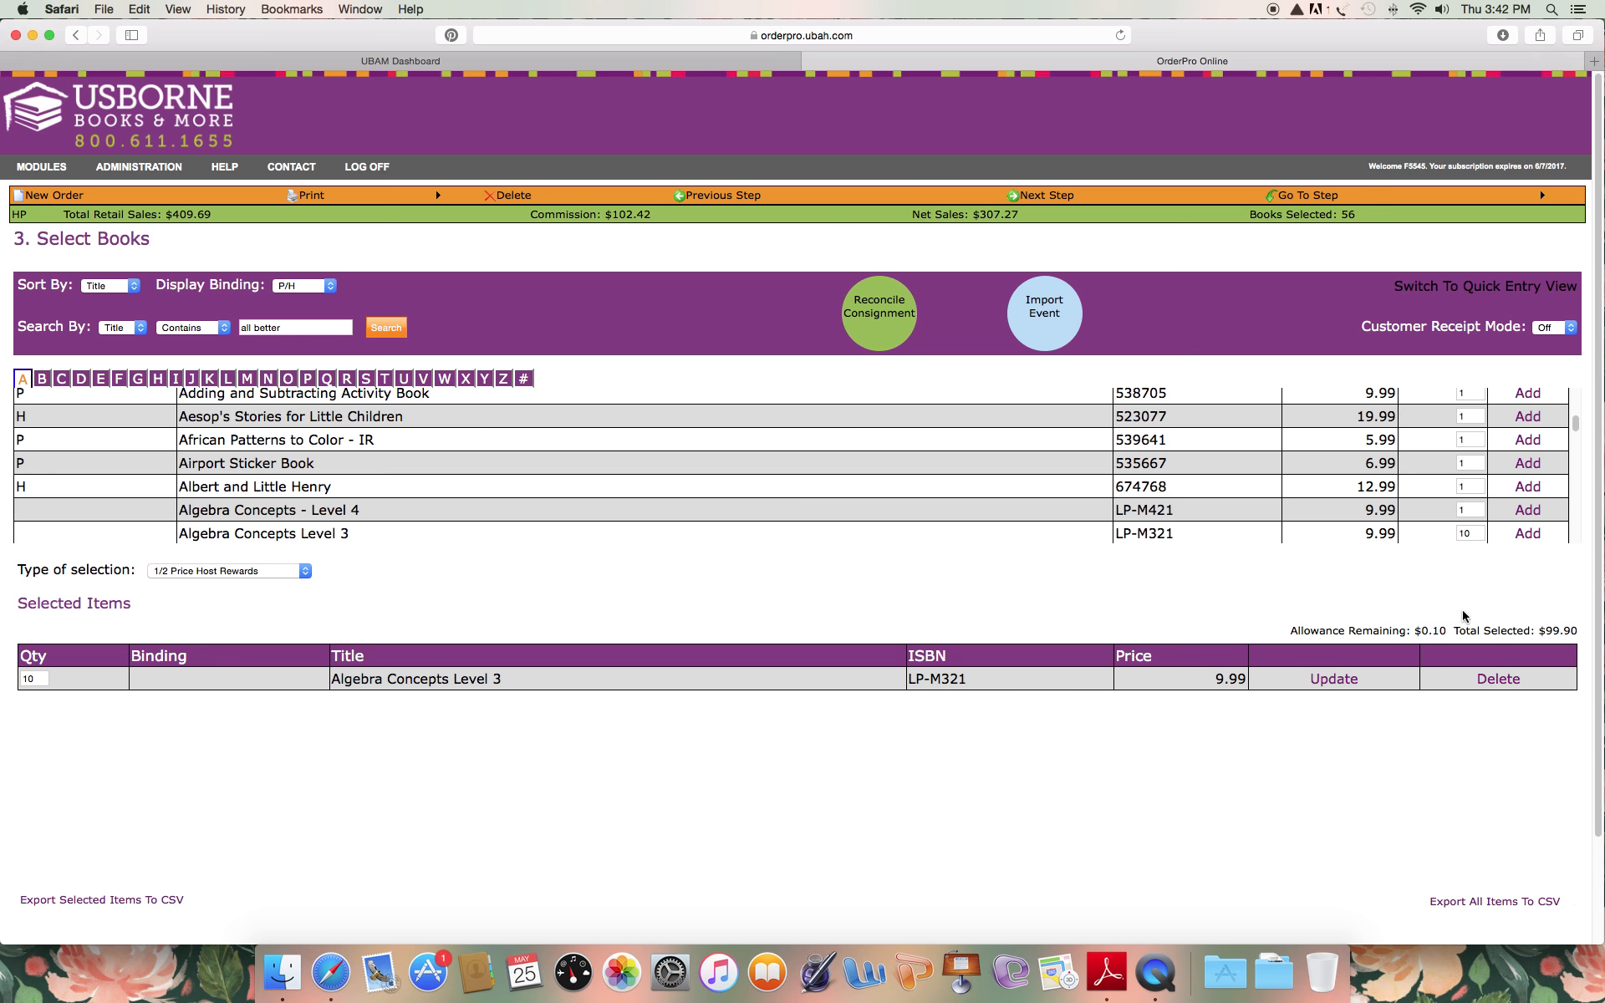
left_click(1541, 630)
left_click_drag(1541, 630, 1591, 629)
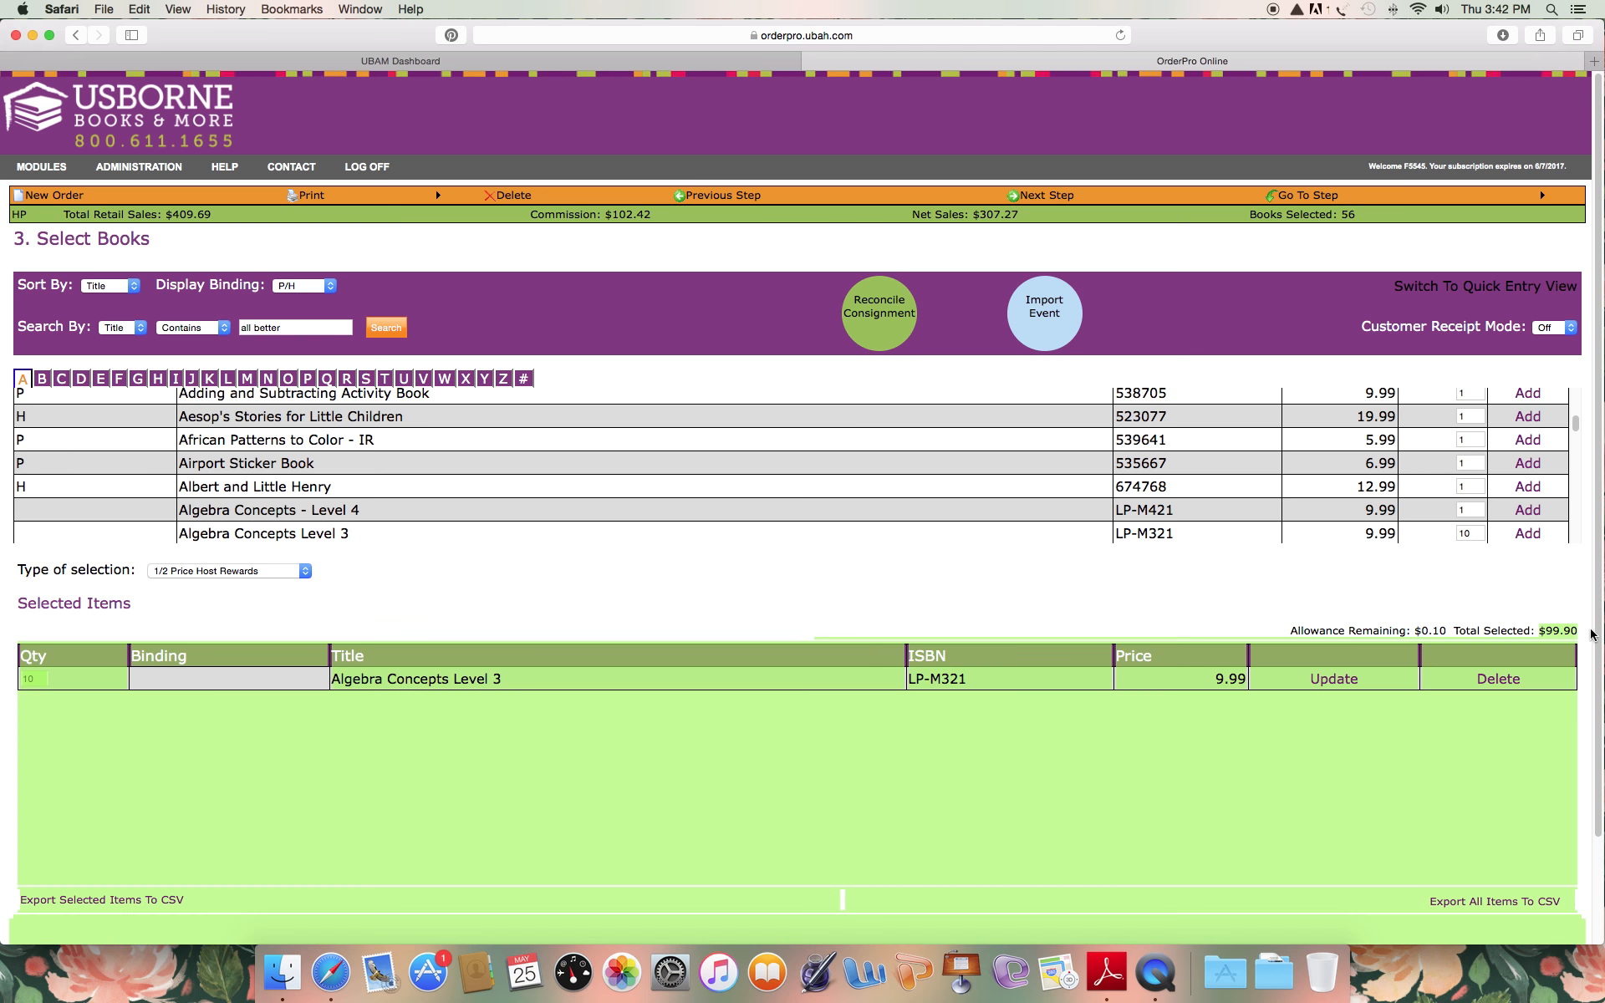
left_click(1519, 617)
double_click(1431, 631)
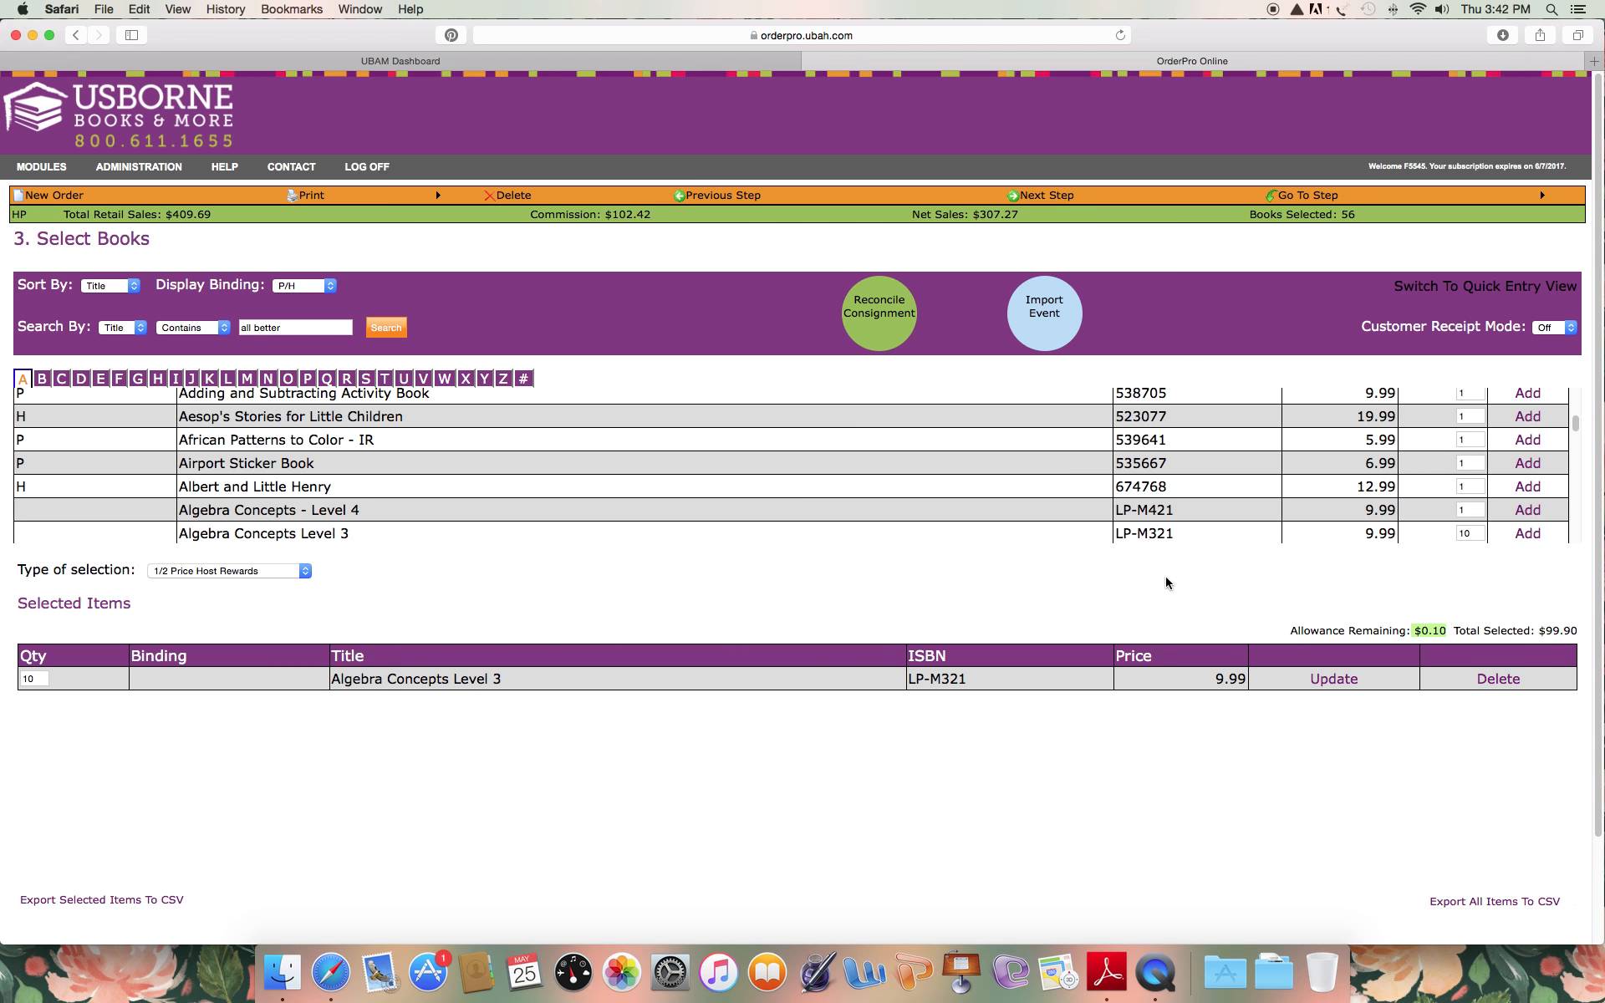
Look through the Promotional Items, Supplies (Alternate), Book Buck and WYOSS Free Book Awards selection types without adding anything.
left_click(197, 575)
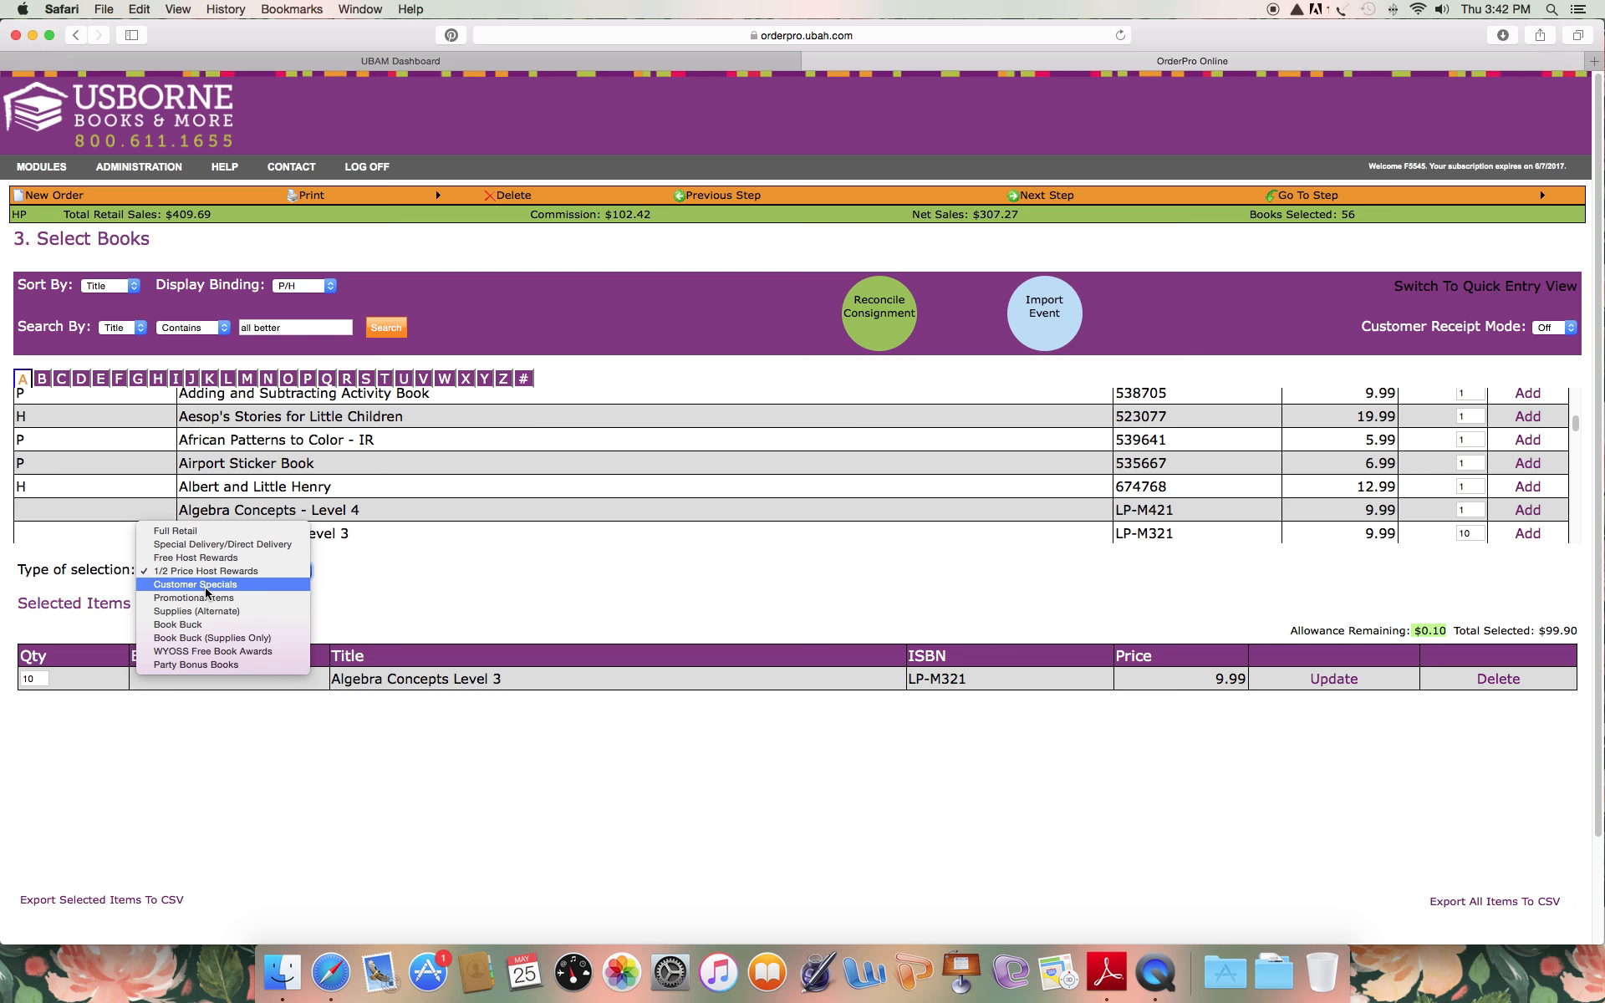
left_click(209, 598)
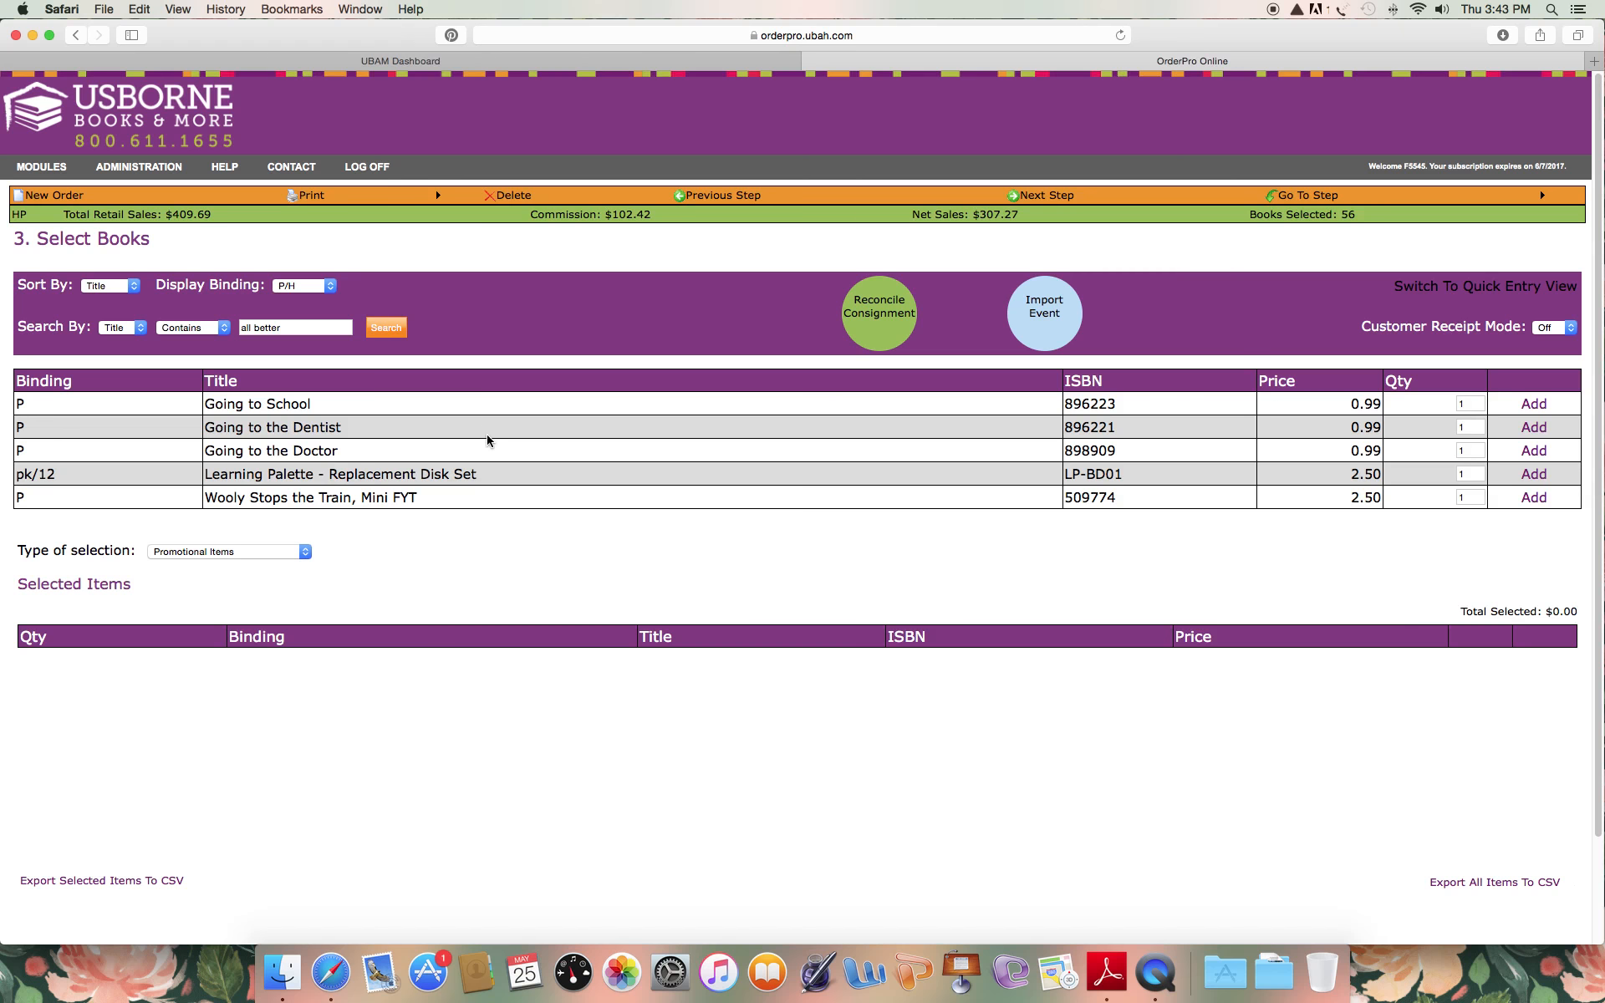
left_click(231, 552)
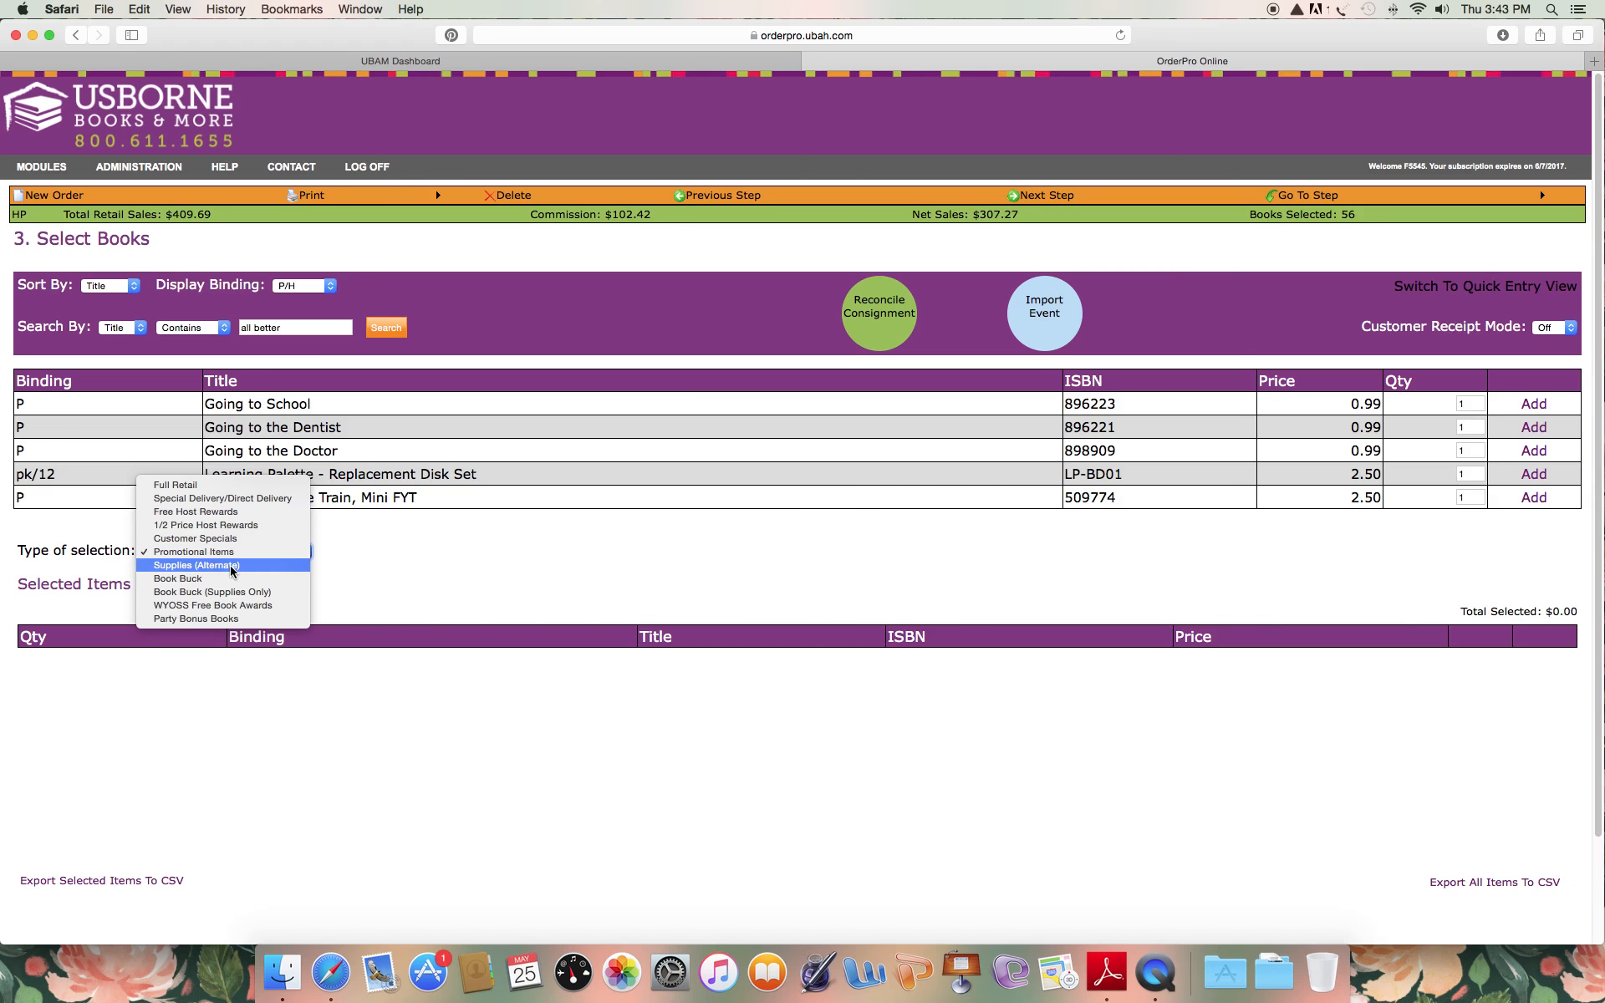
left_click(233, 565)
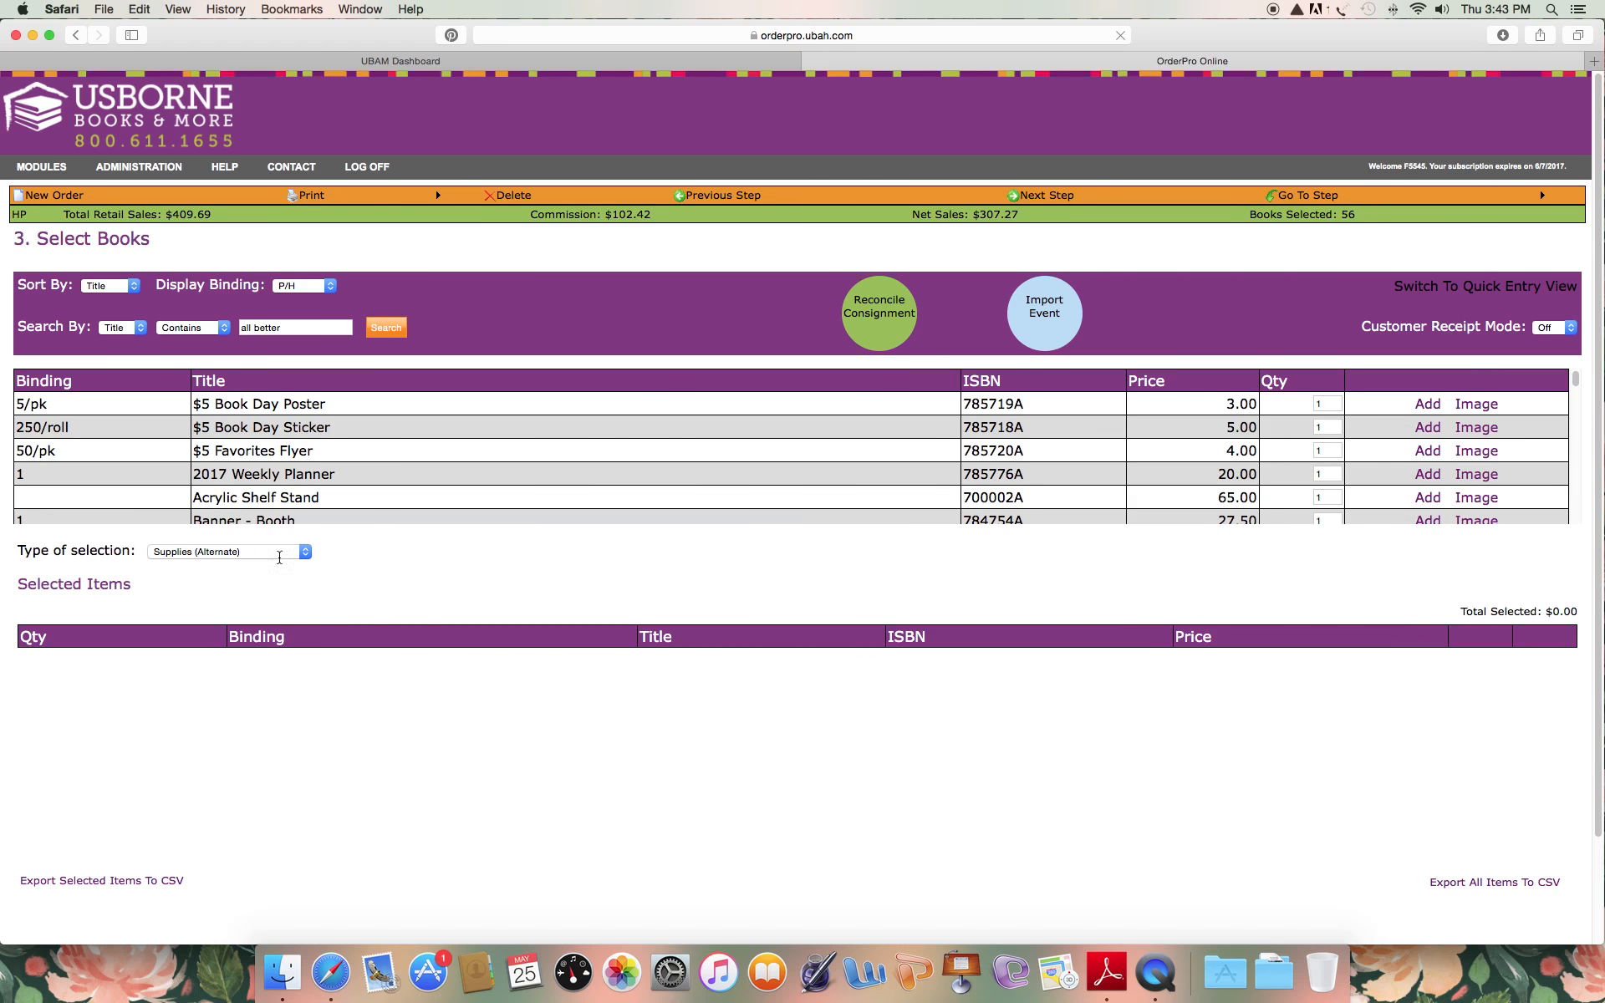
left_click(272, 556)
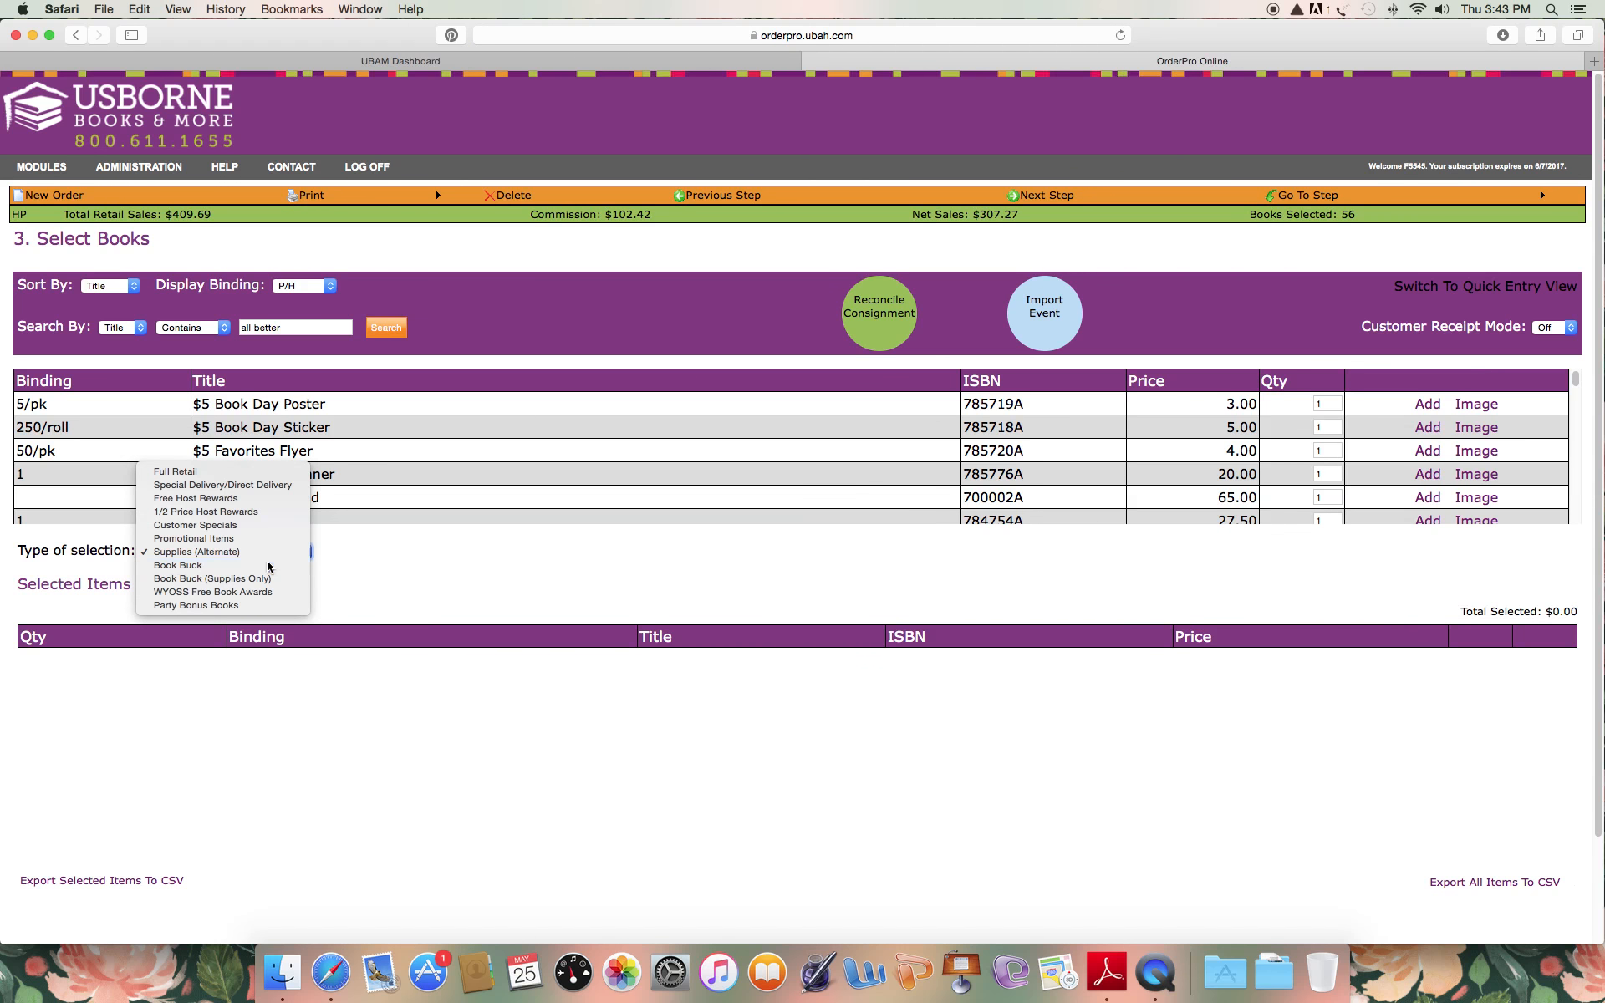
left_click(268, 564)
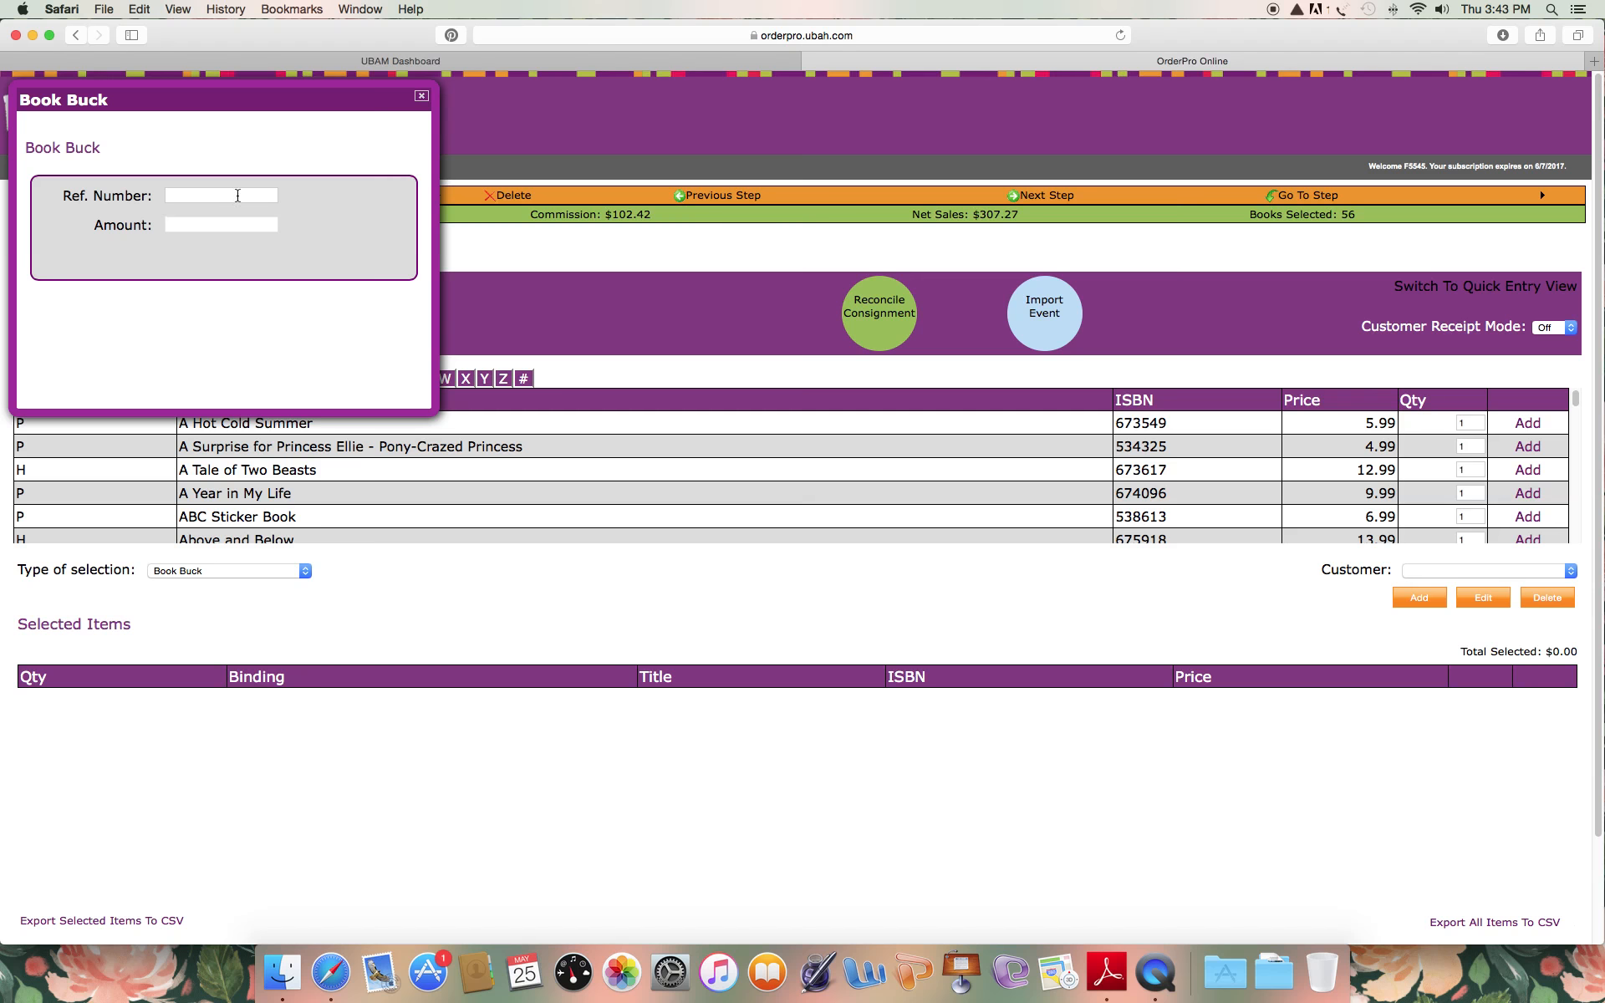
left_click(422, 96)
left_click(232, 570)
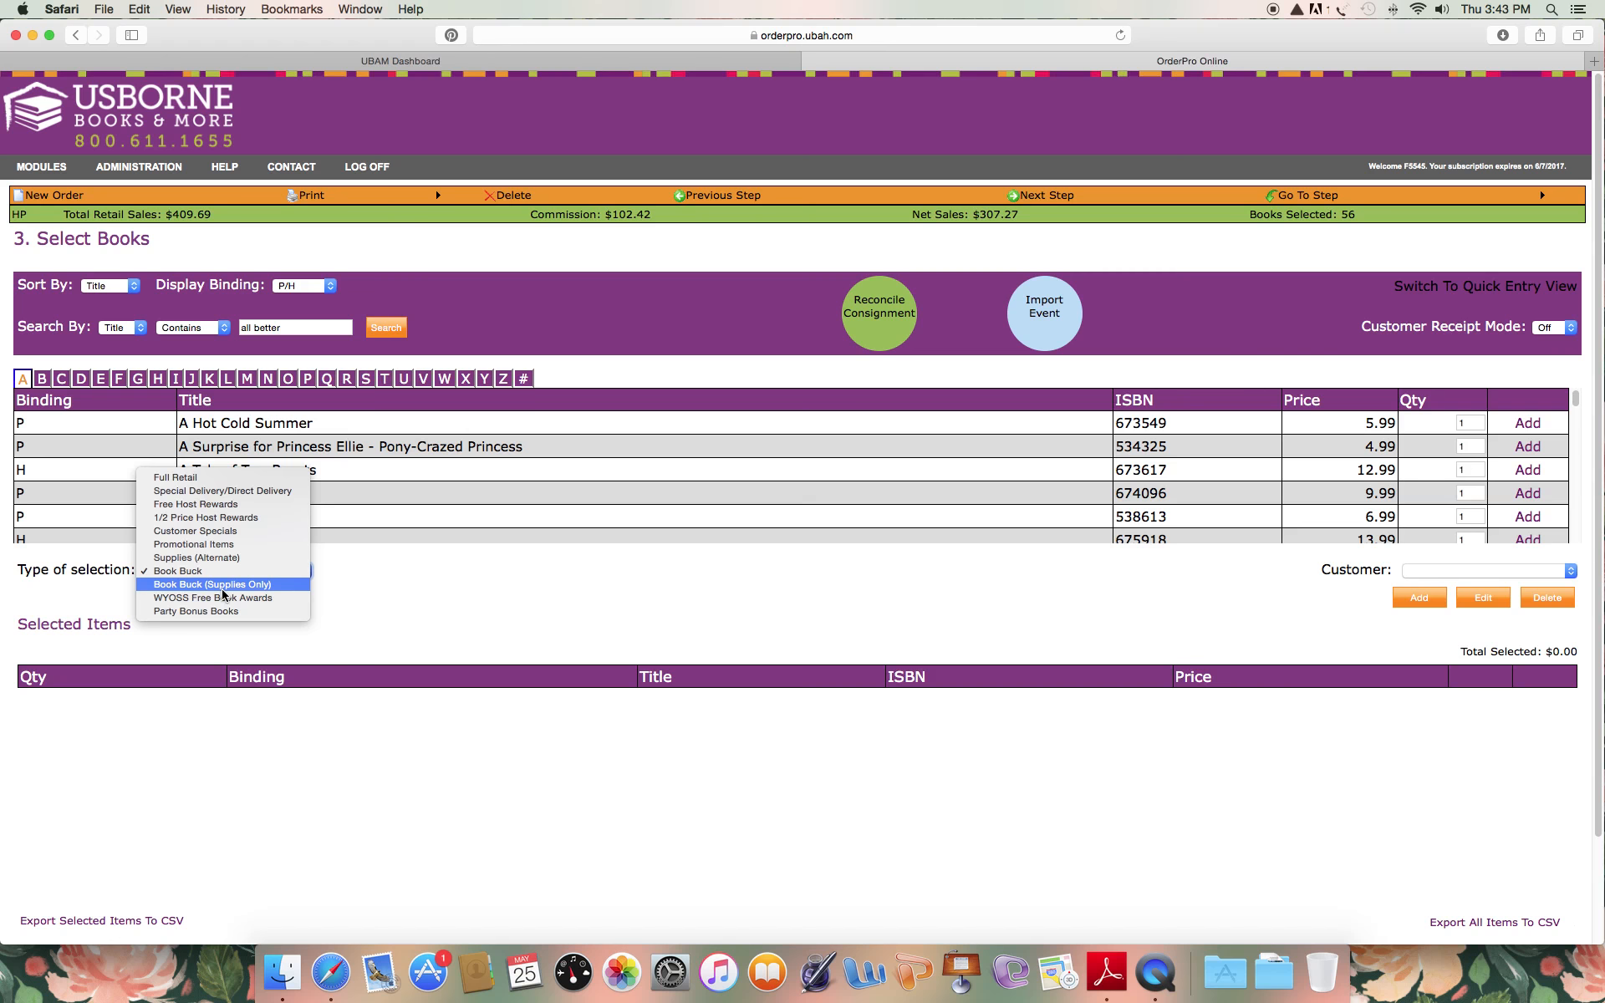
left_click(224, 598)
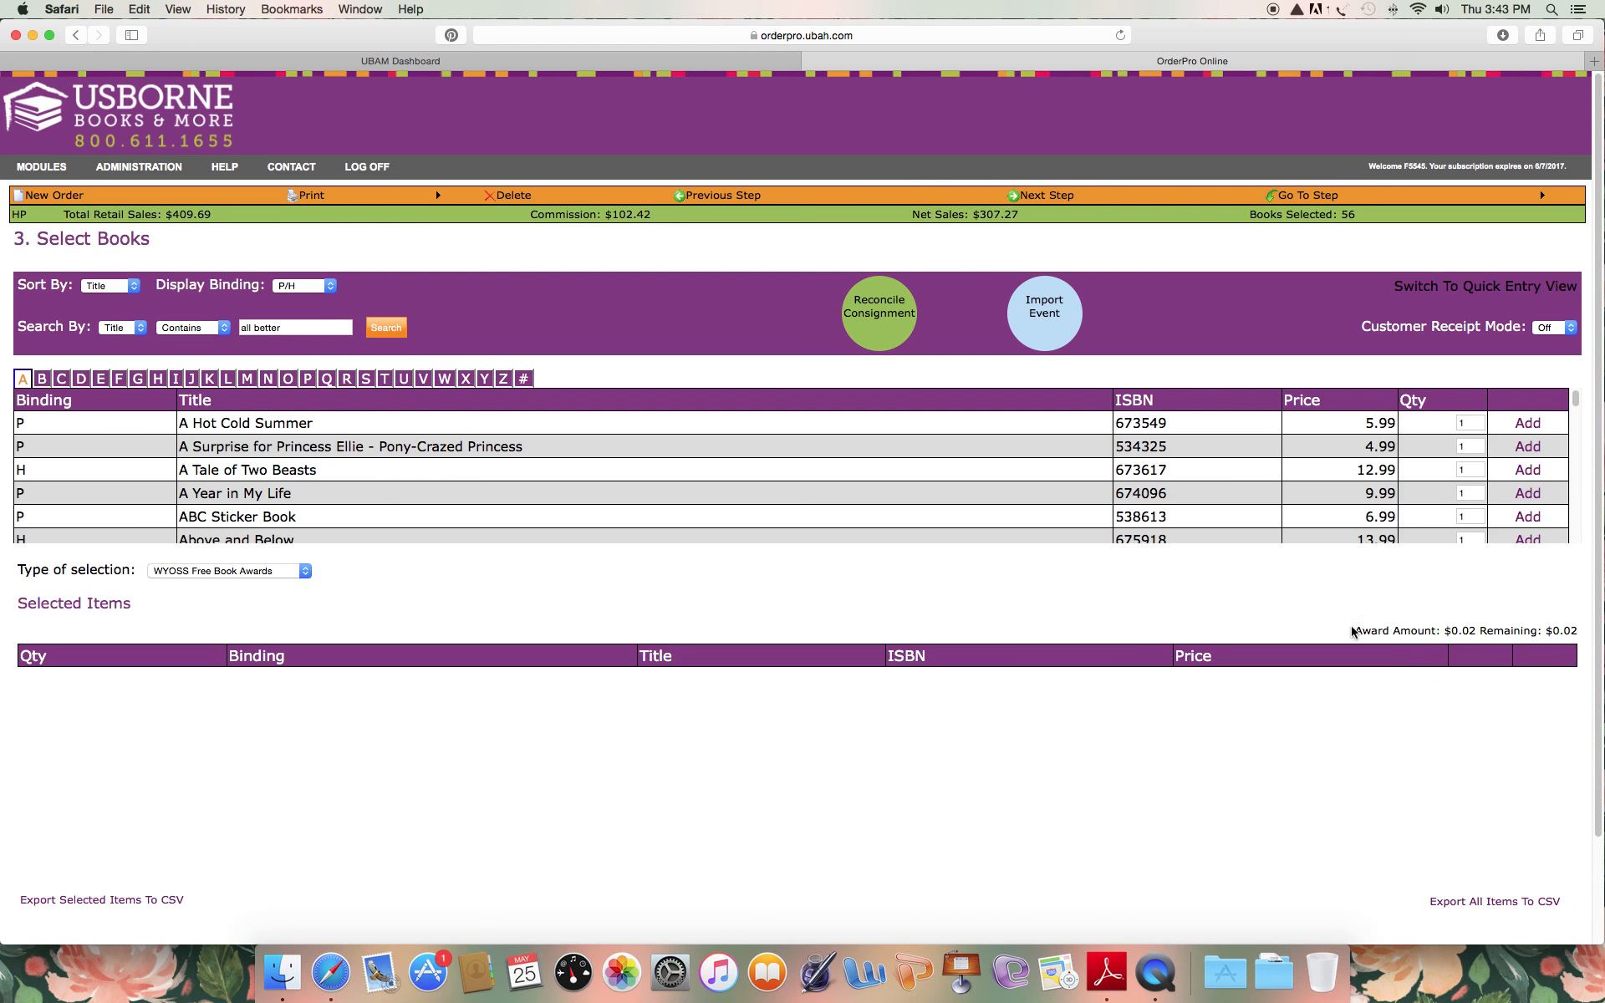
Switch the type of selection to Party Bonus Books and add one A Year in My Life.
left_click(289, 571)
left_click(287, 585)
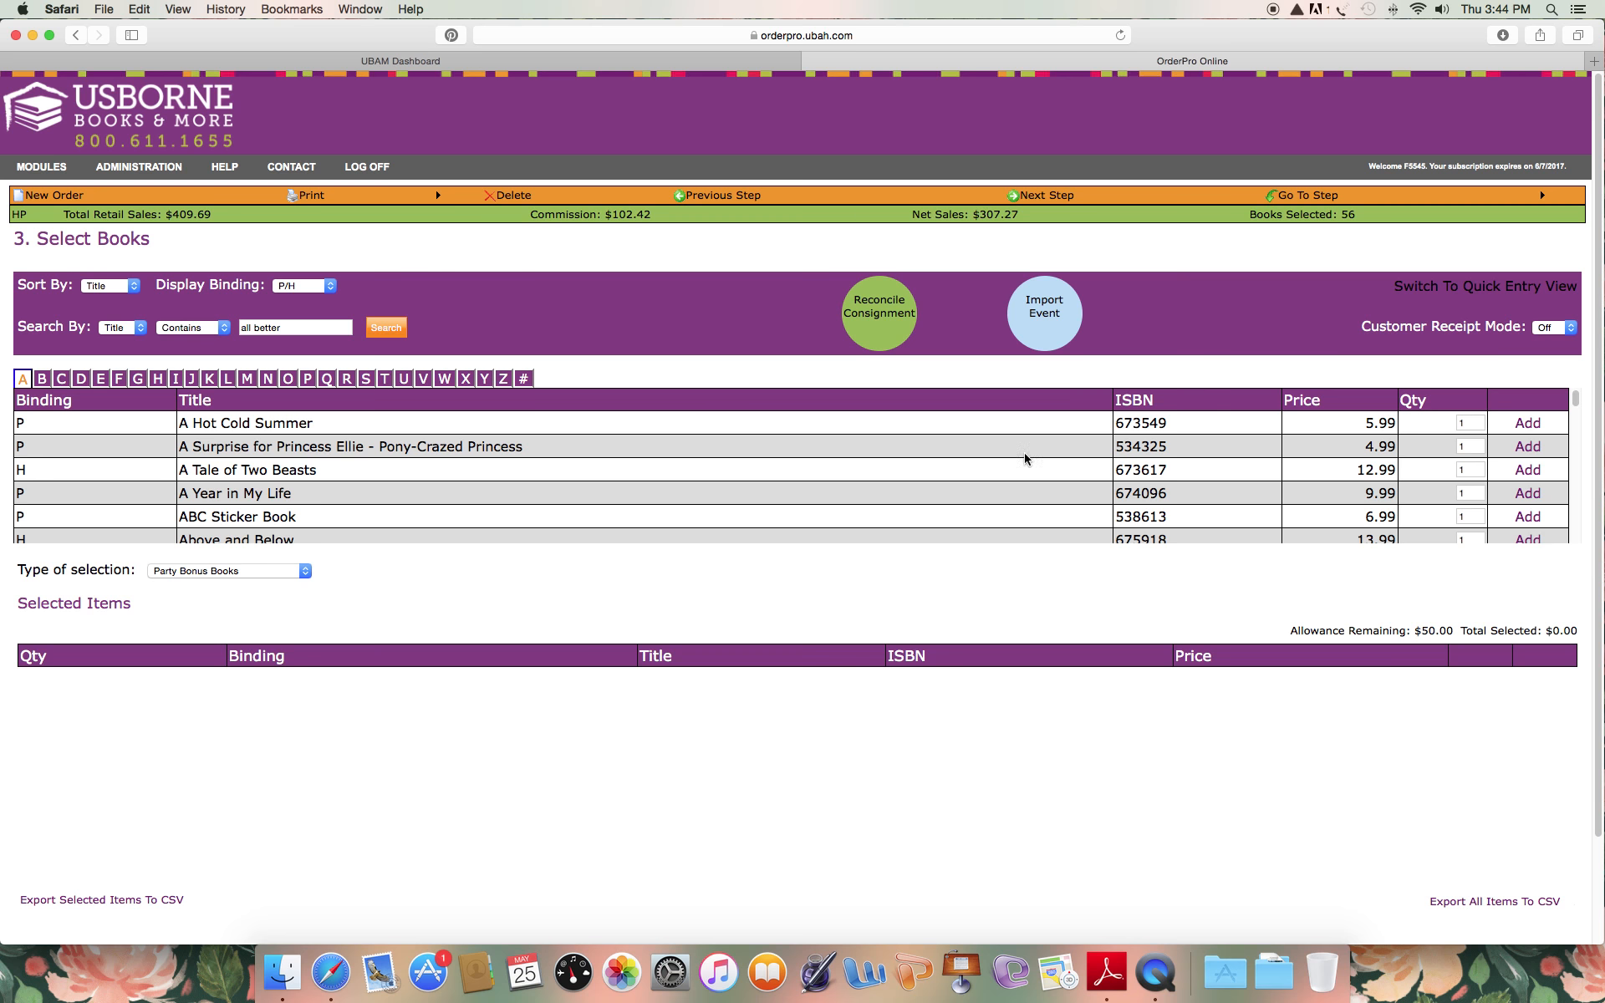
left_click_drag(1416, 632, 1455, 630)
double_click(1390, 493)
left_click(1535, 496)
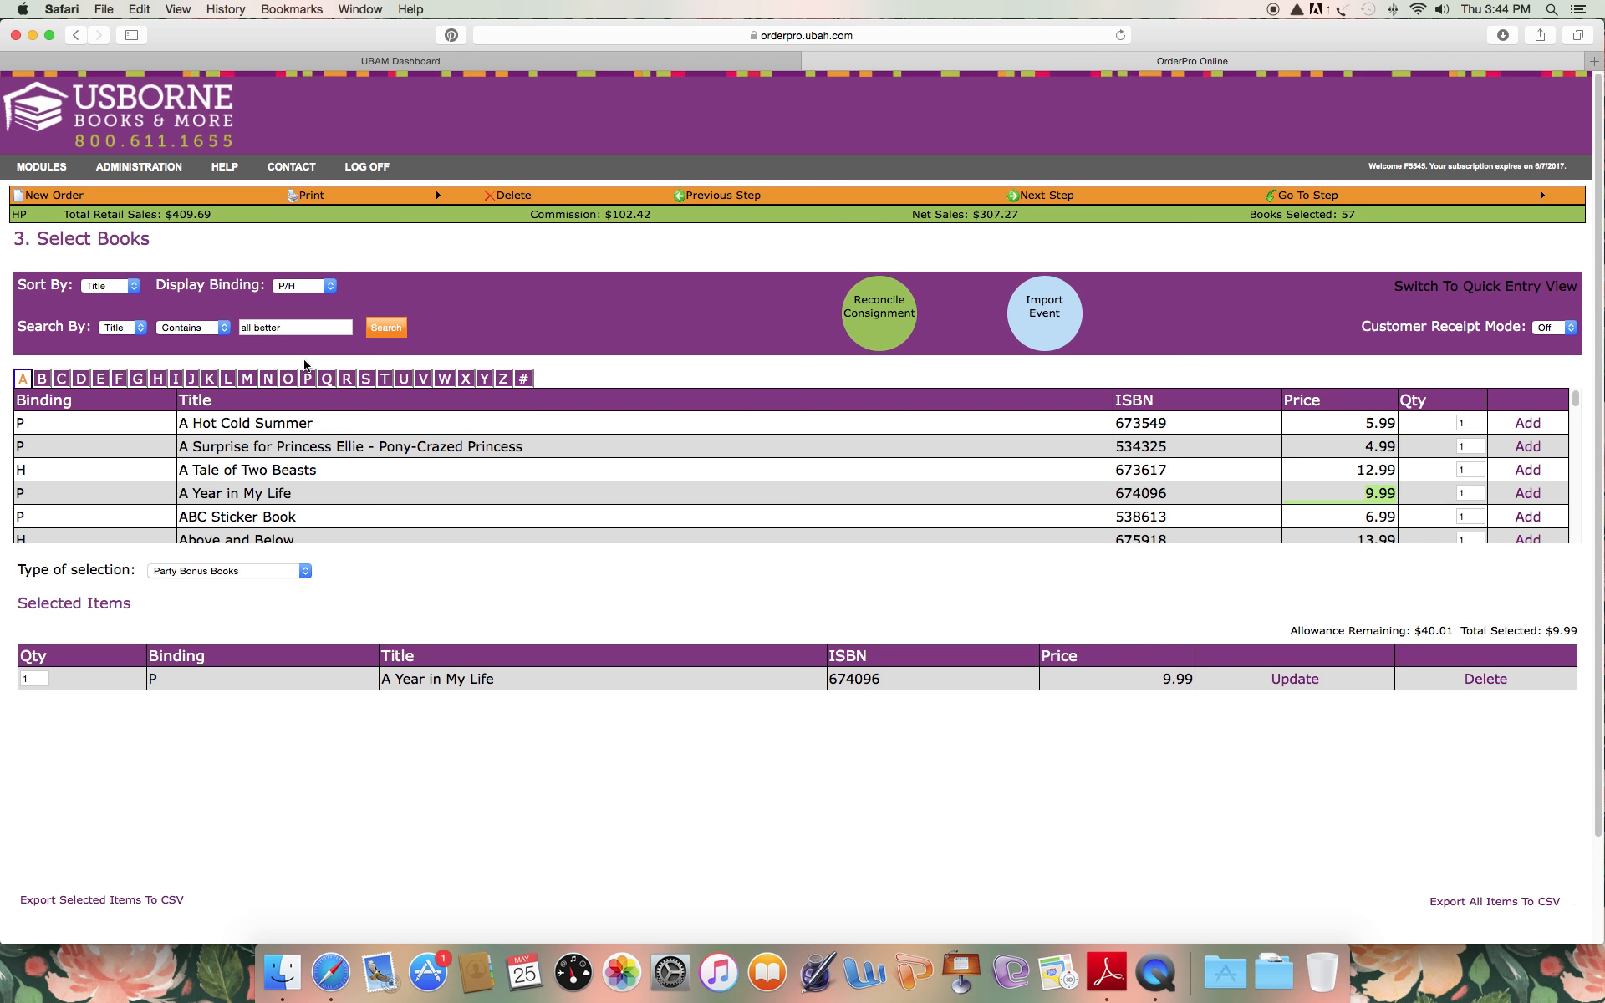
Search the book list for titles containing "peek inside".
left_click_drag(297, 328, 234, 329)
type("pe")
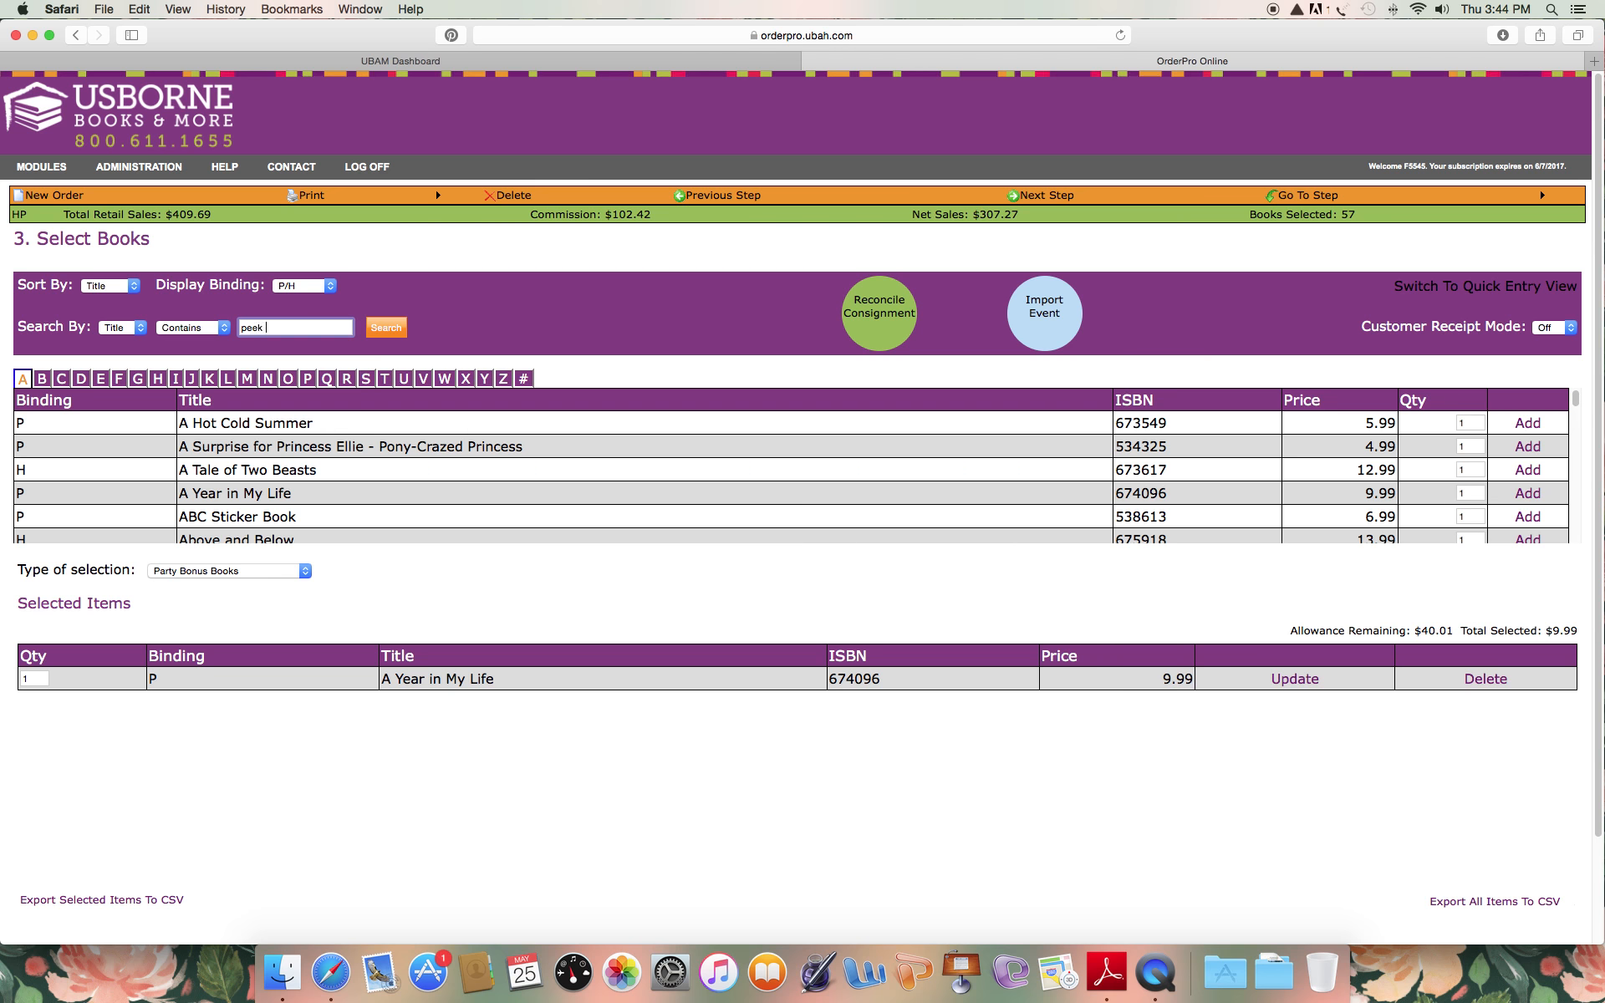
type("ek")
key("BackSpace")
key("BackSpace")
key("BackSpace")
type("eek inside")
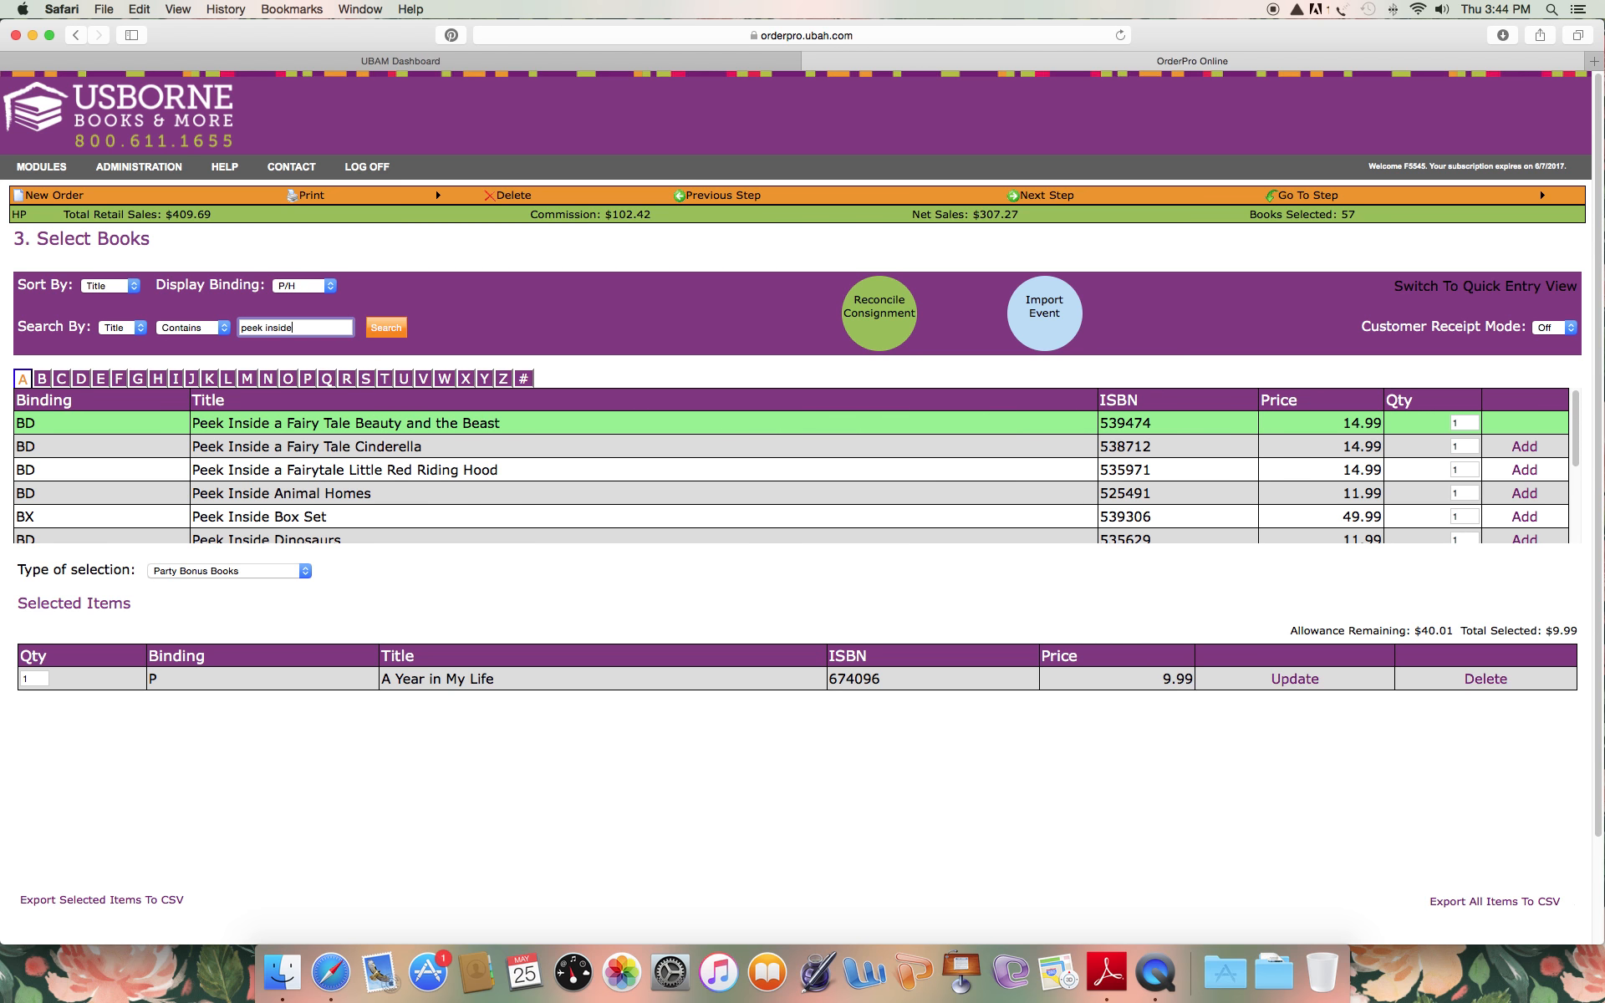
Add one each of Peek Inside Animal Homes, Peek Inside Nighttime and Peek Inside the Farm to the Party Bonus Books.
left_click(1527, 495)
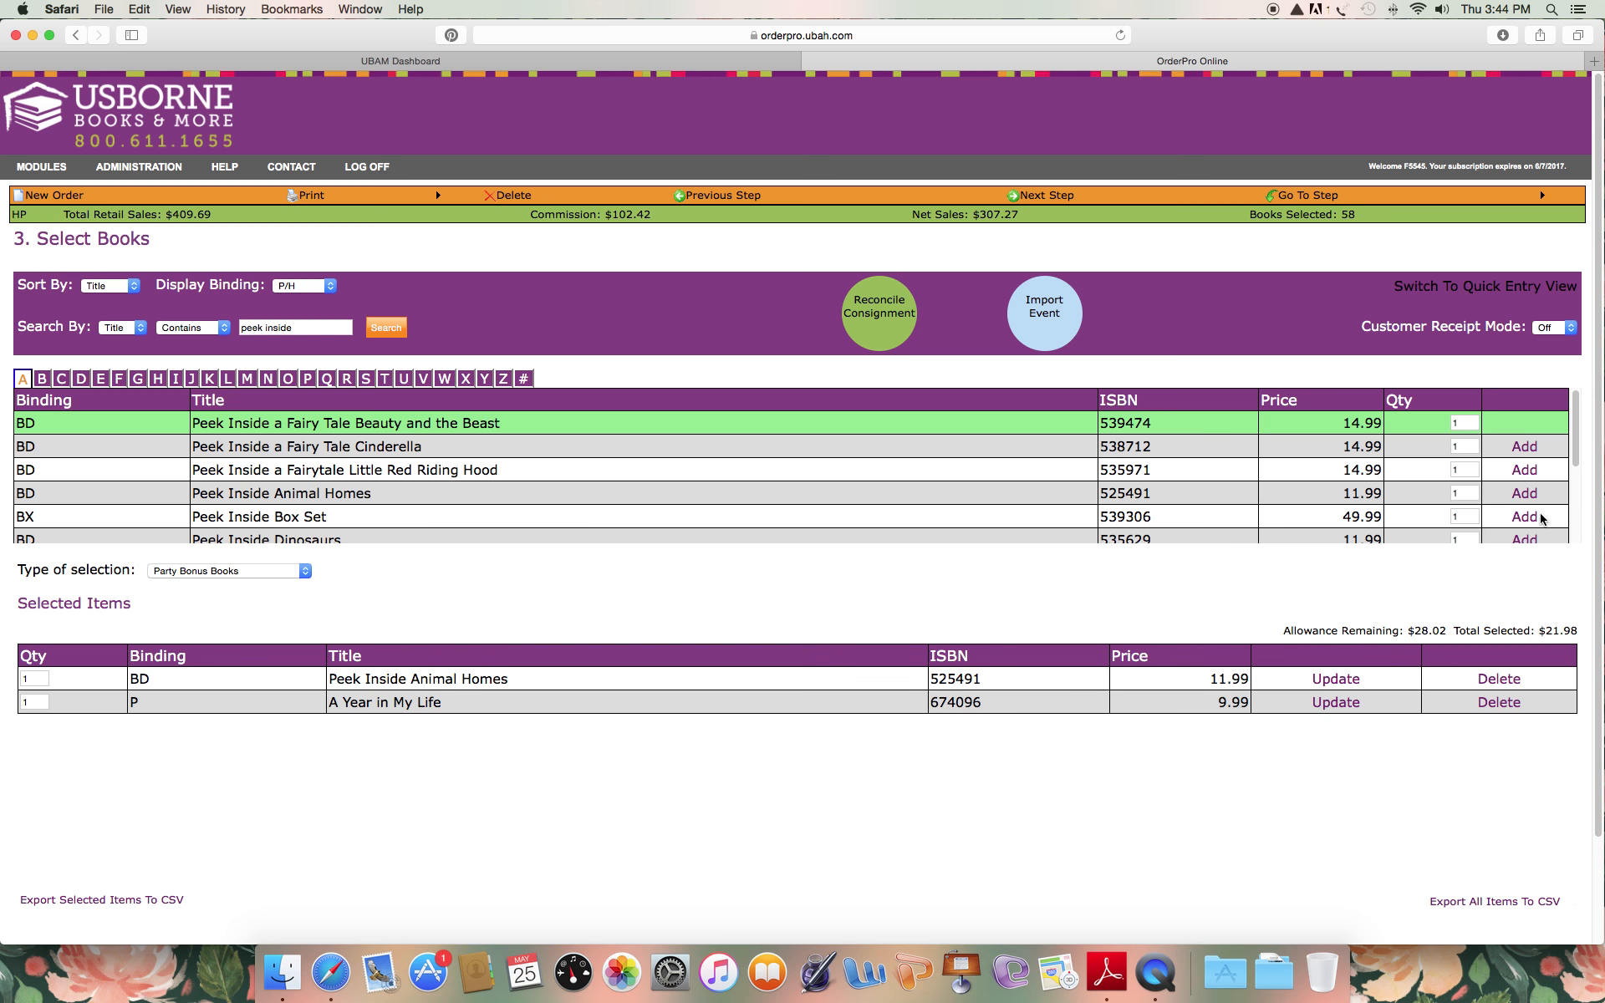
scroll(1536, 519, "down", 2)
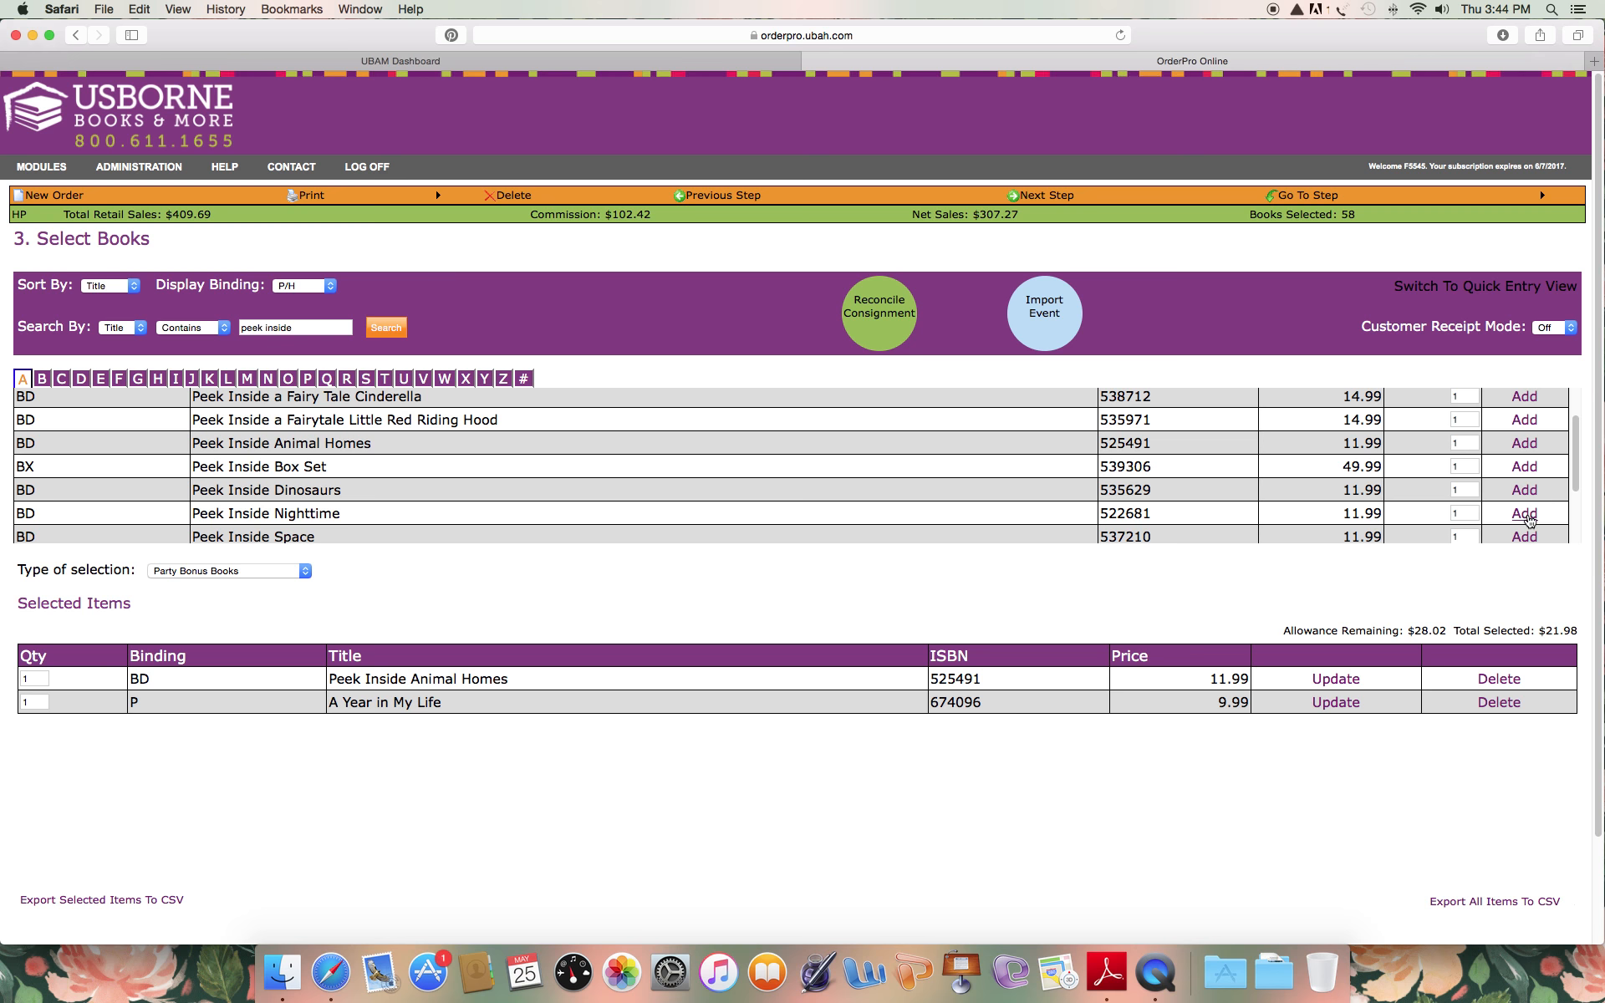
scroll(1405, 530, "down", 4)
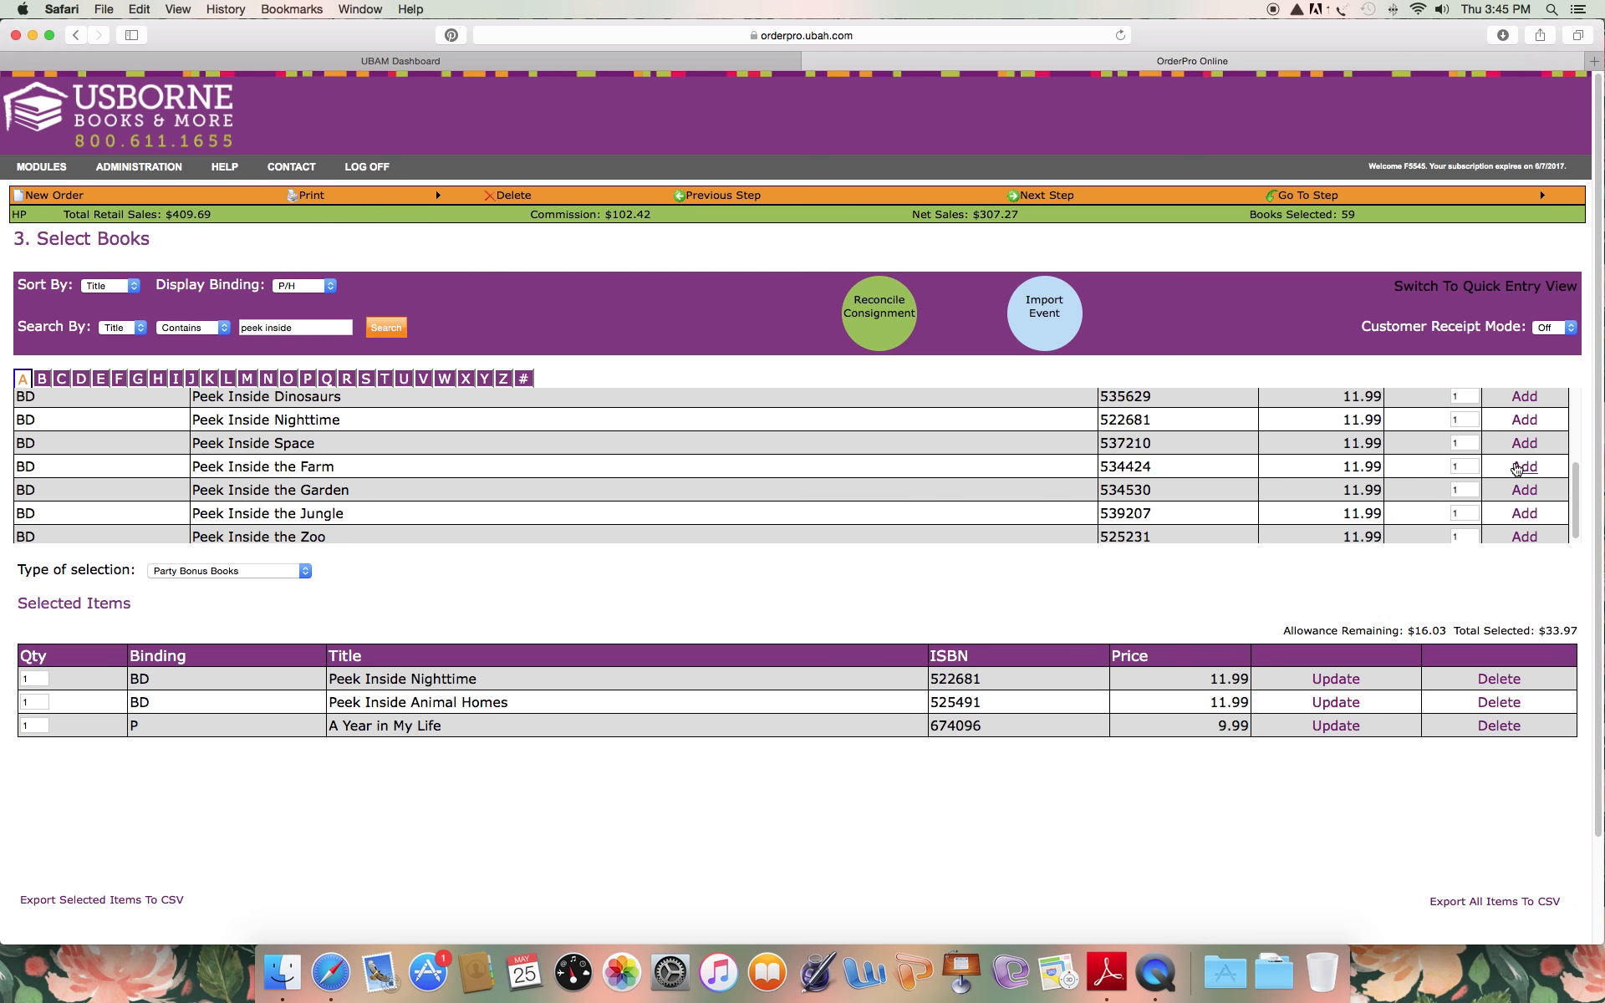
left_click(1524, 467)
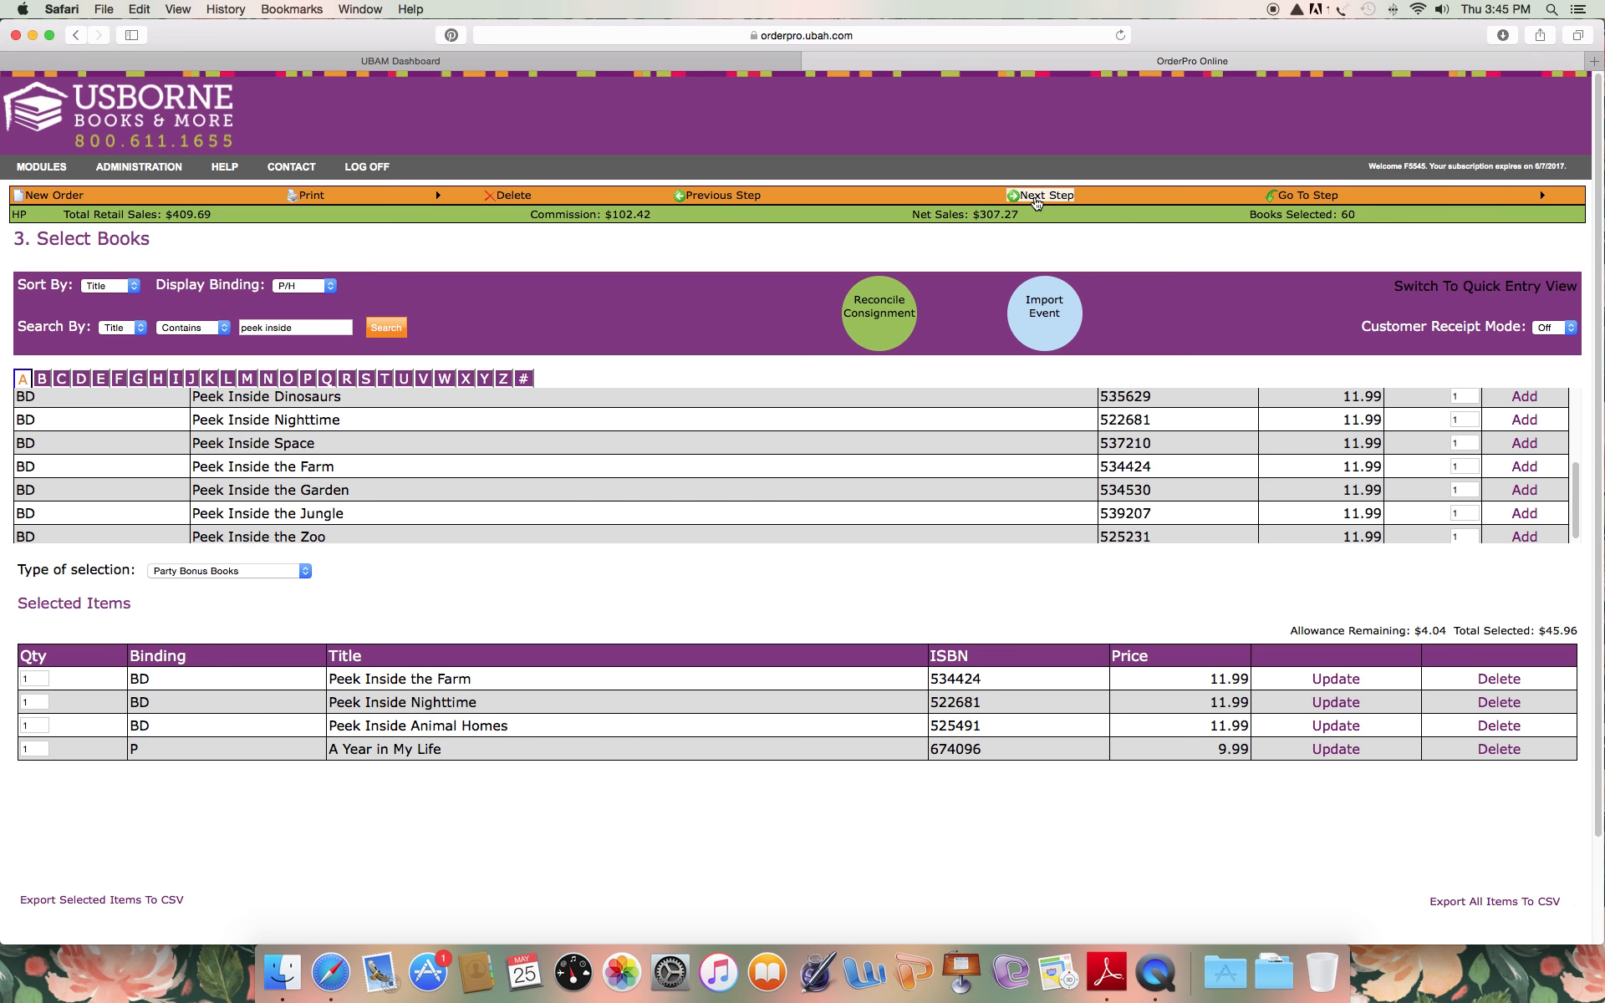
Return the type of selection to Full Retail and proceed to the Order Summary.
left_click(297, 564)
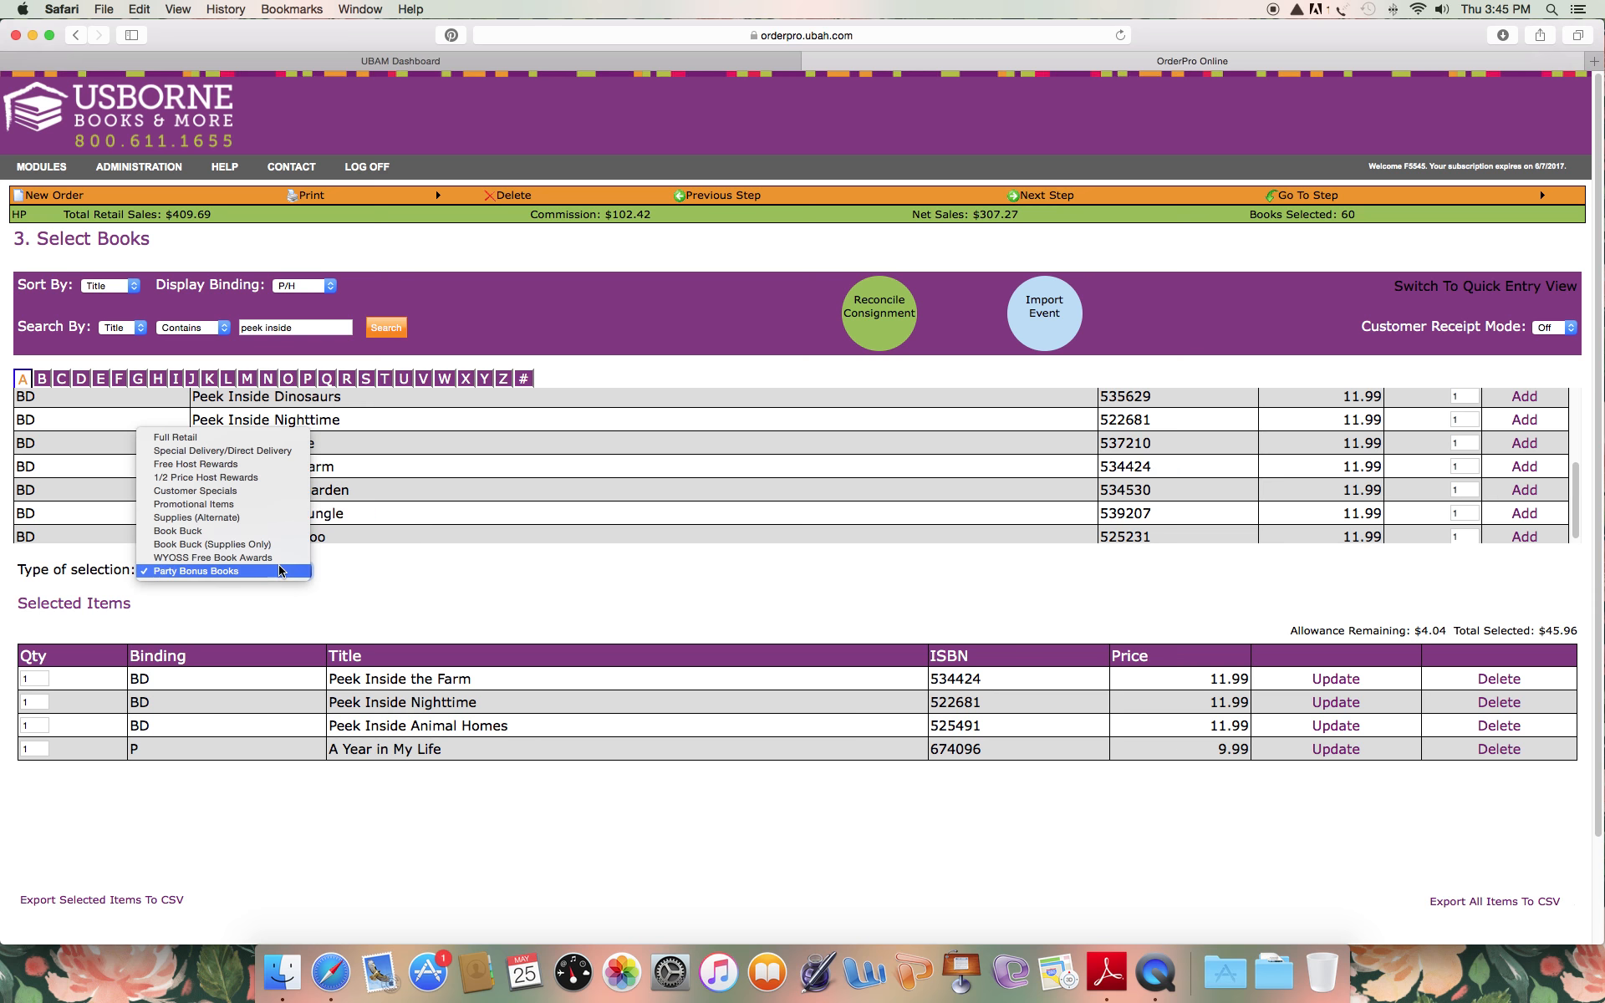
left_click(262, 443)
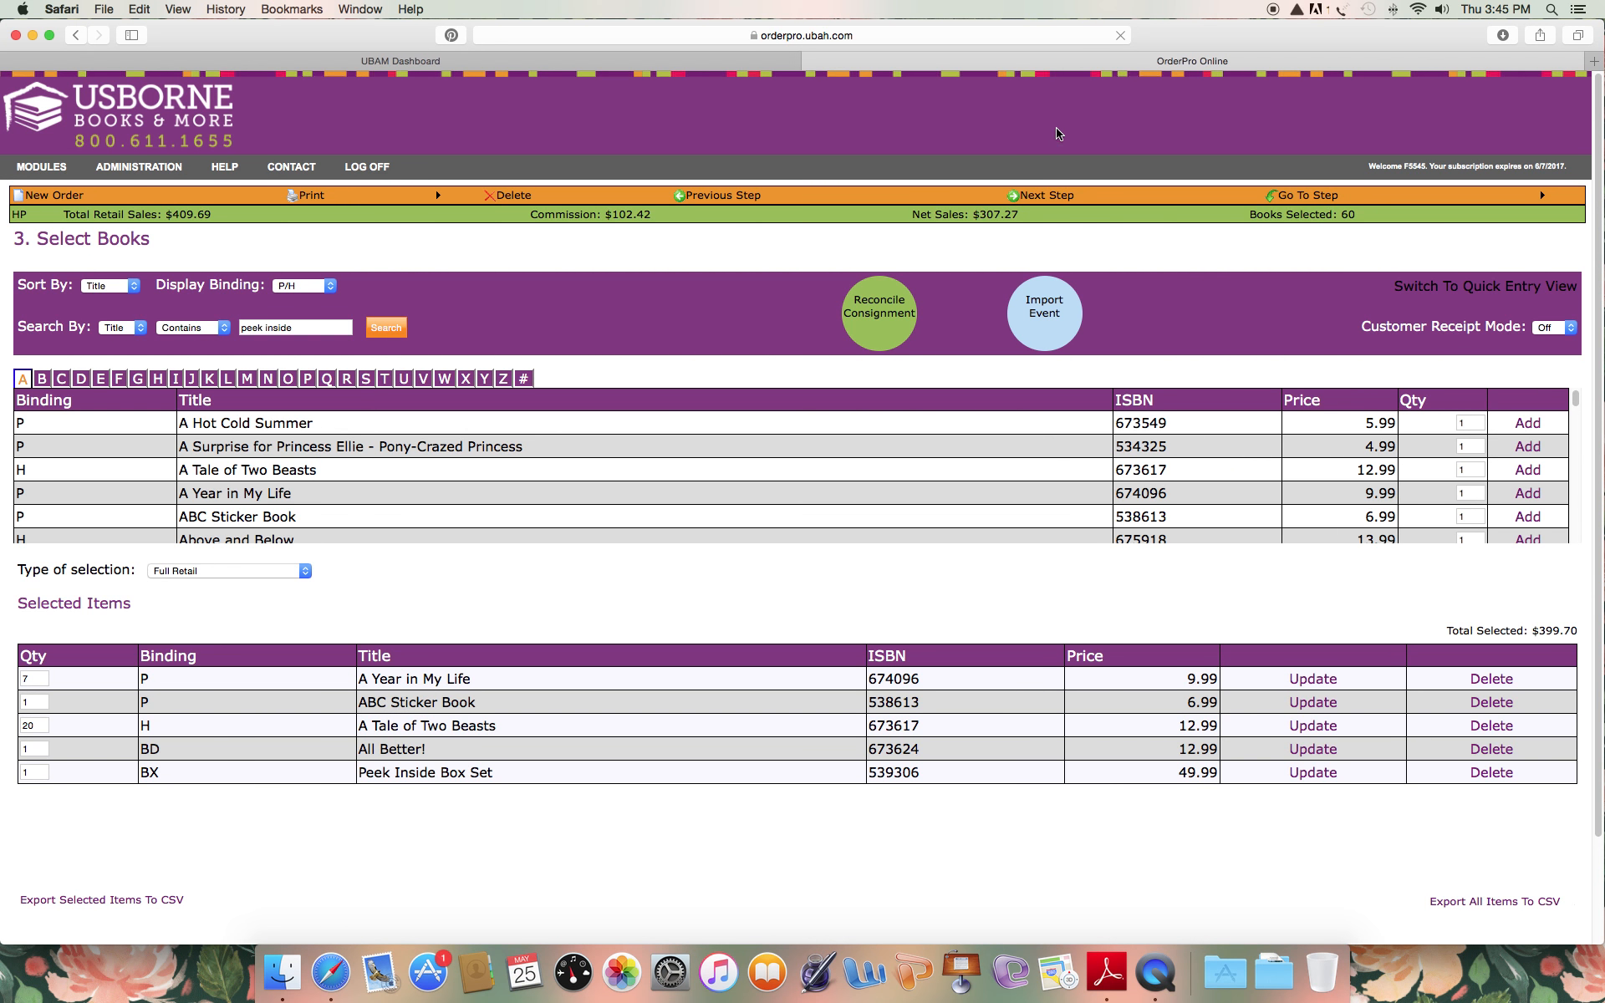
left_click(1045, 198)
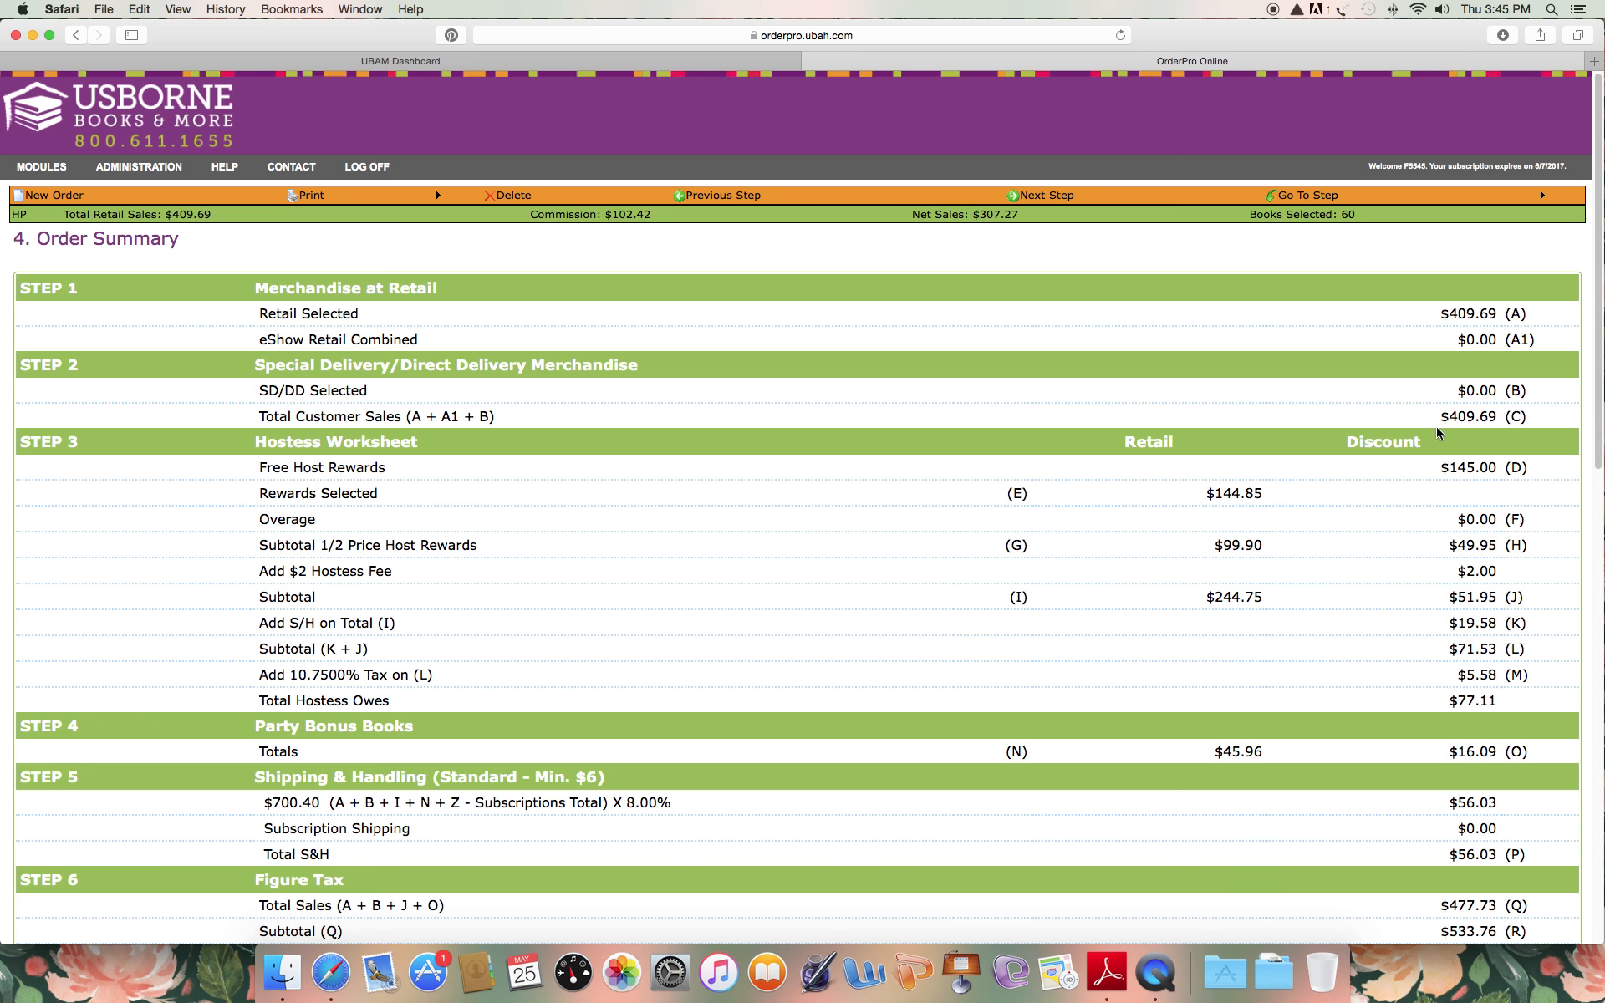
Review the total the hostess owes and the discounted 1/2 Price Host Rewards subtotal in the Hostess Worksheet.
scroll(1426, 424, "down", 3)
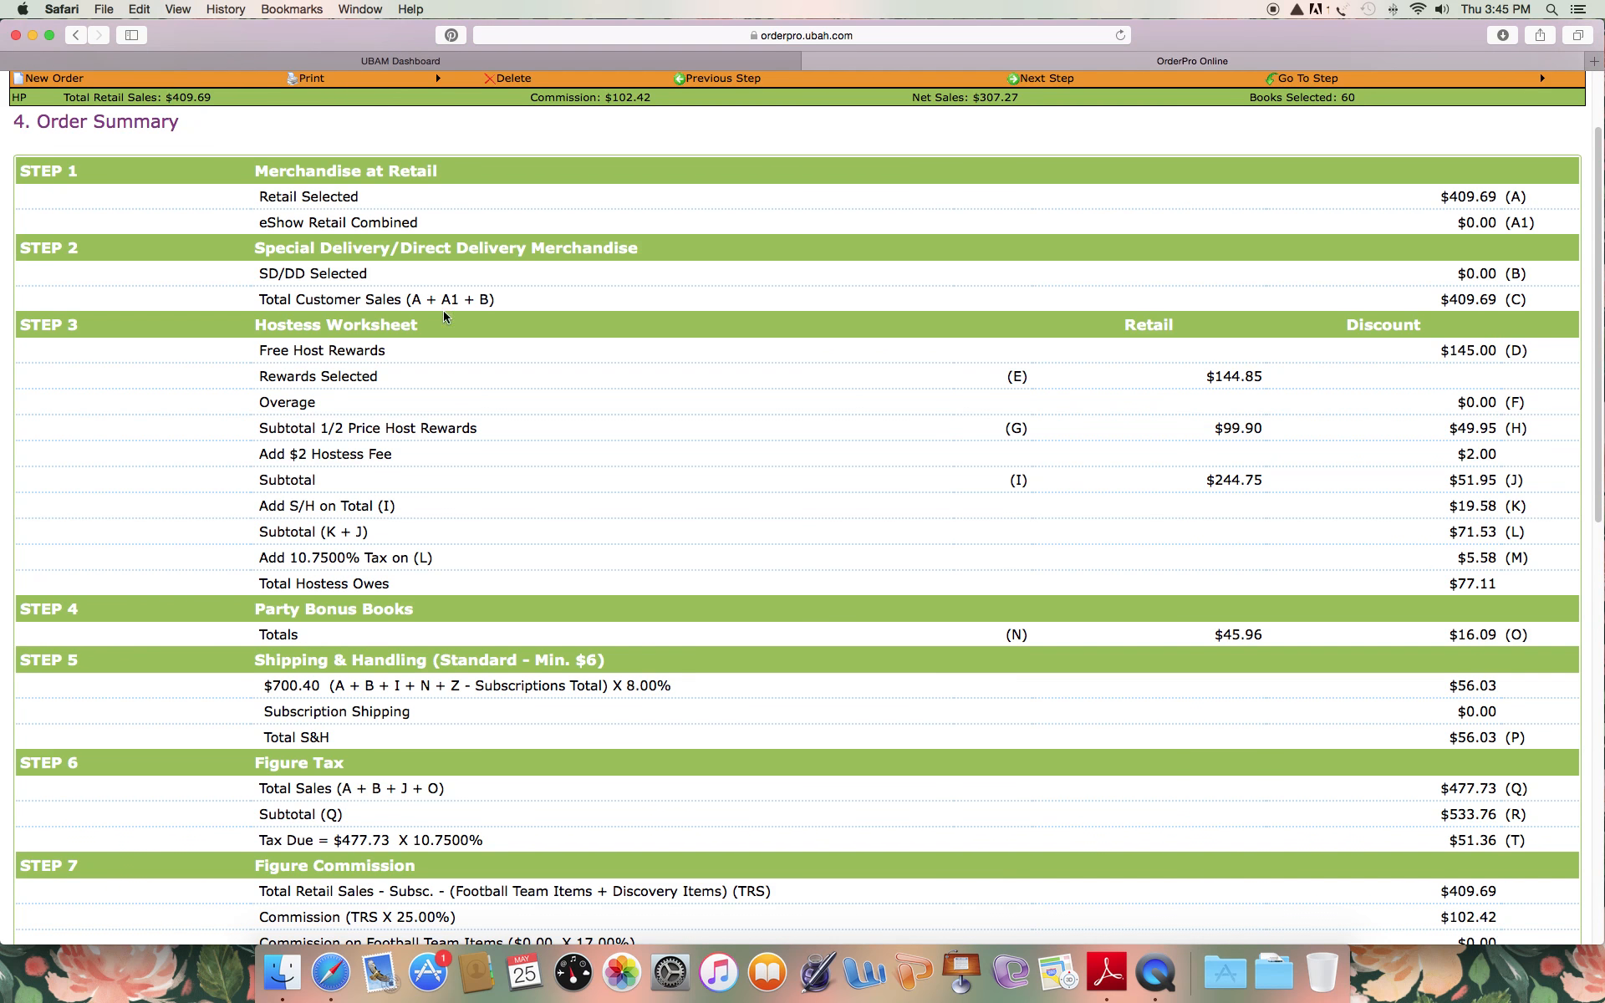
left_click_drag(1515, 586, 1477, 579)
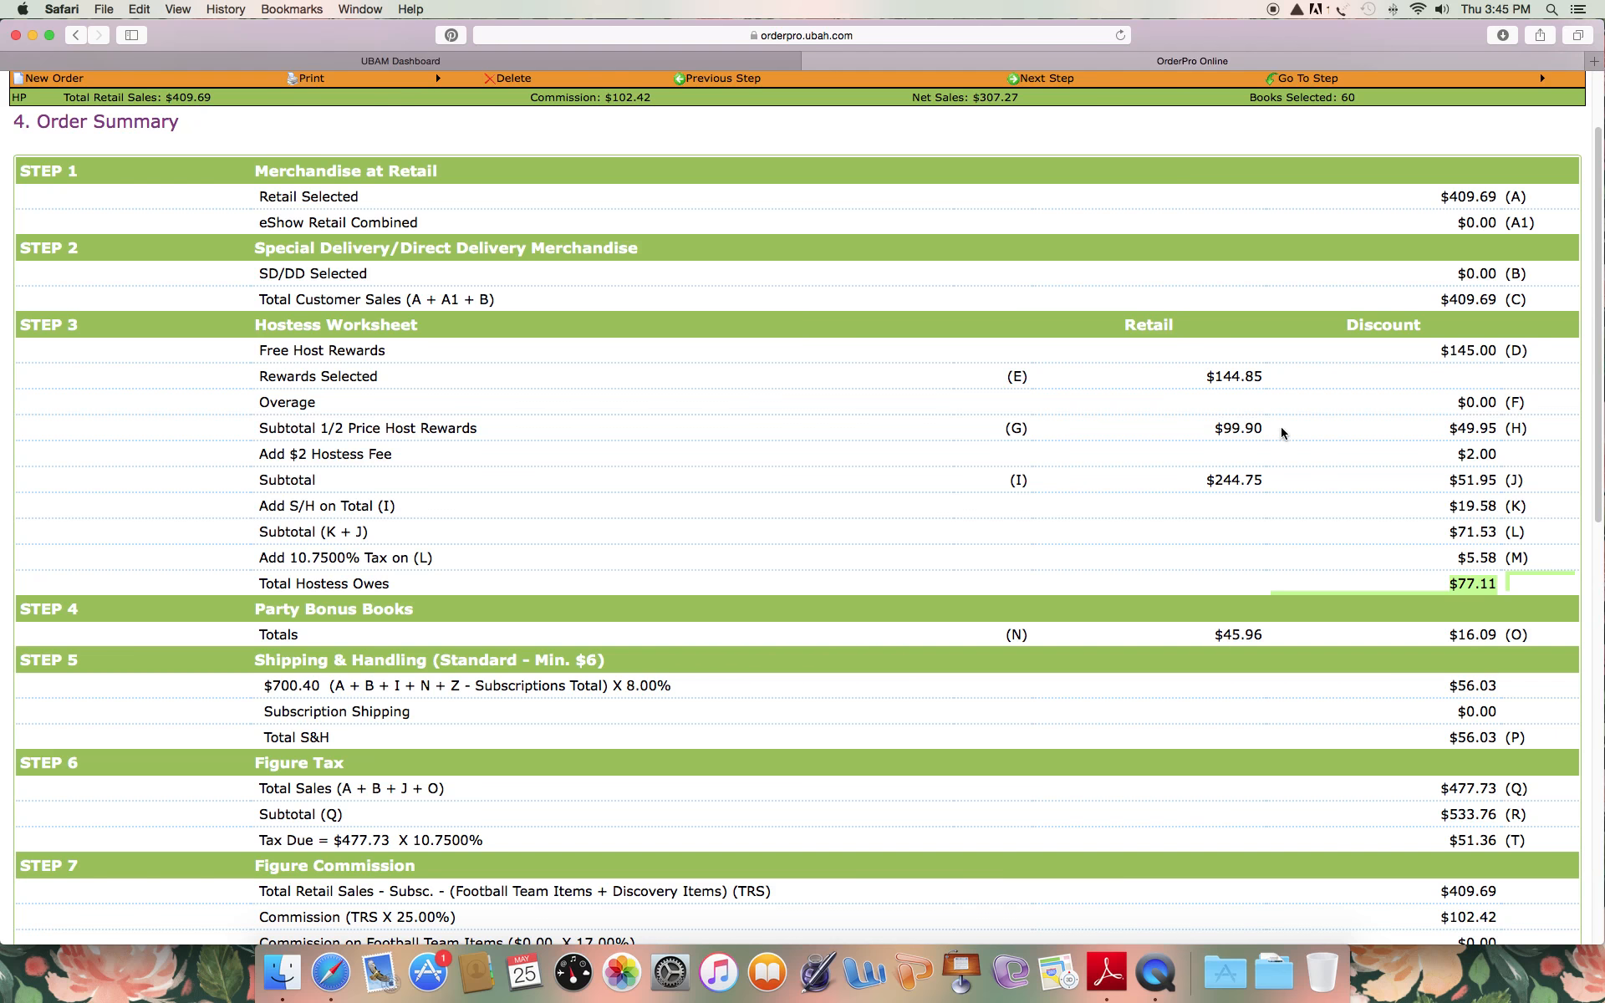
left_click_drag(1459, 430, 1515, 429)
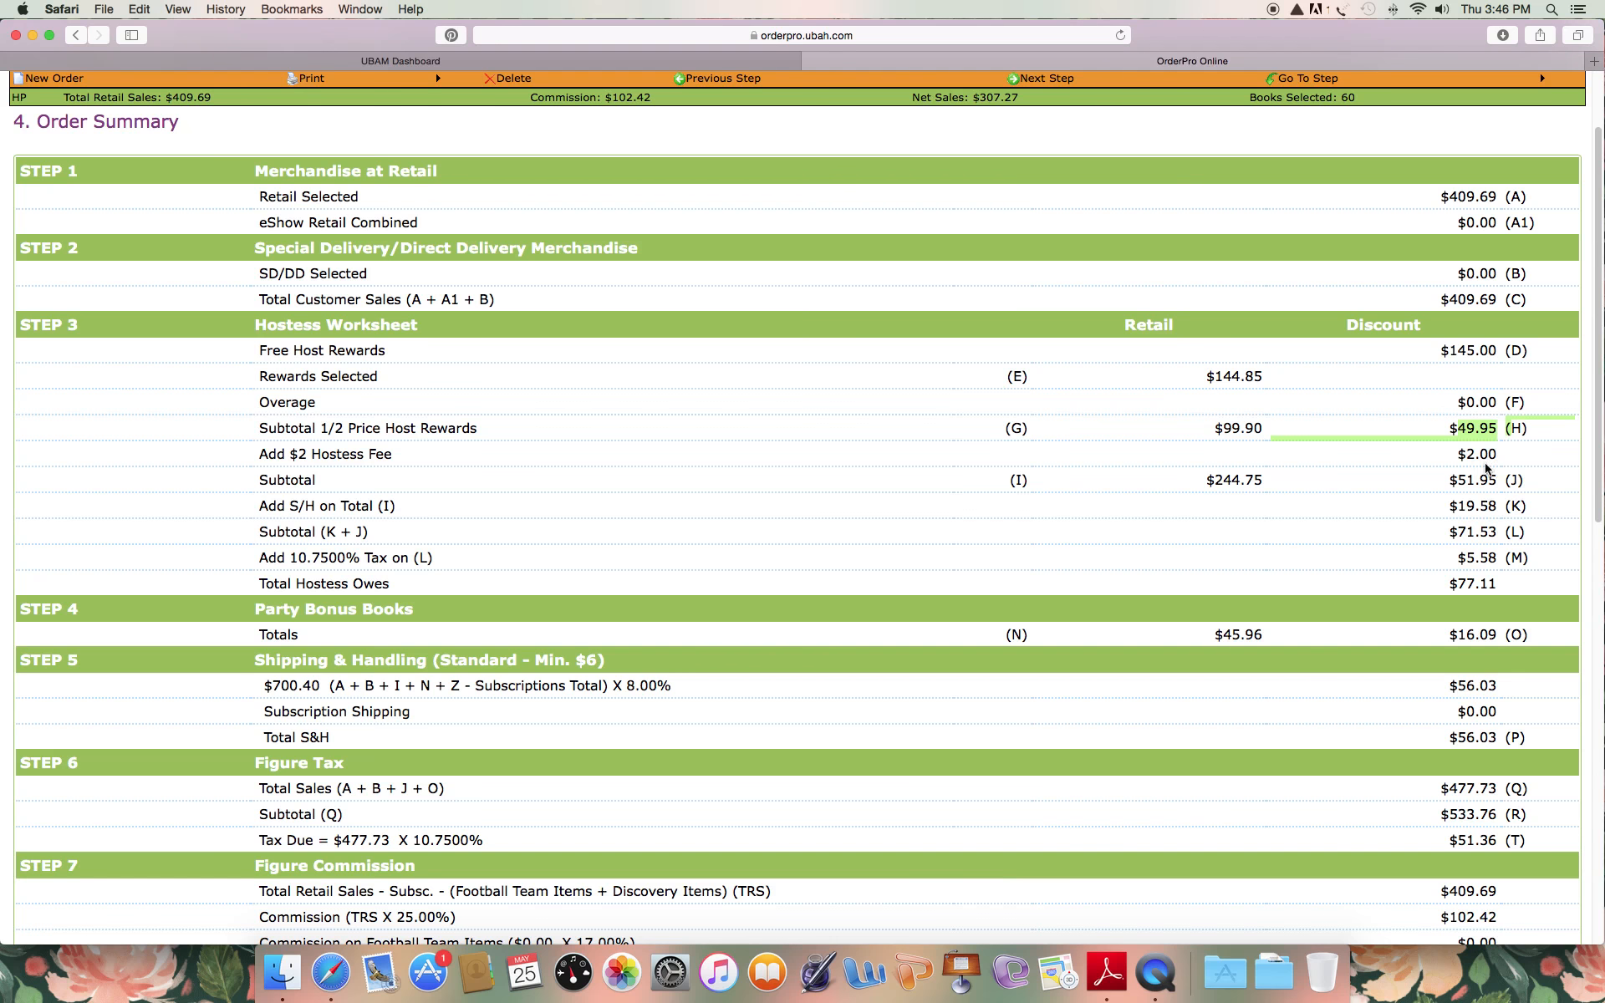
Review the remaining charges in the Order Summary, from the hostess fee and Party Bonus Books totals down to the overall order total.
left_click_drag(1456, 454, 1490, 467)
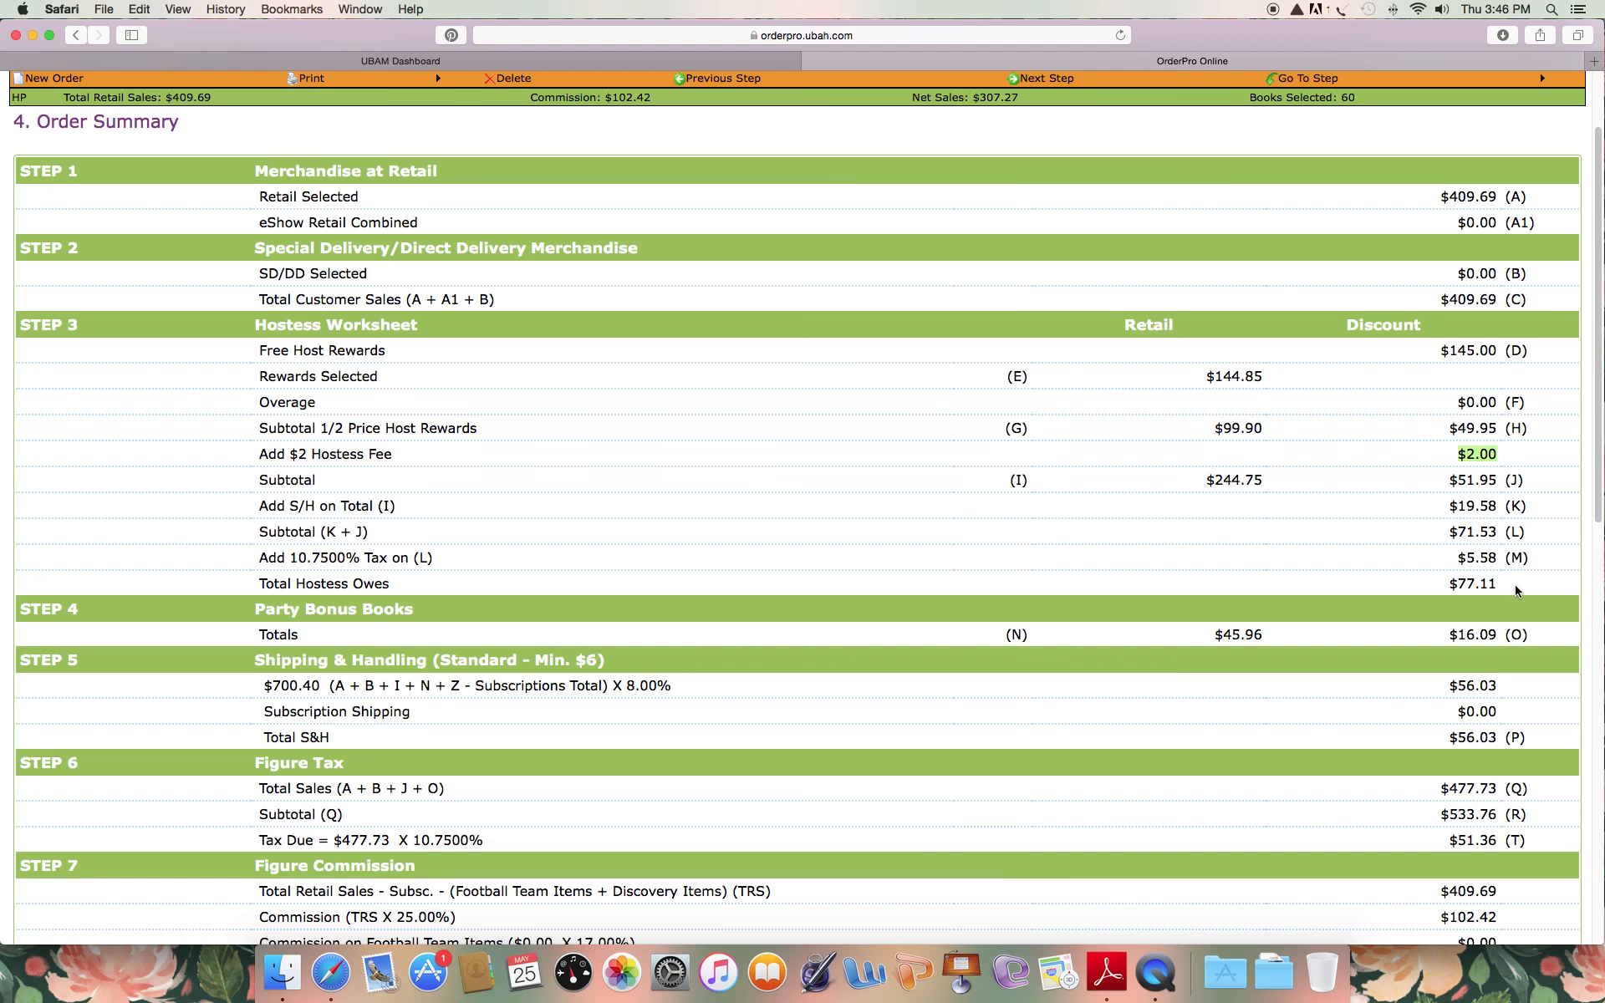
scroll(1345, 562, "down", 5)
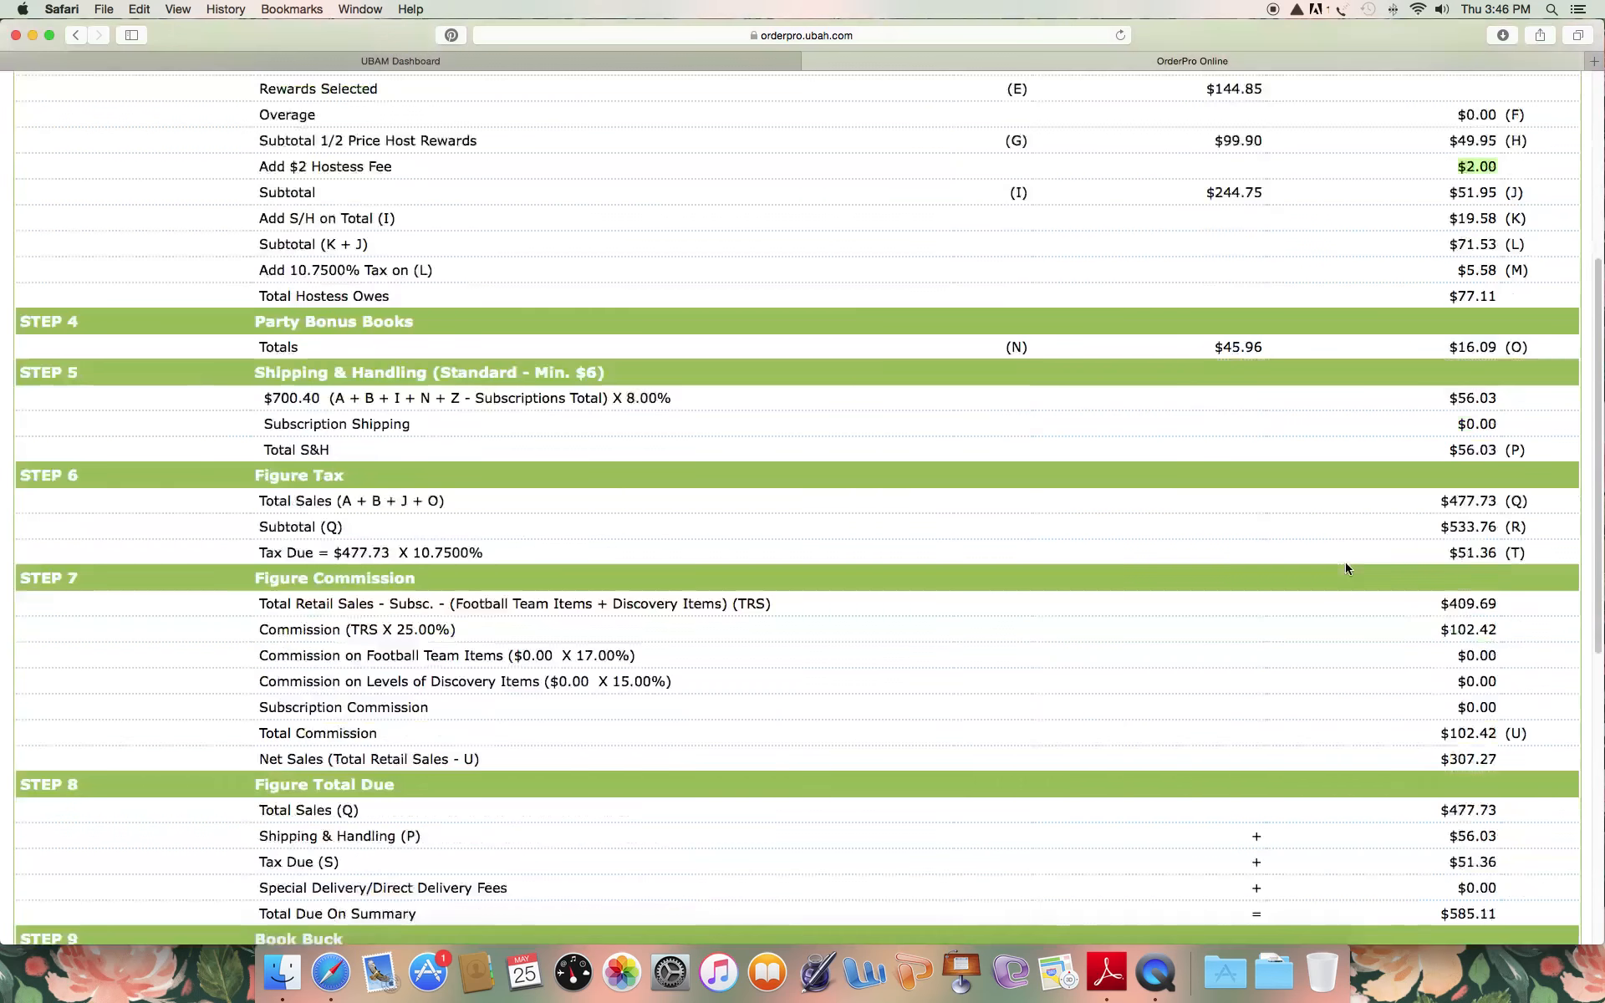
scroll(1346, 565, "down", 3)
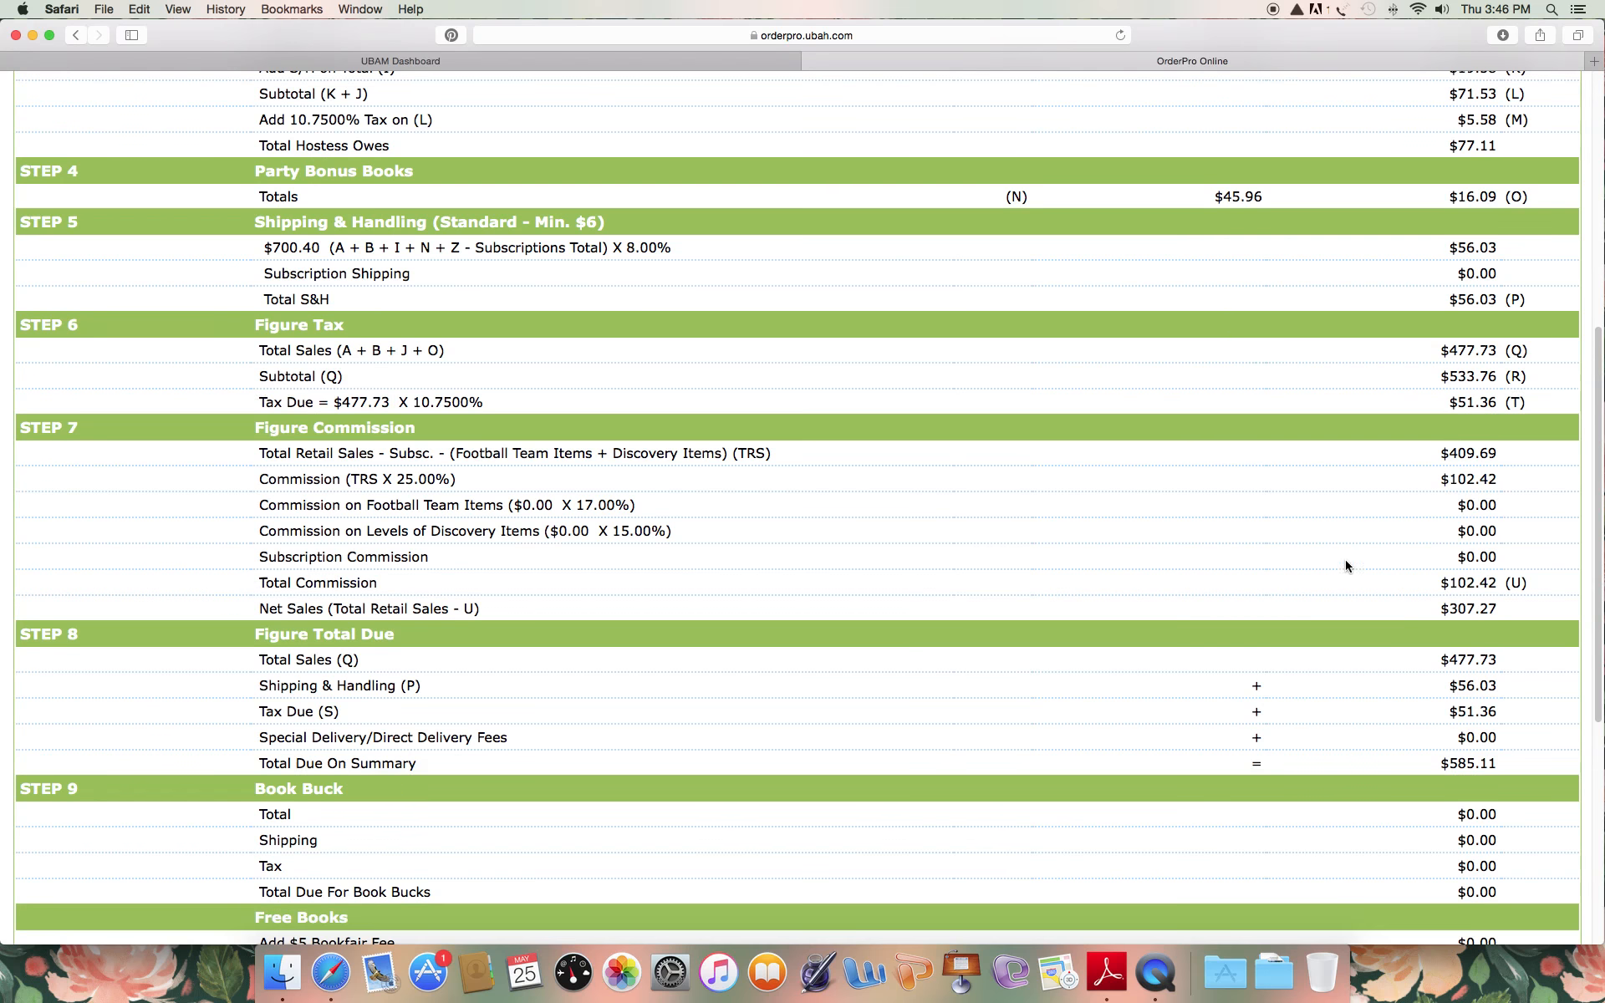
scroll(1270, 214, "down", 1)
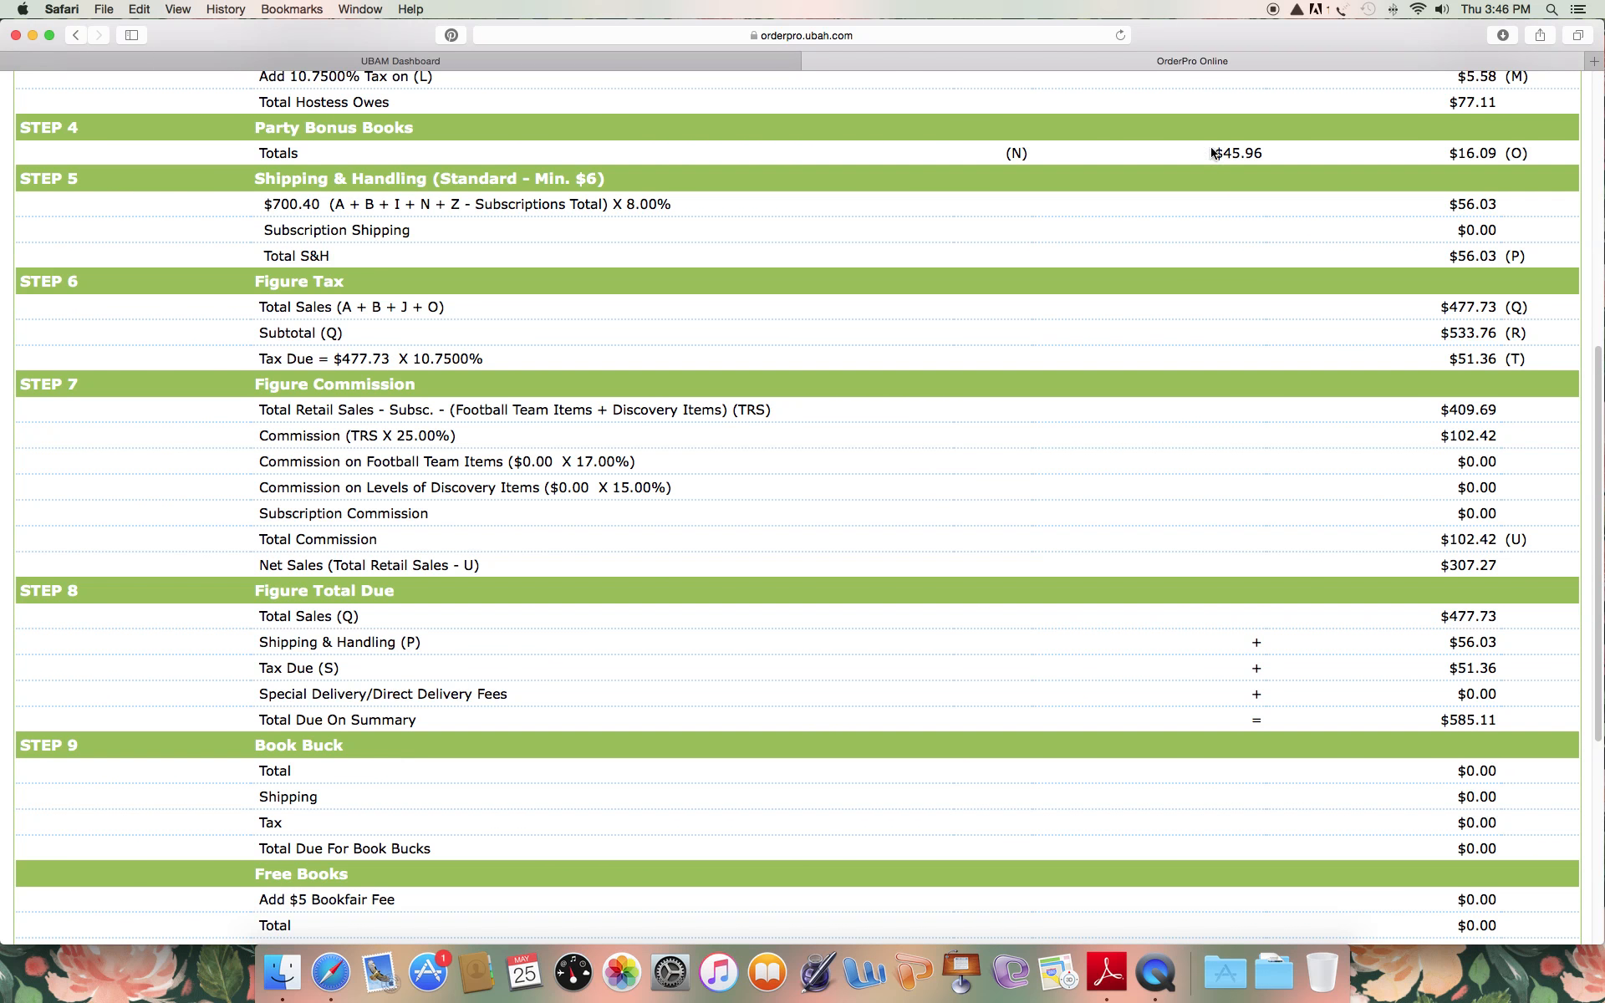
left_click_drag(1218, 152, 1272, 151)
left_click_drag(1452, 154, 1528, 166)
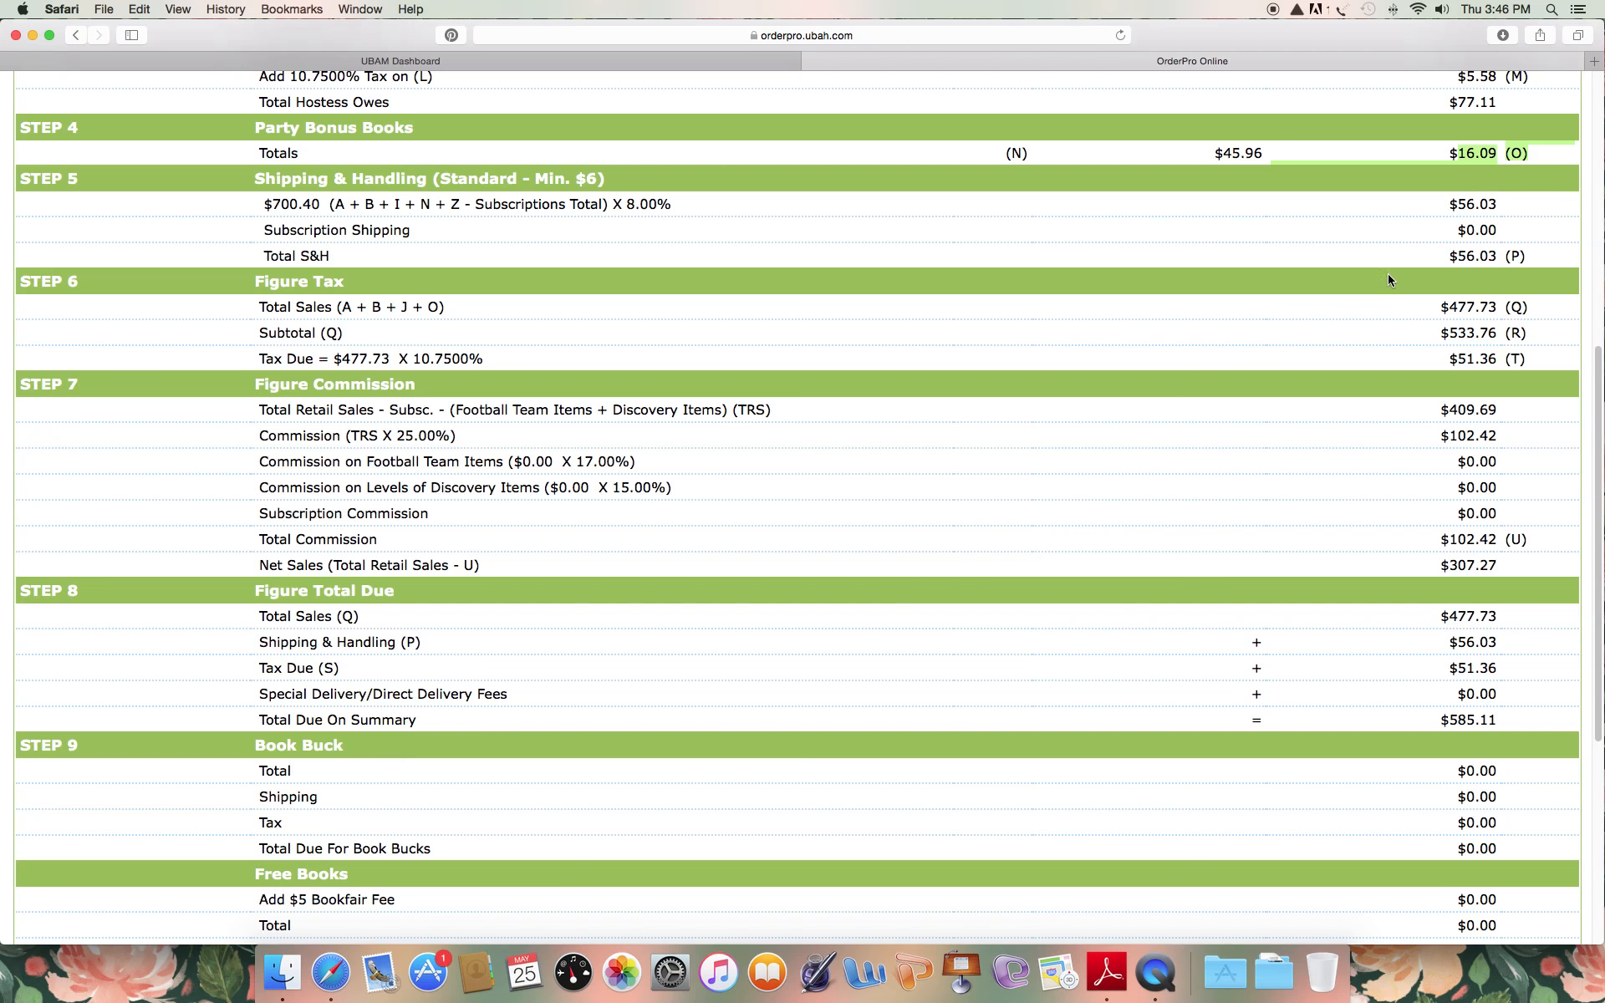
scroll(1218, 672, "down", 5)
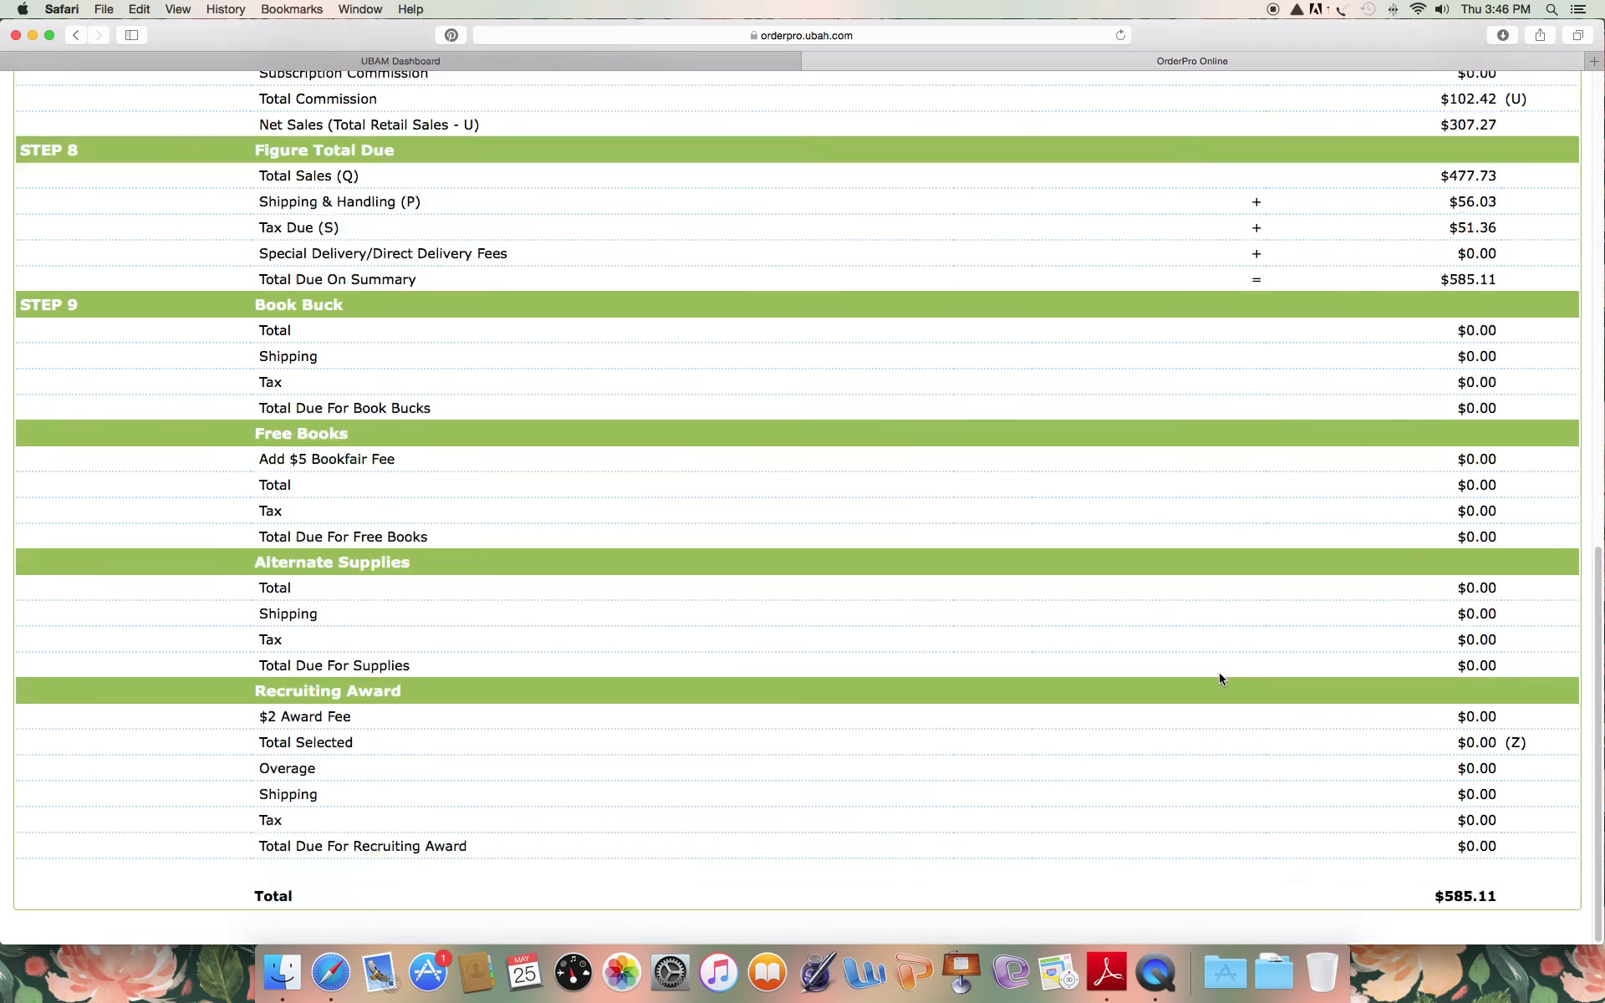
left_click_drag(1421, 896, 1498, 896)
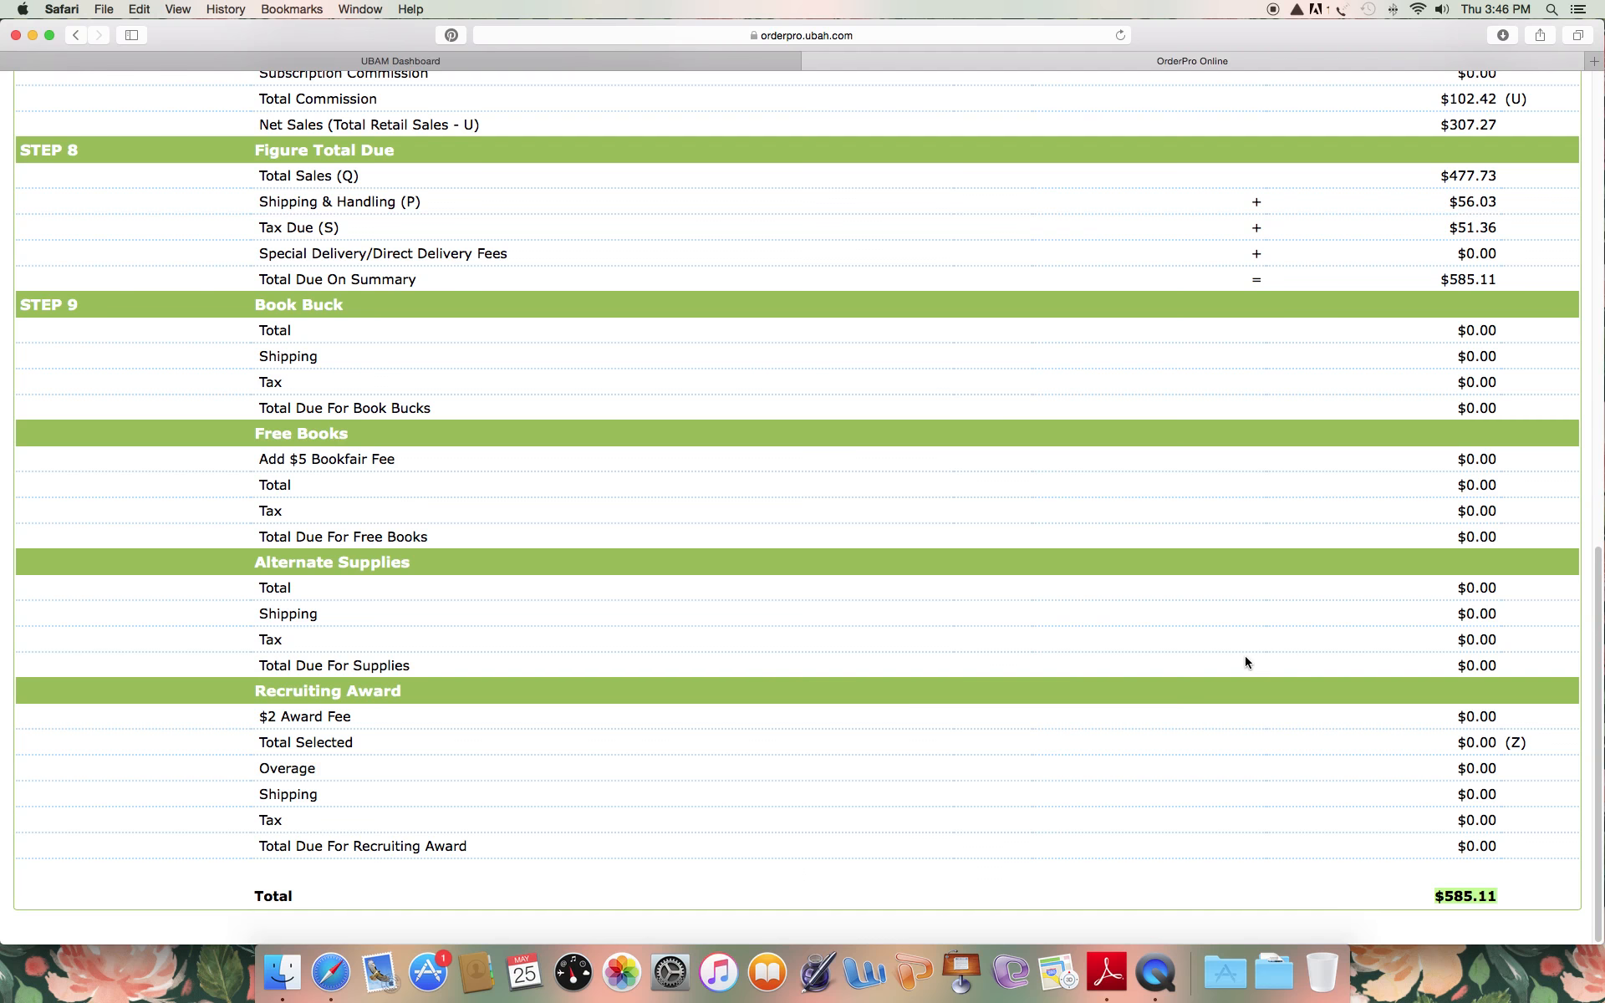
Go from the Order Summary to the order's Payment step.
scroll(1246, 662, "up", 12)
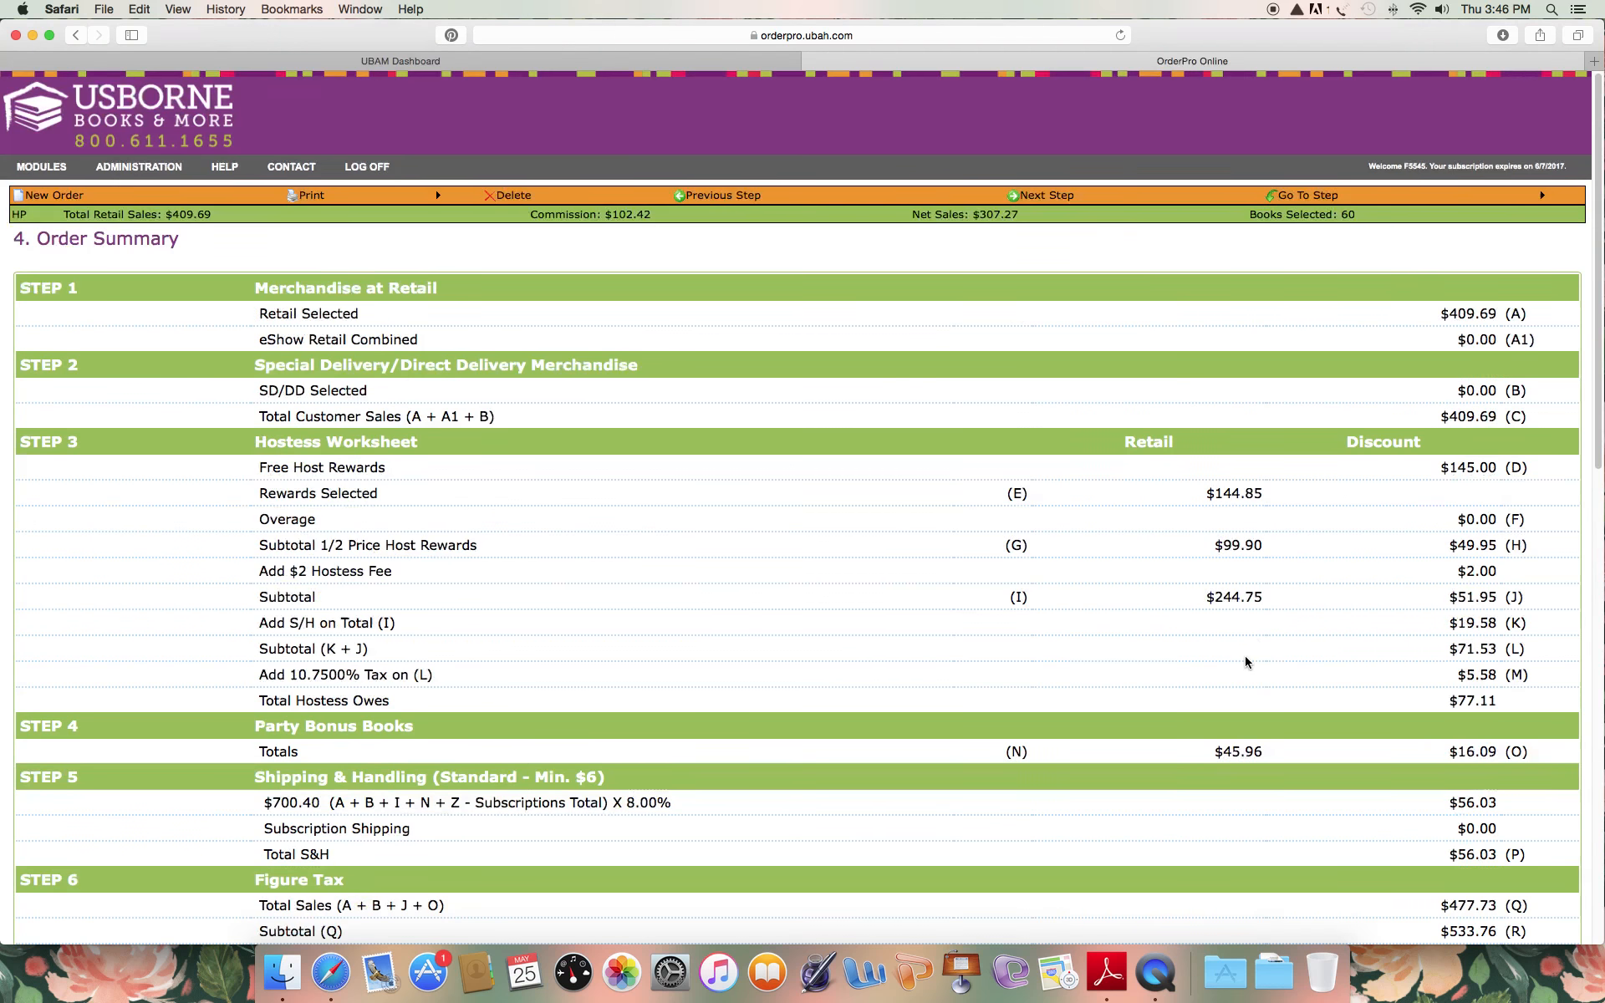
left_click(1058, 197)
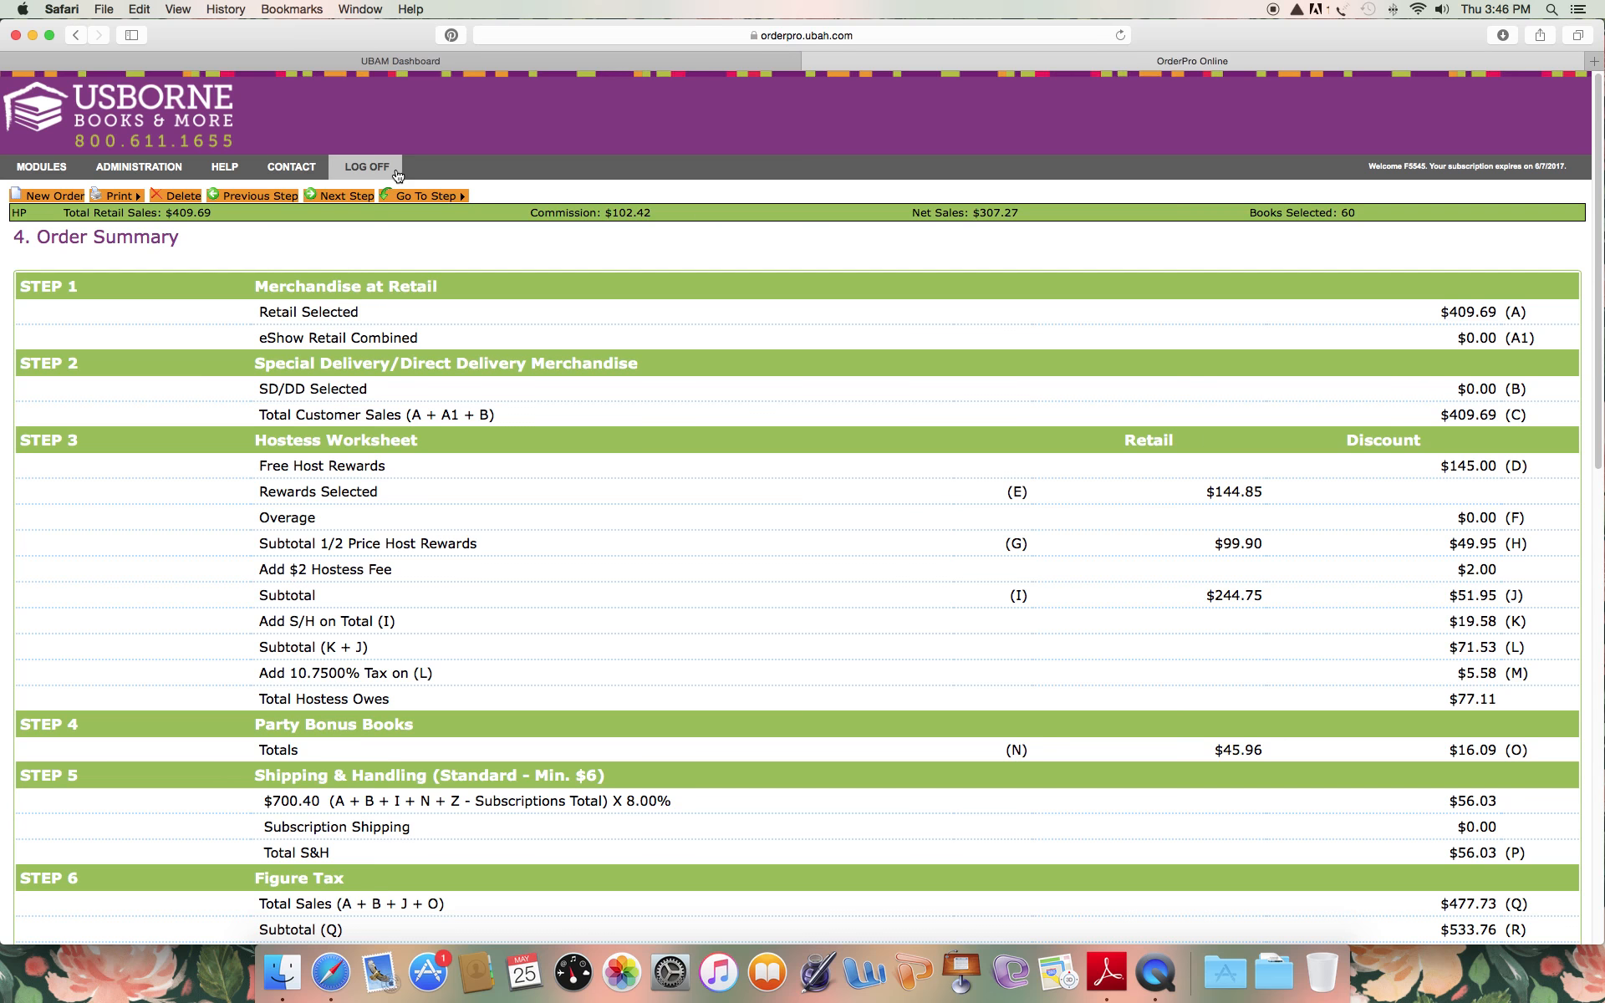
left_click(326, 200)
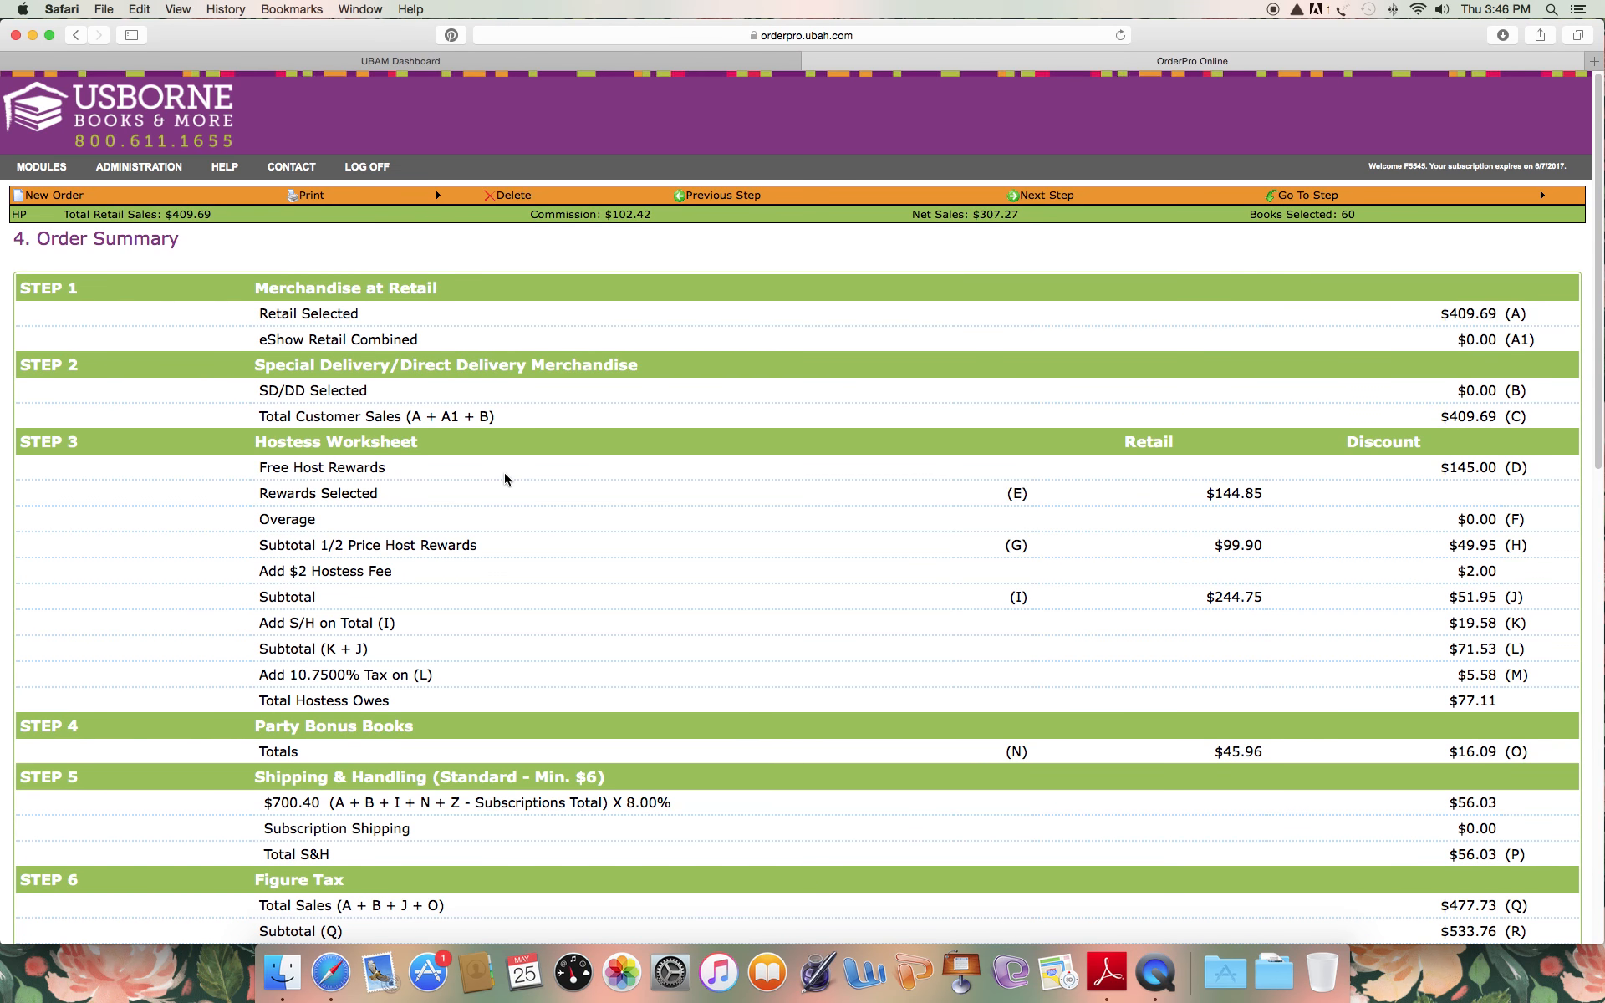
mouse_move(1308, 195)
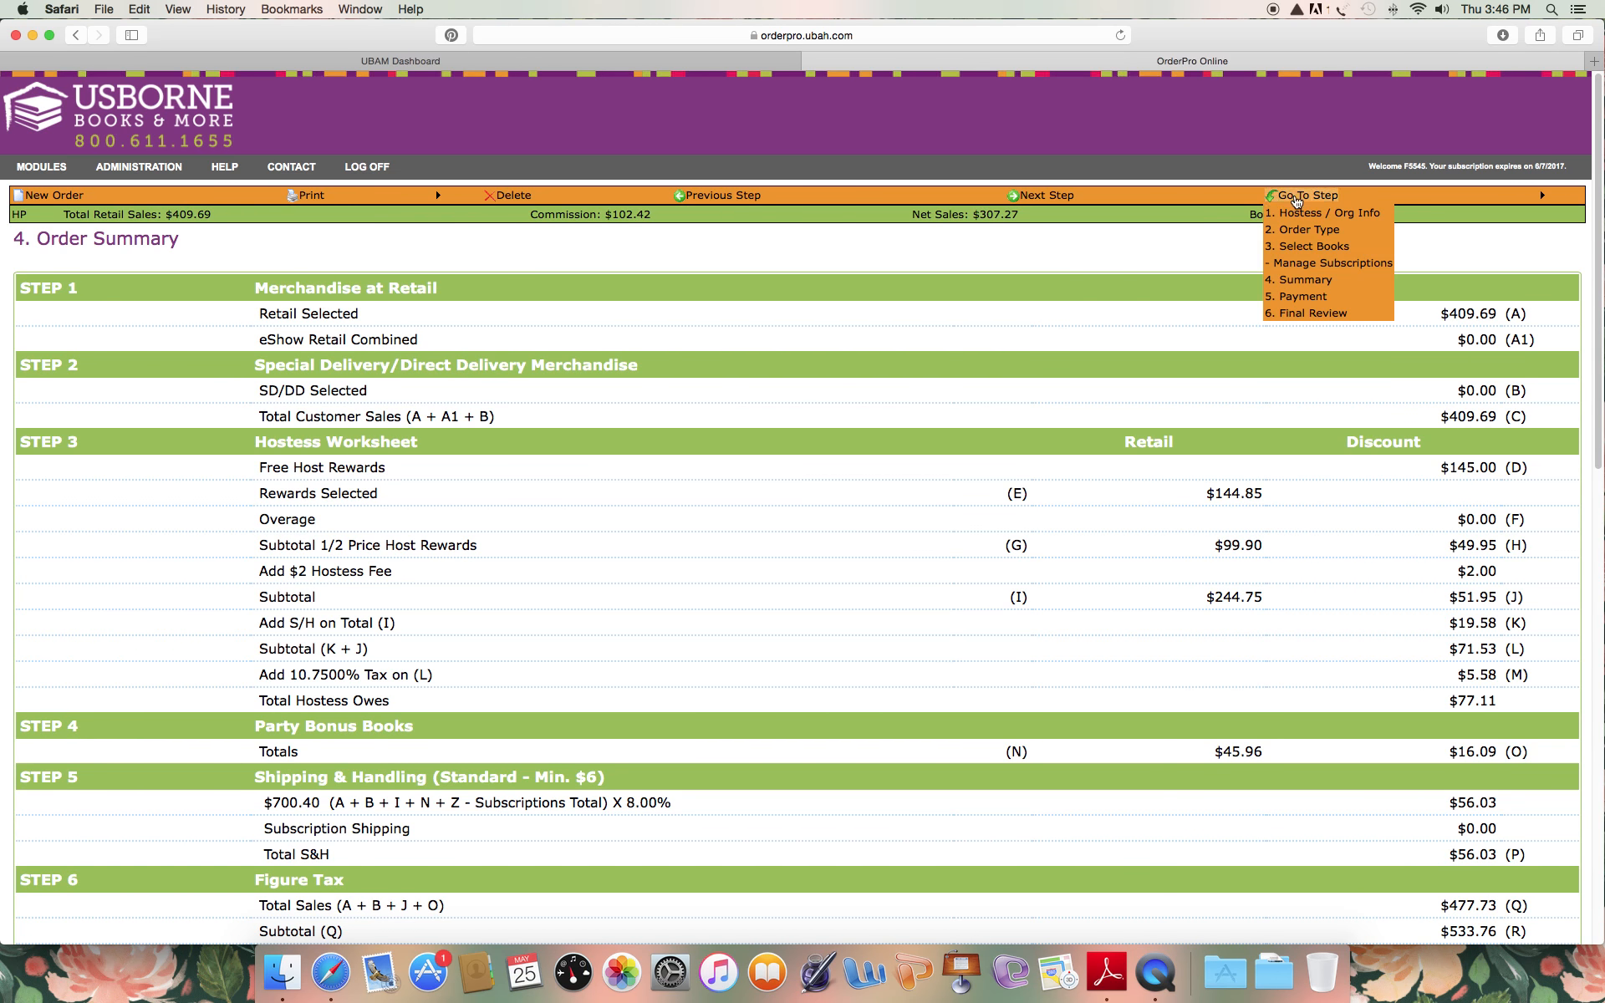
left_click(1297, 297)
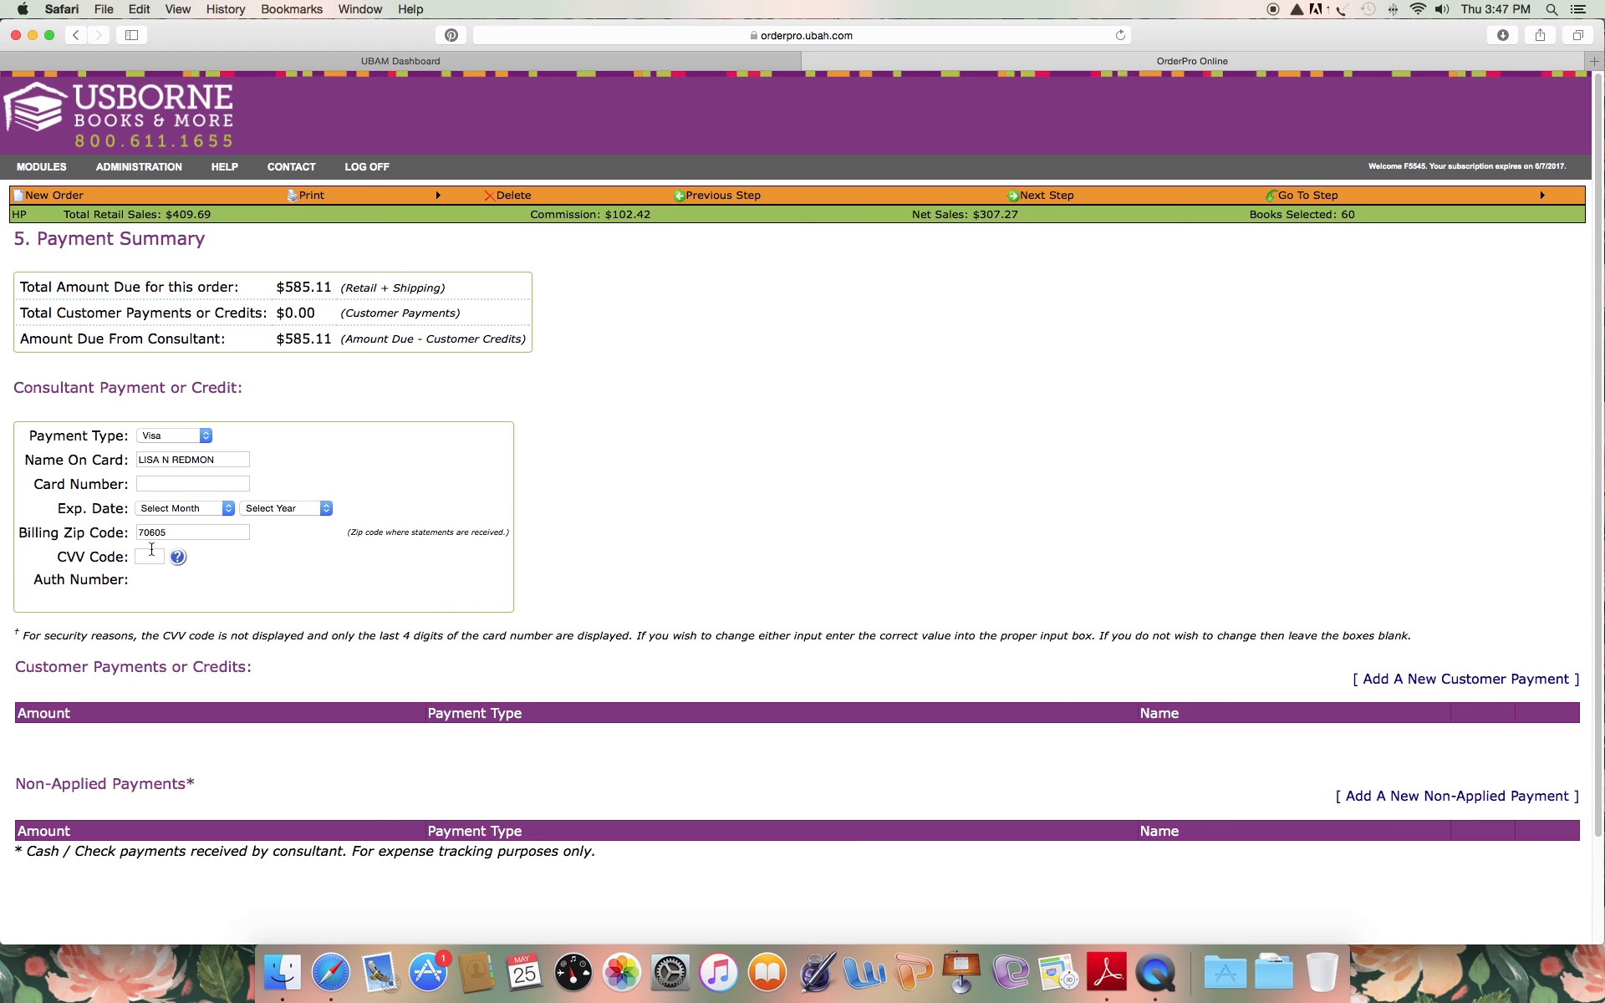
Look over the form for adding a new customer payment and close it without entering a payment.
left_click(1396, 681)
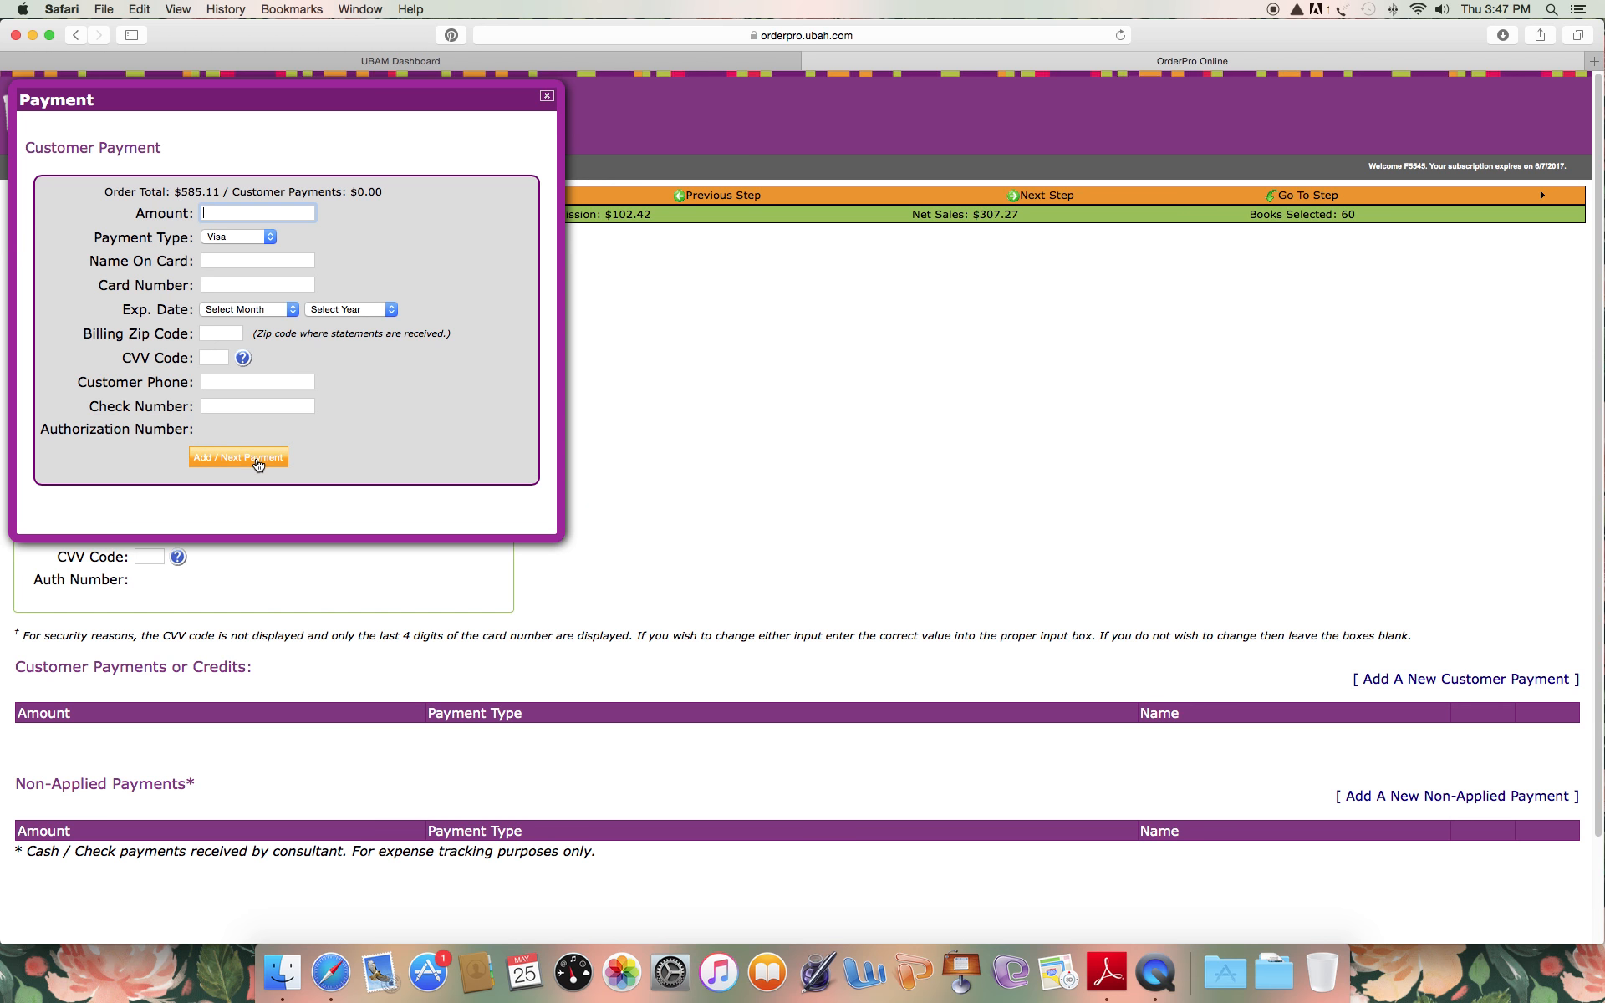
left_click(547, 97)
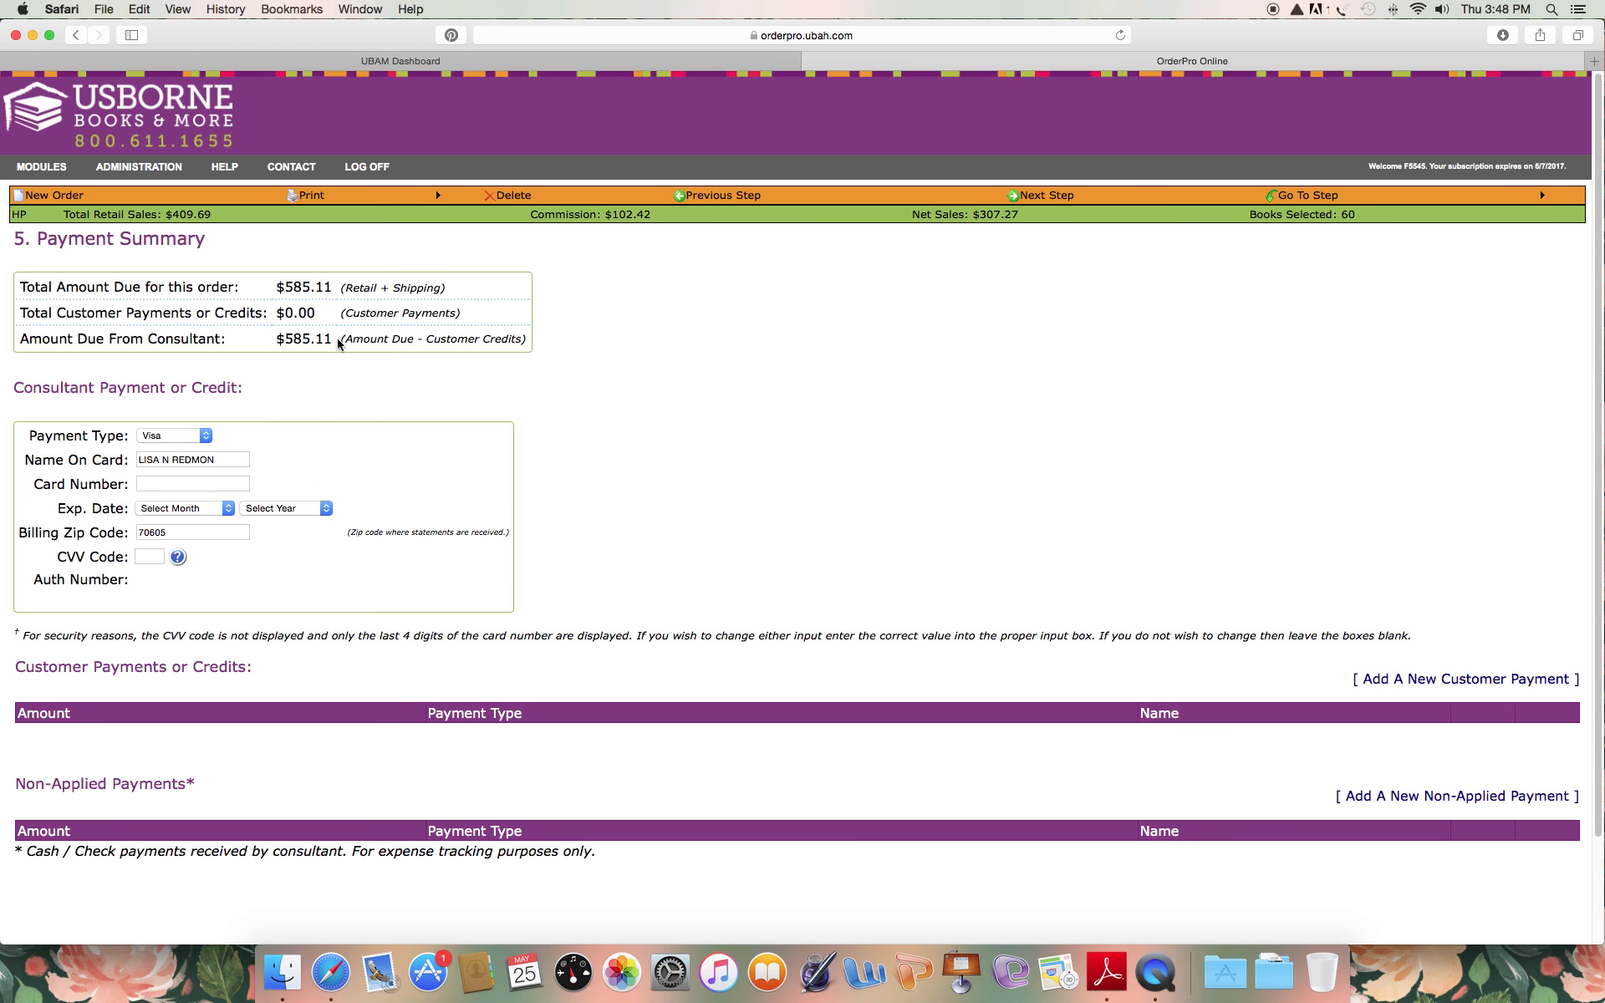
Proceed to the Final Review without adding the UBAM Branded Box, and have the order reviewed for mistakes.
left_click(1034, 201)
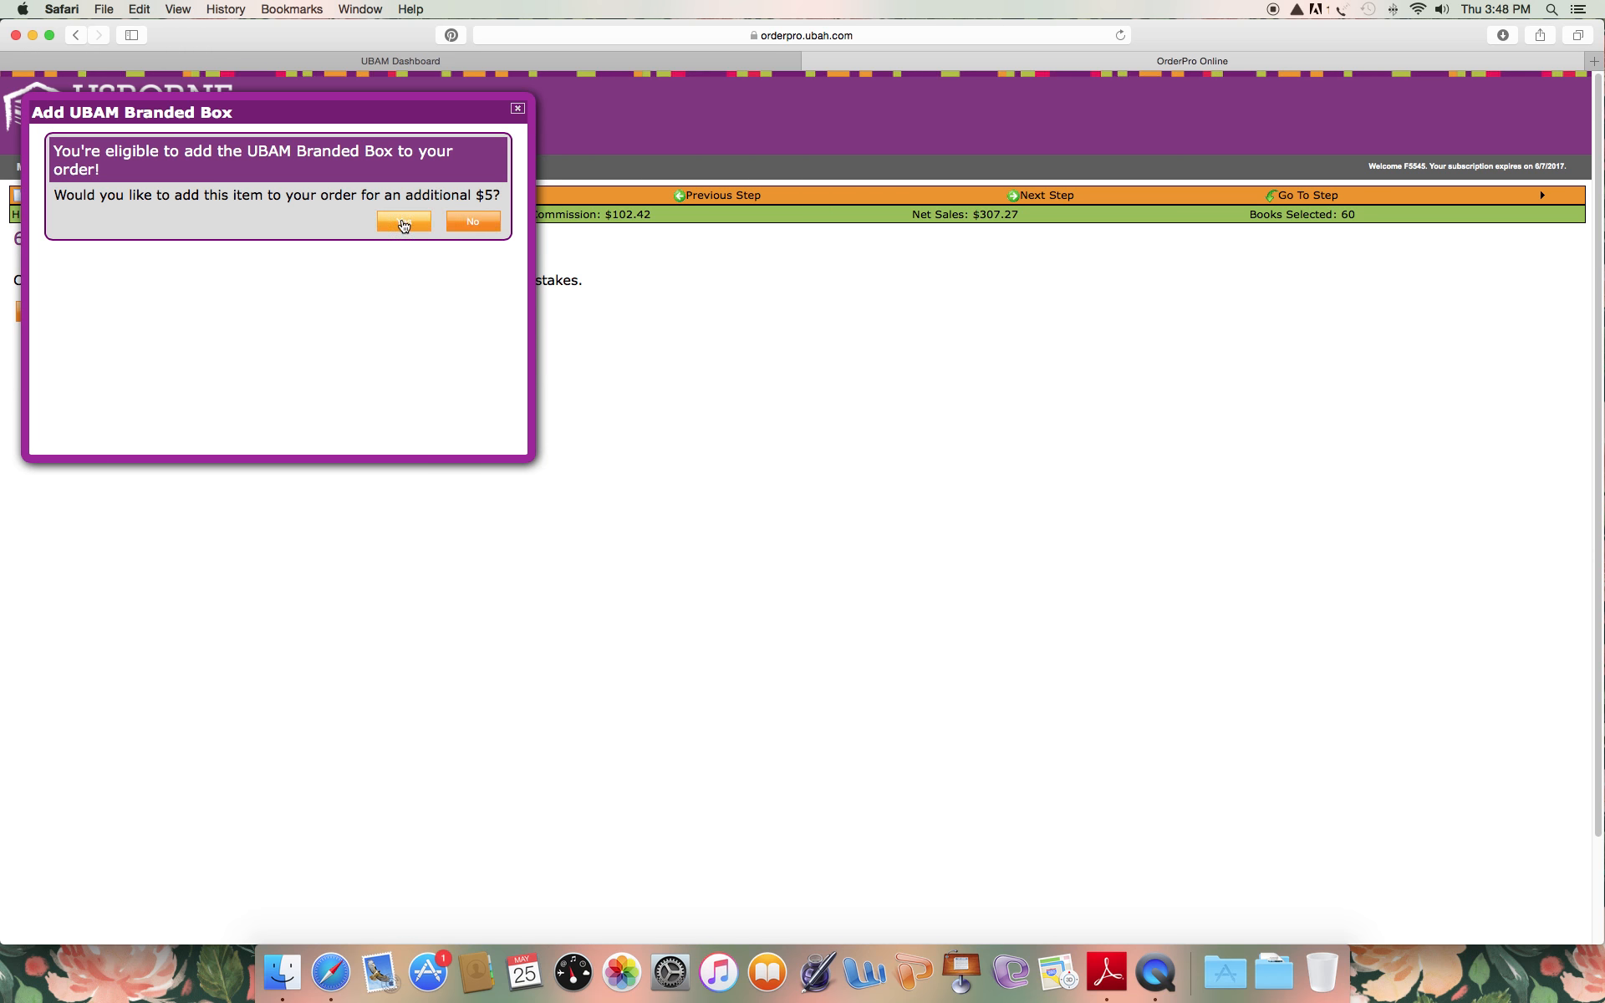
left_click(467, 221)
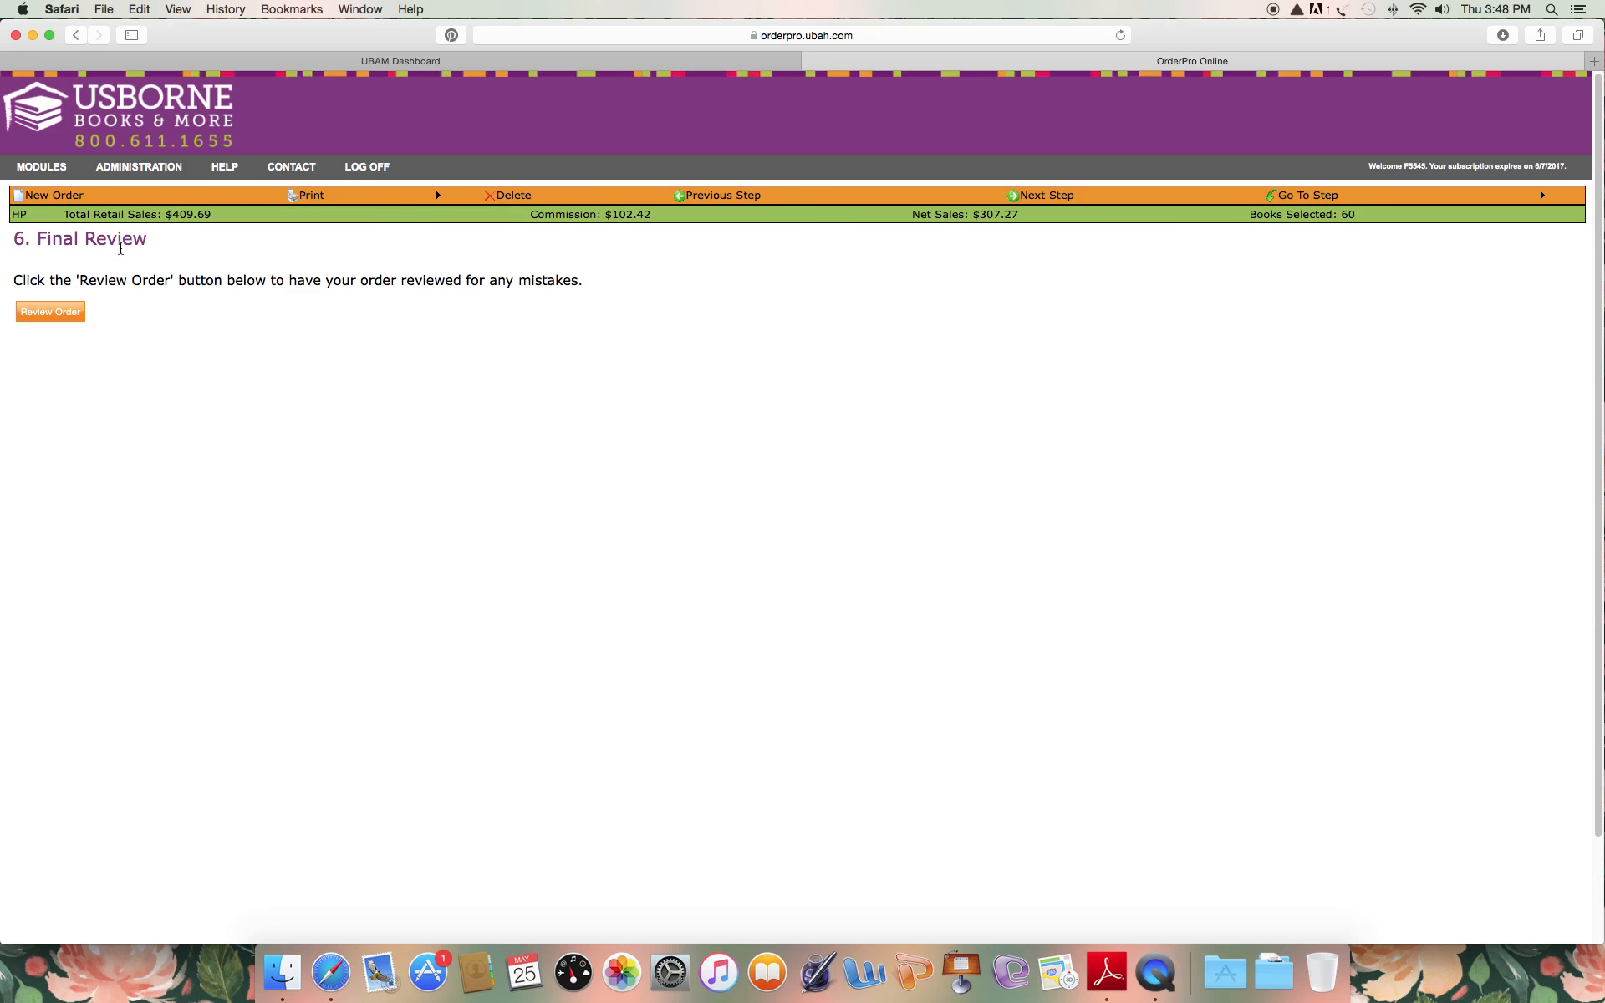
left_click(51, 317)
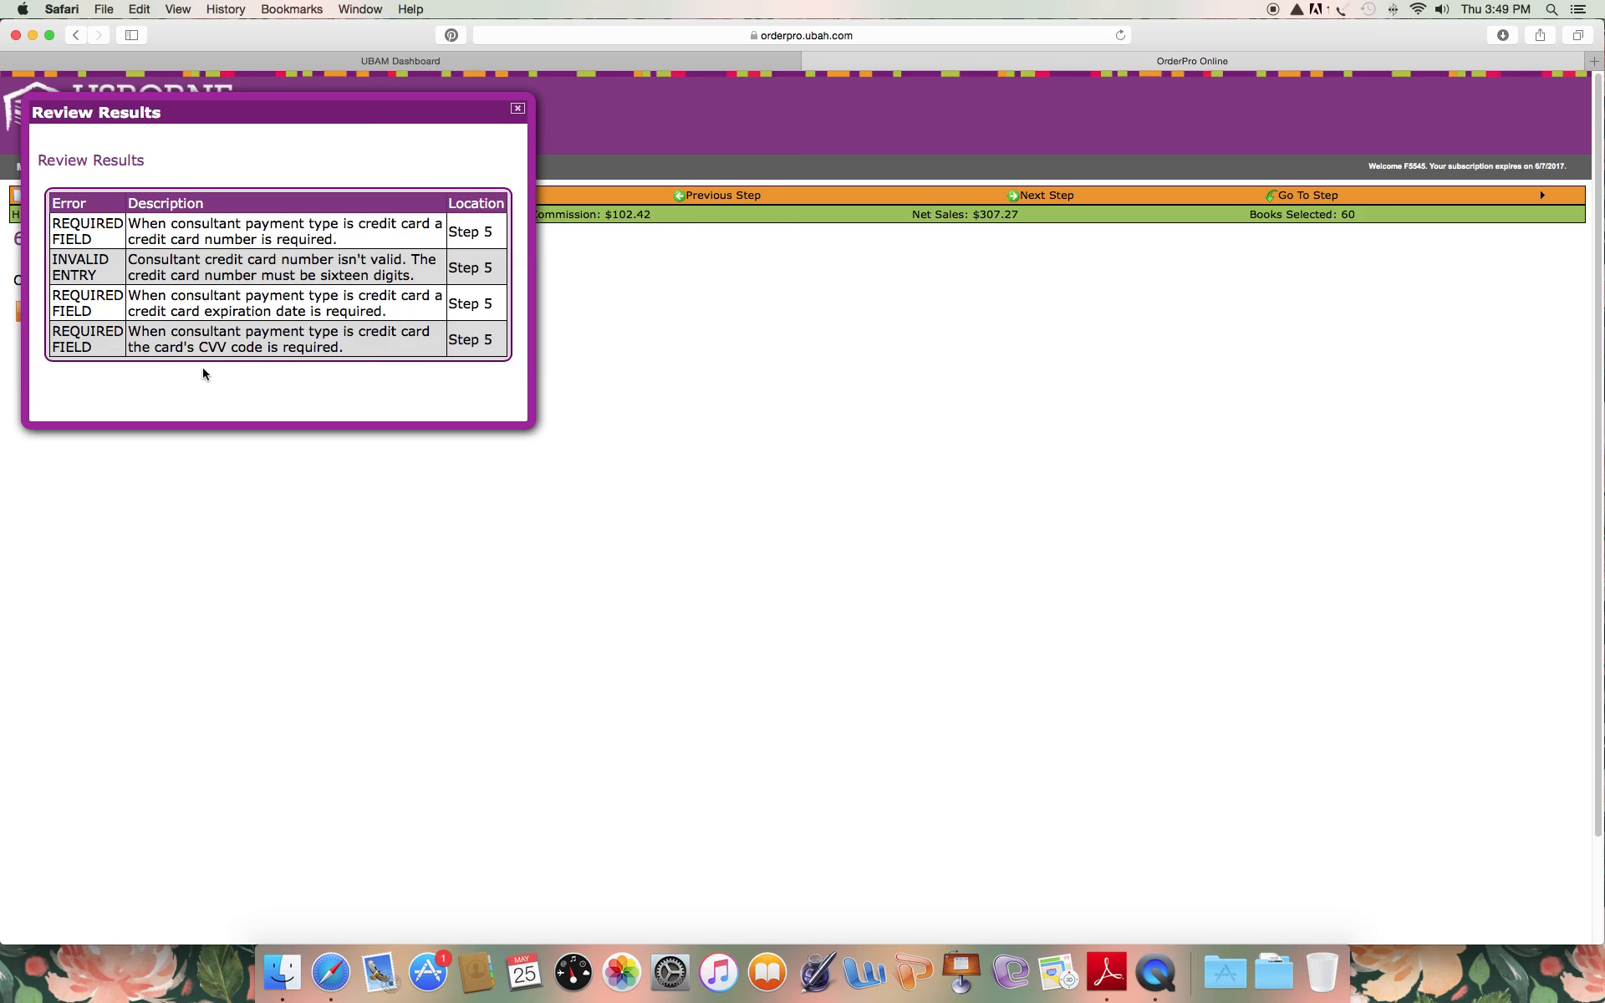
left_click(518, 110)
mouse_move(1409, 200)
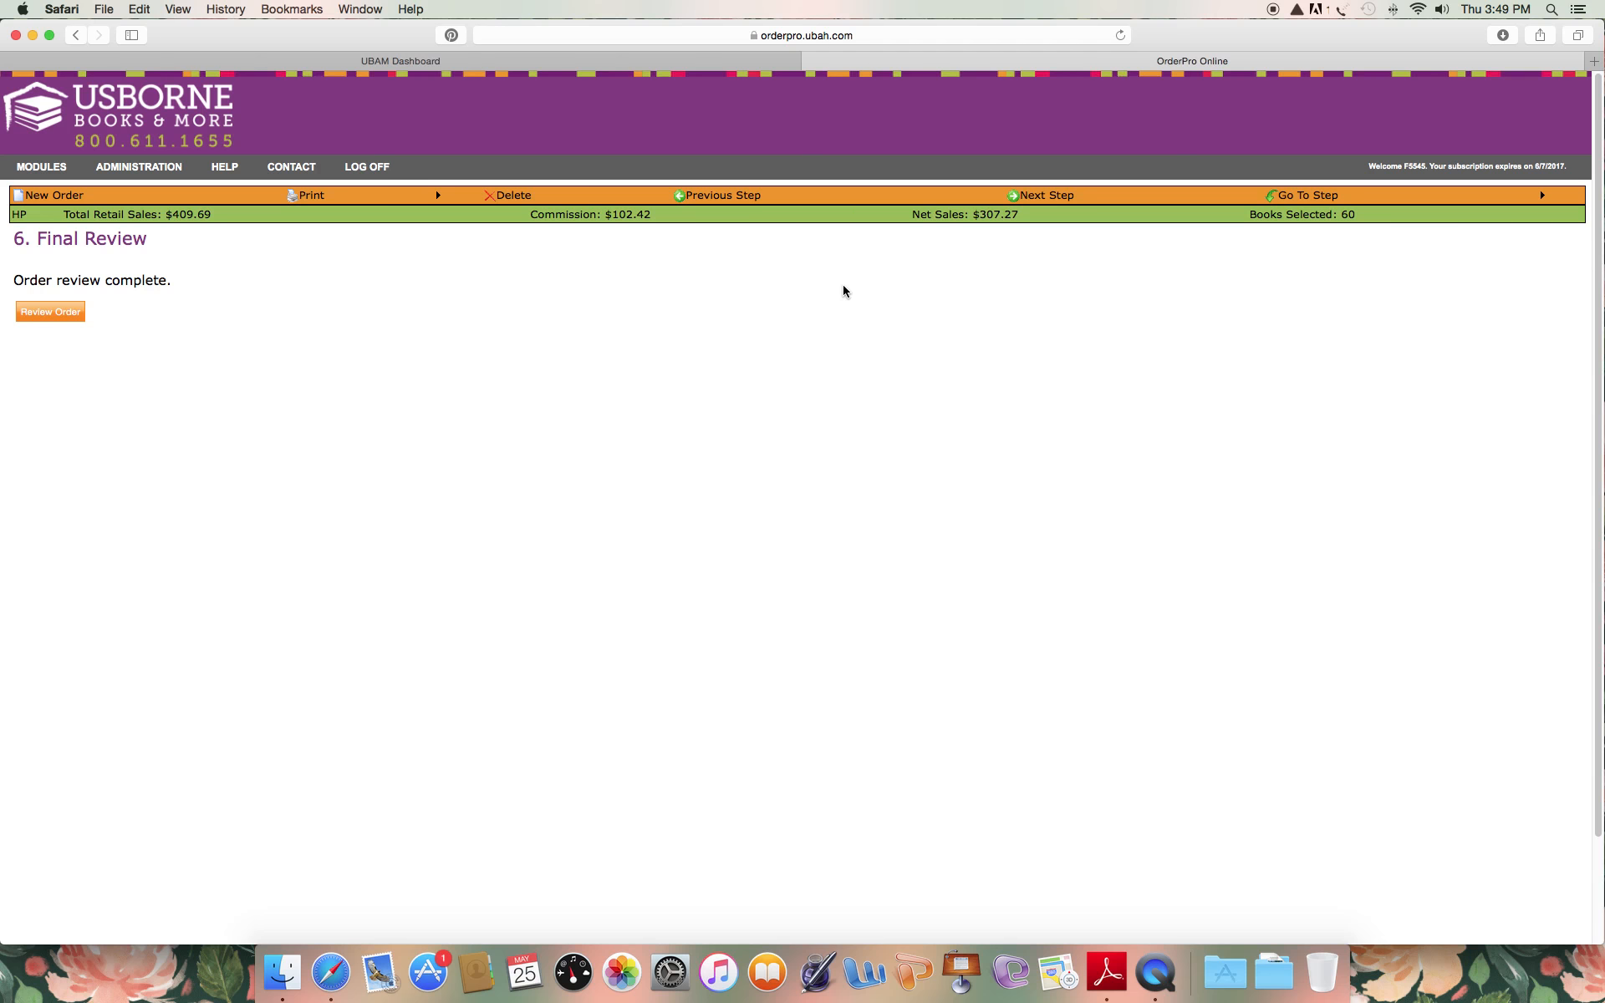
Leave the order and open the Order Manager with the list of pending orders.
mouse_move(61, 179)
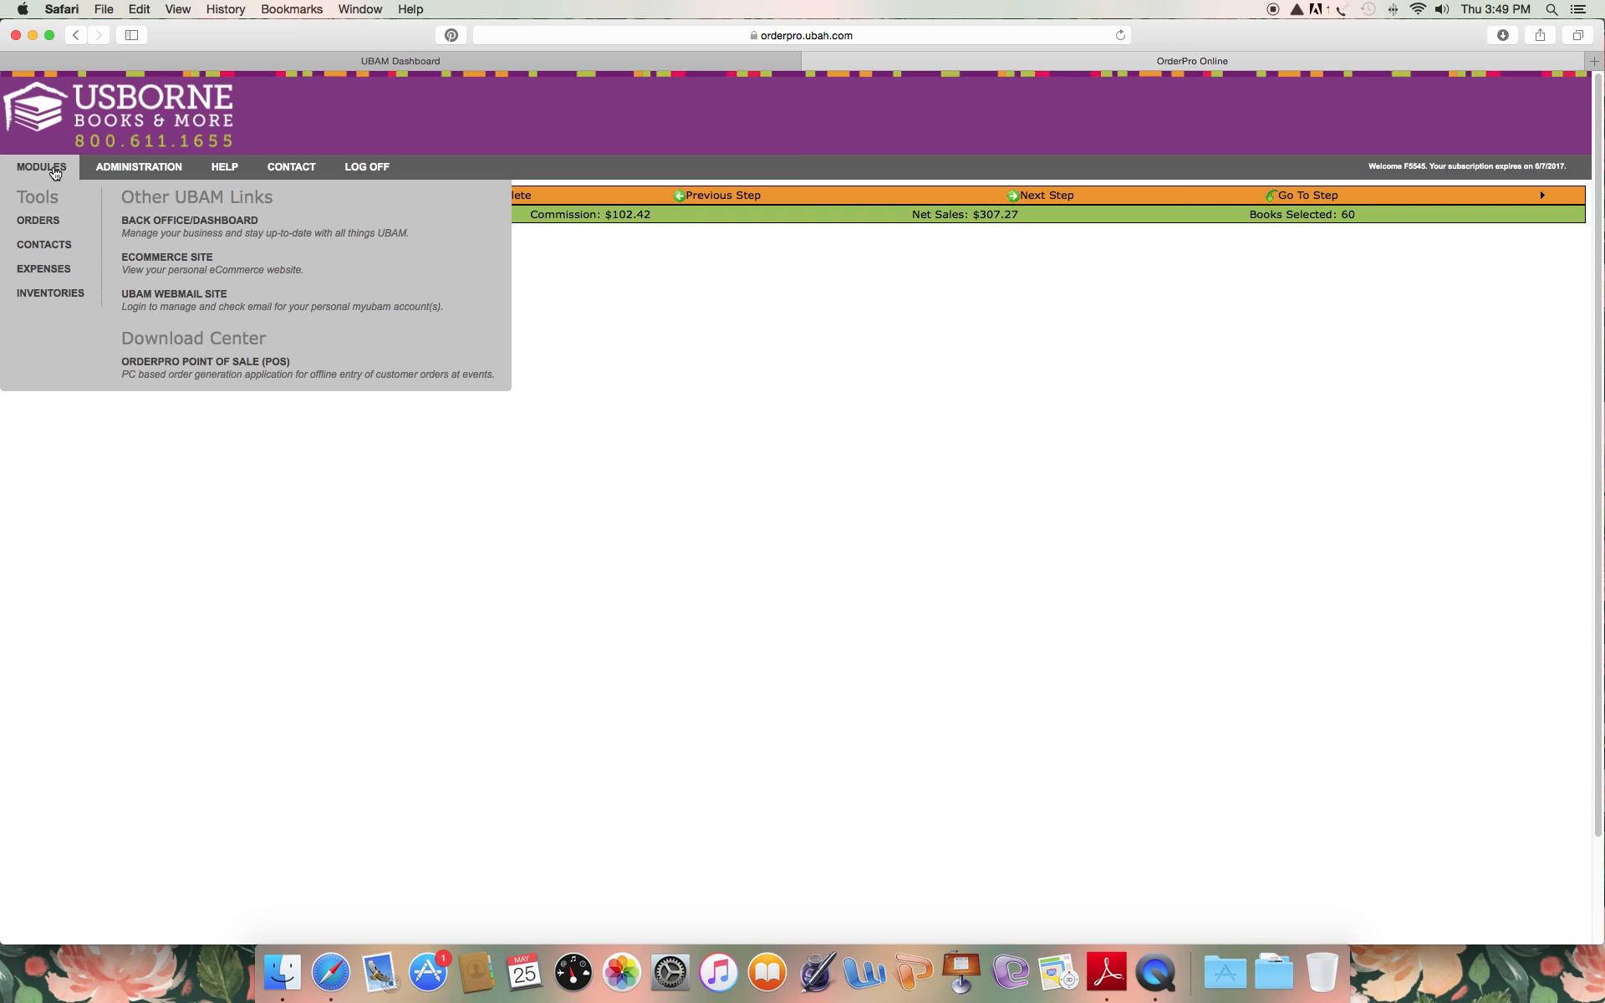
left_click(38, 221)
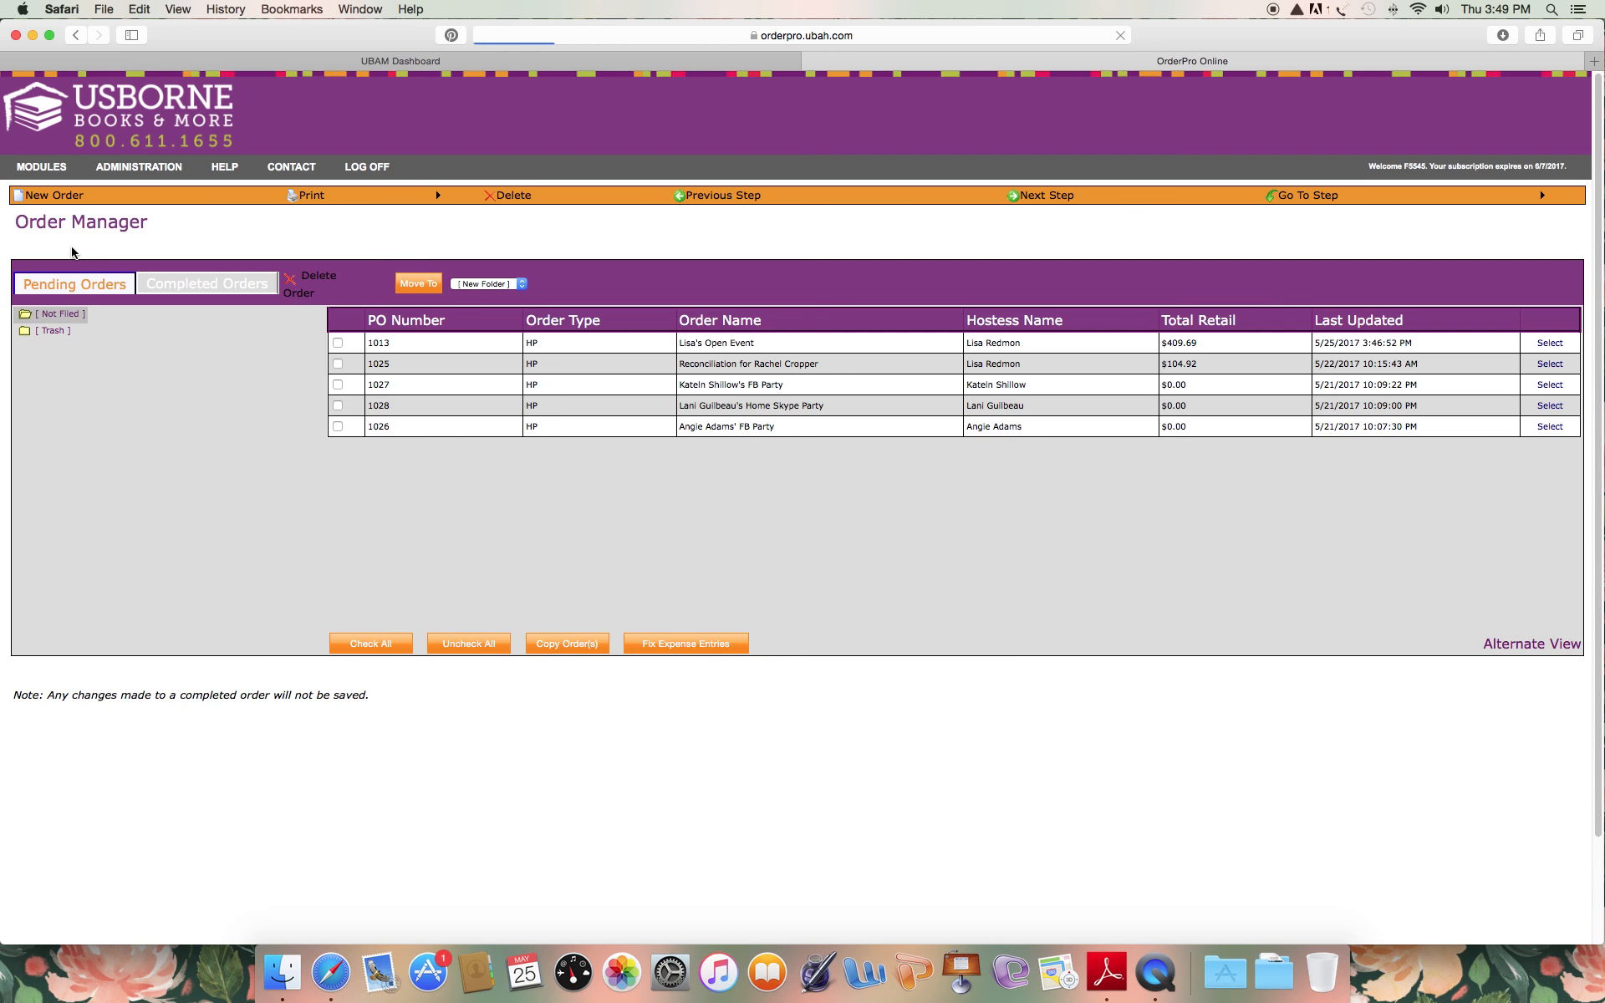